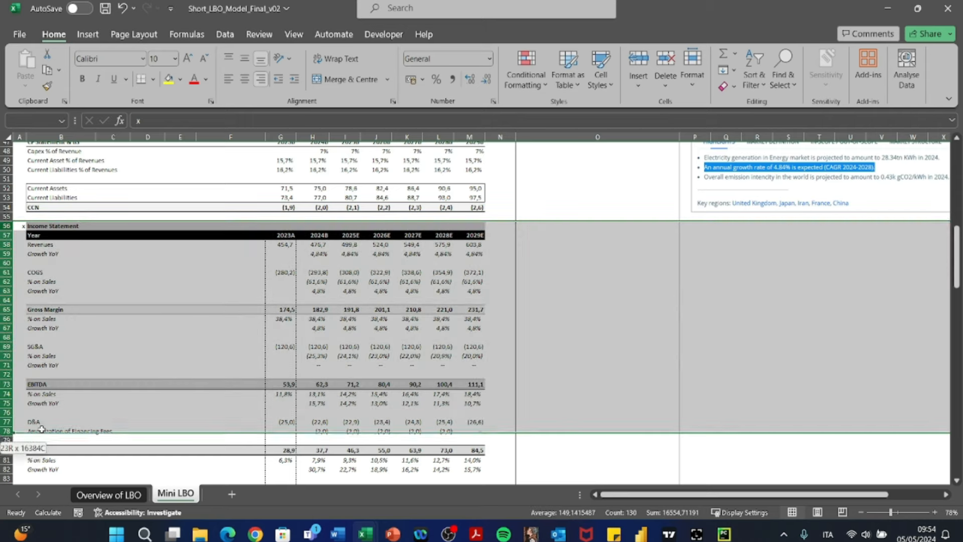
# - Review the finished model's Income Statement, Cash Flow Statement, Debt & Interest Schedule, Return Analysis and Sensitivity Analysis sections
pyautogui.scroll(-14, 199, 386)
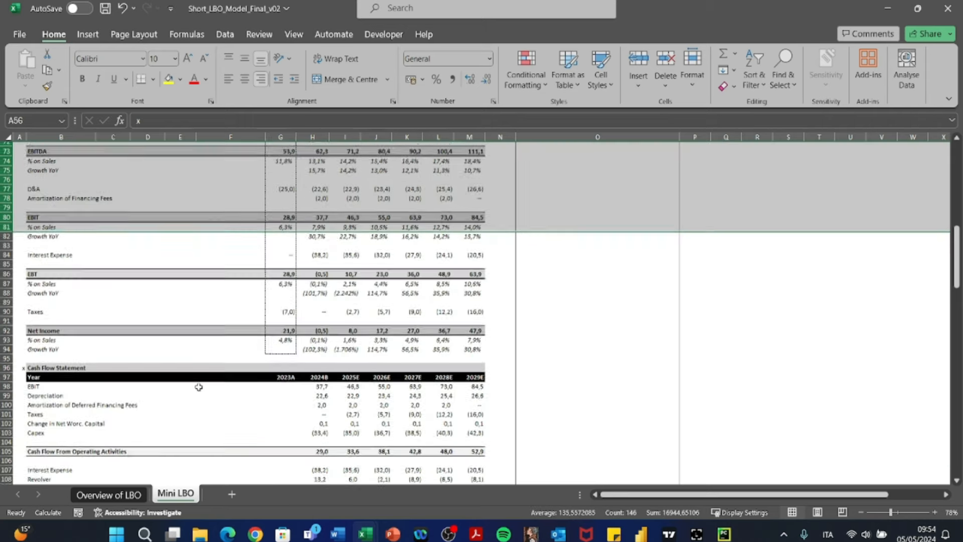
pyautogui.moveTo(7, 210); pyautogui.dragTo(16, 370)
pyautogui.scroll(-3, 157, 382)
pyautogui.scroll(-4, 157, 382)
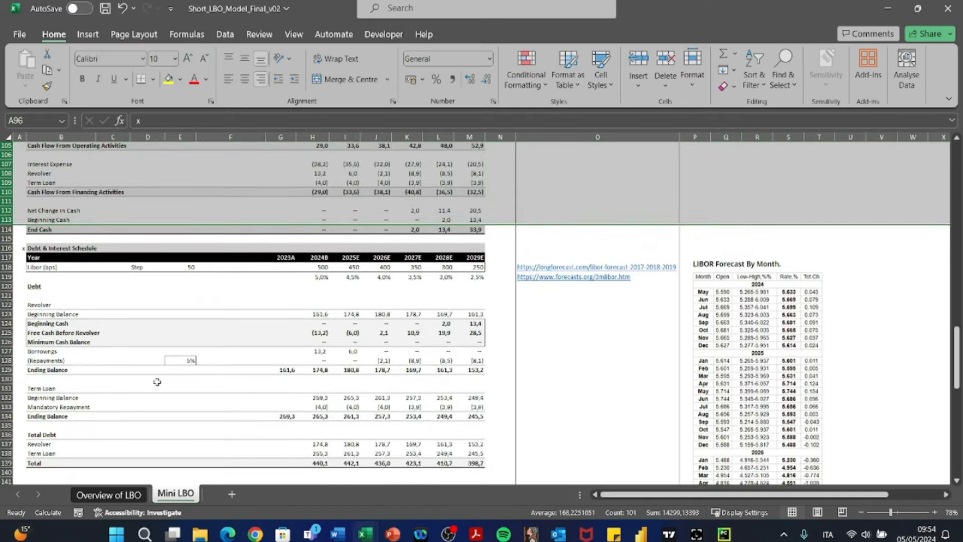
pyautogui.moveTo(7, 206); pyautogui.dragTo(24, 412)
pyautogui.scroll(-5, 149, 364)
pyautogui.scroll(-8, 150, 364)
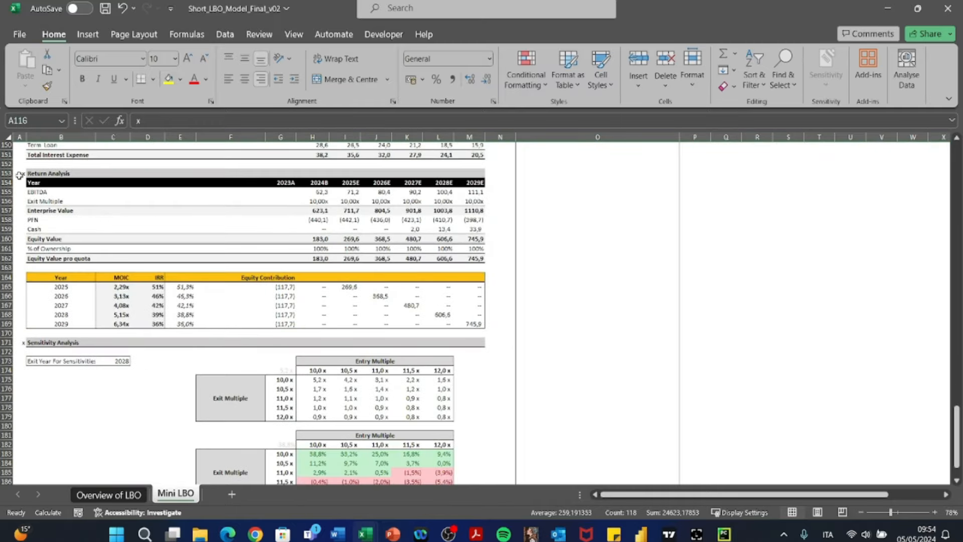
pyautogui.moveTo(5, 342); pyautogui.dragTo(8, 343)
pyautogui.moveTo(6, 173); pyautogui.dragTo(18, 319)
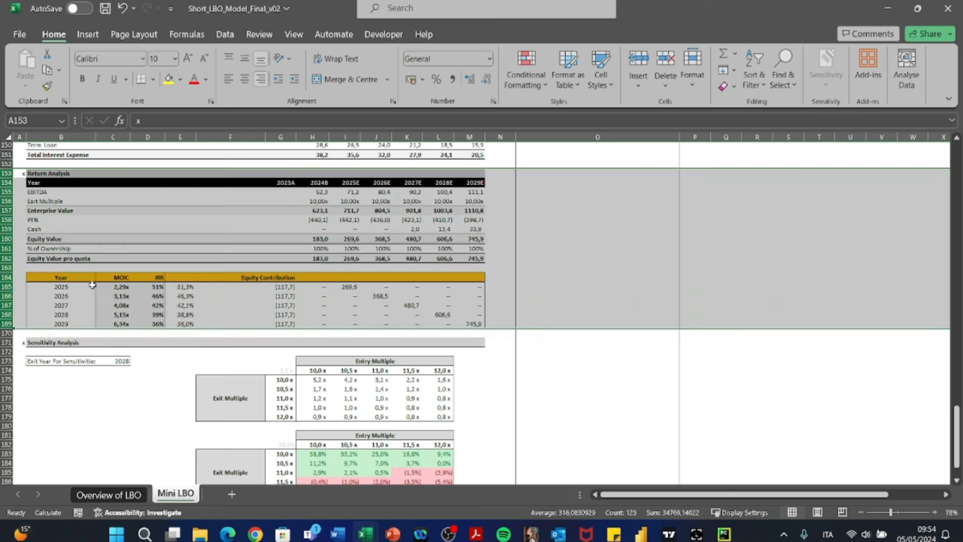
# - Look over the finished Mini LBO sheet from the assumptions to the debt schedule, and open the Overview of LBO sheet
pyautogui.scroll(20, 112, 268)
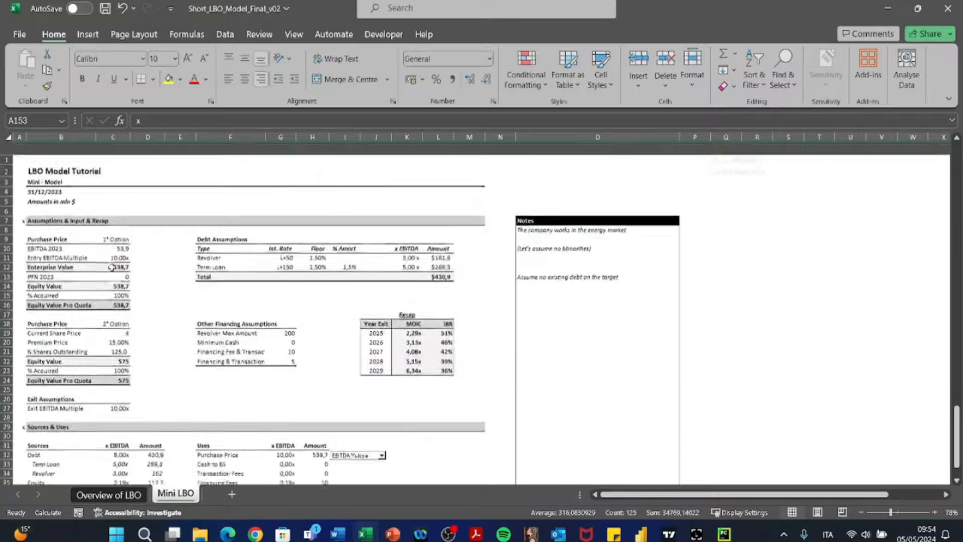
pyautogui.scroll(-4, 112, 267)
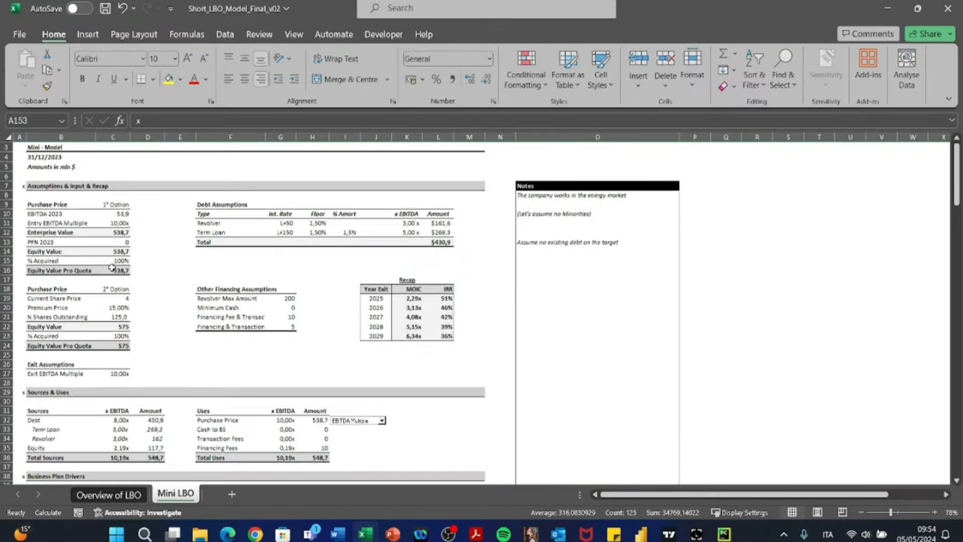
pyautogui.scroll(1, 112, 267)
pyautogui.scroll(2, 111, 267)
pyautogui.scroll(-20, 112, 267)
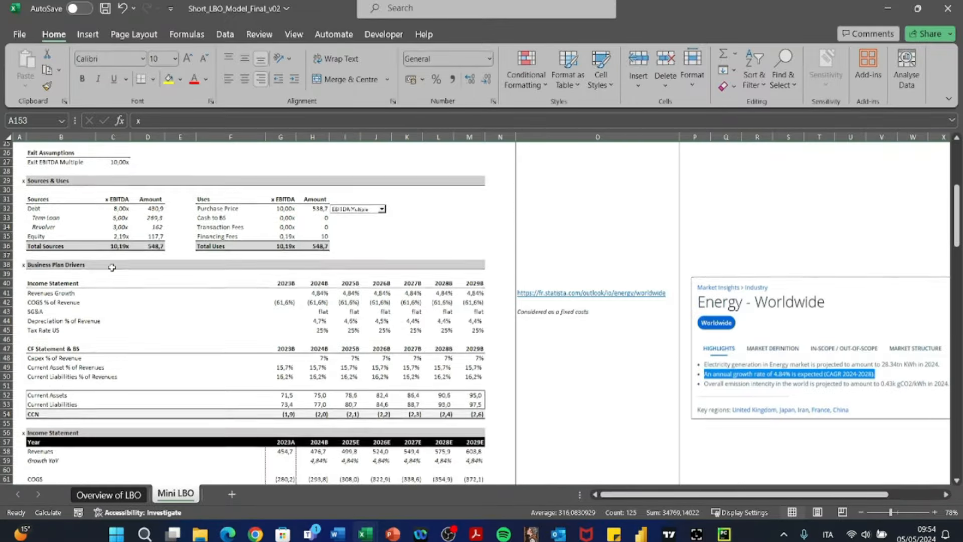
pyautogui.scroll(-20, 112, 268)
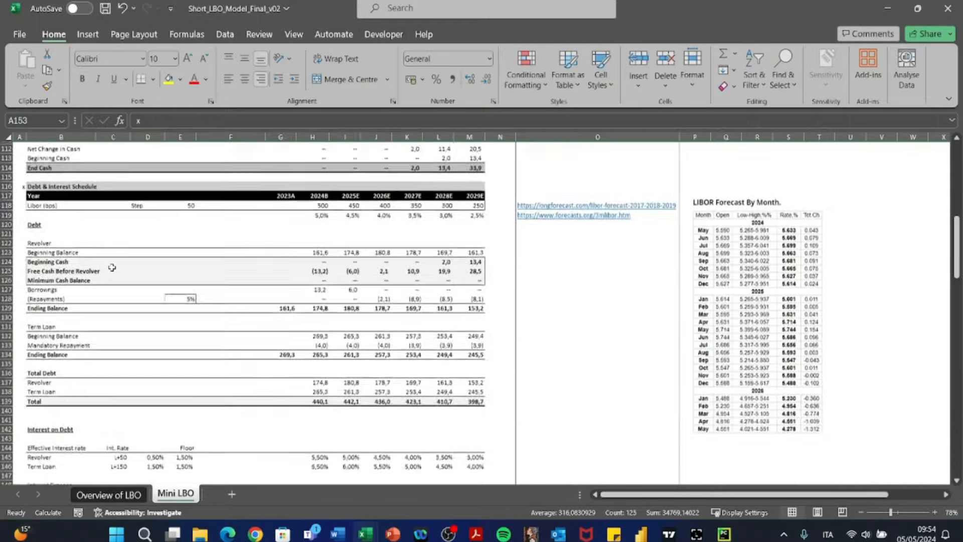
pyautogui.scroll(20, 112, 267)
pyautogui.click(109, 494)
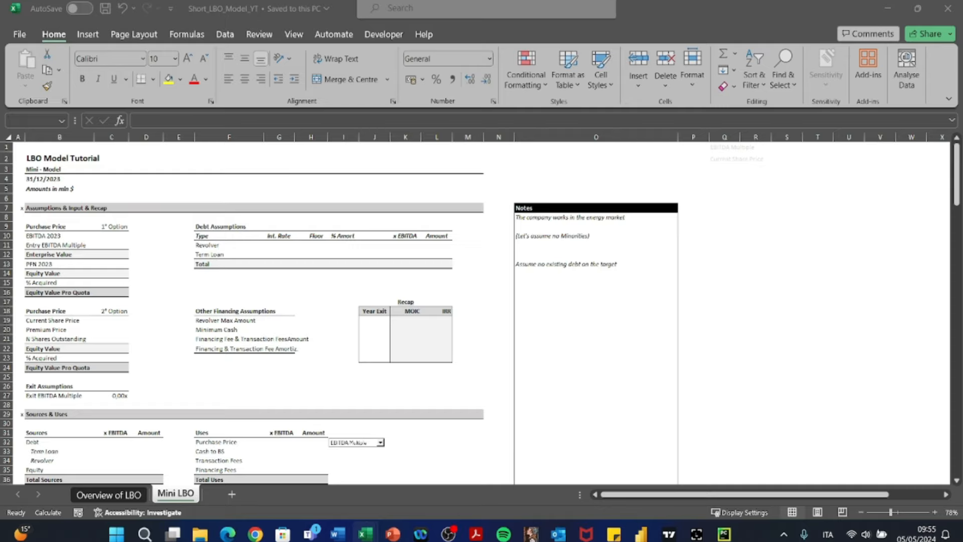
# - Look through the blank Mini LBO template in Short_LBO_Model_YT from the assumptions to the Sensitivity Analysis section
pyautogui.scroll(-13, 382, 408)
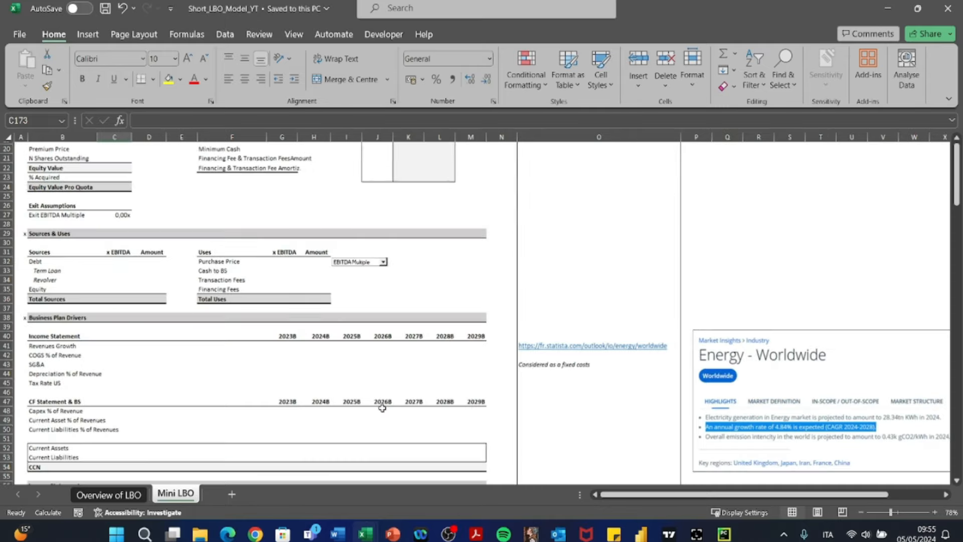
pyautogui.scroll(-20, 382, 408)
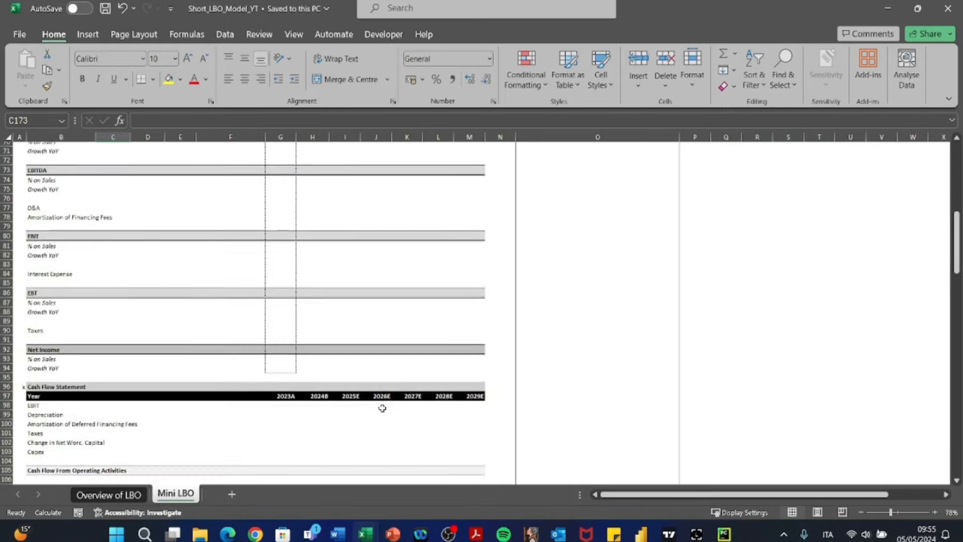
pyautogui.scroll(-9, 383, 407)
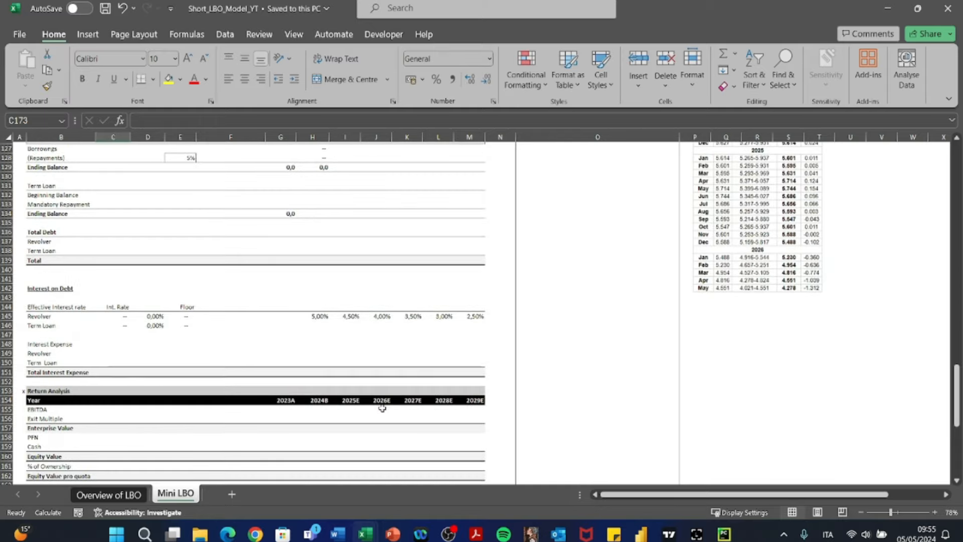
pyautogui.scroll(-8, 382, 408)
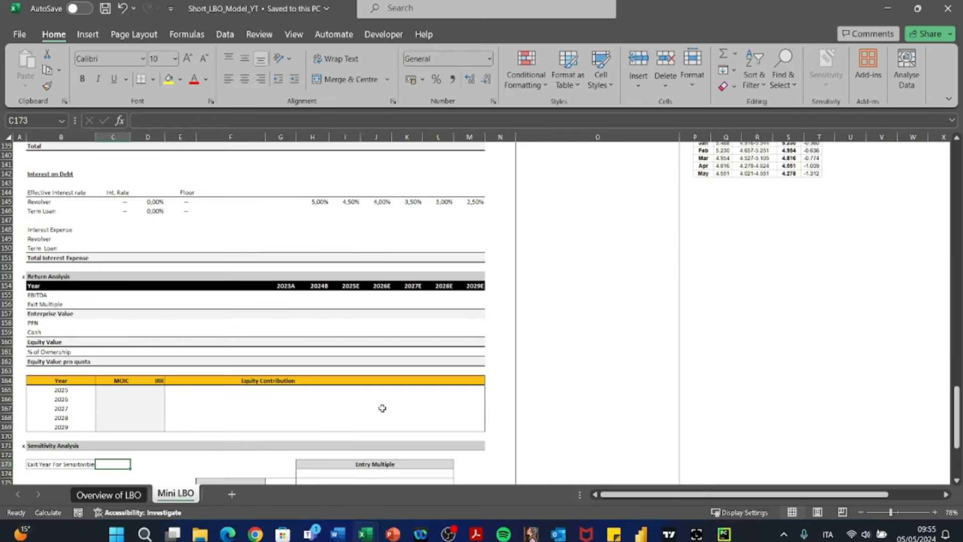
pyautogui.scroll(-5, 291, 401)
pyautogui.scroll(20, 291, 401)
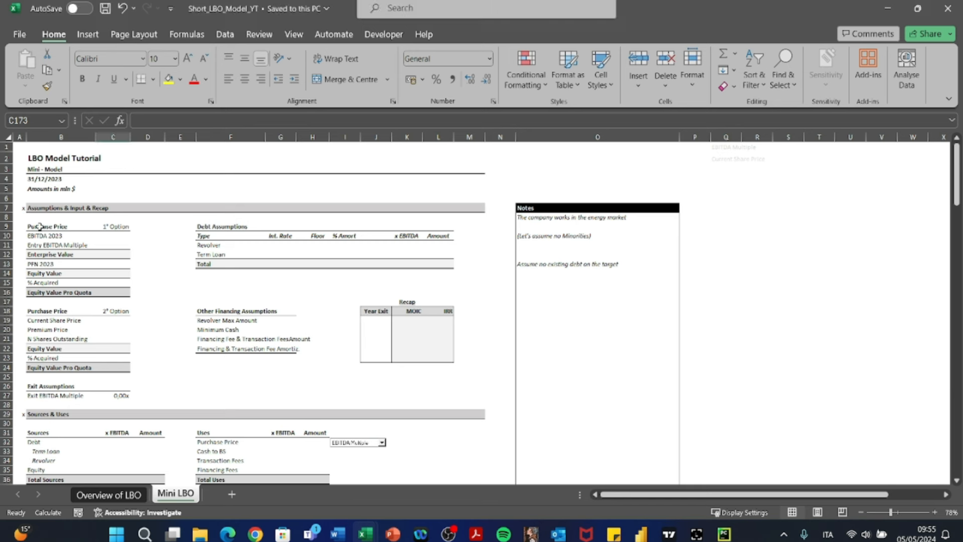
# - Examine the two Purchase Price option blocks in the assumptions and the related Purchase Price line under Uses
pyautogui.moveTo(37, 226); pyautogui.dragTo(121, 368)
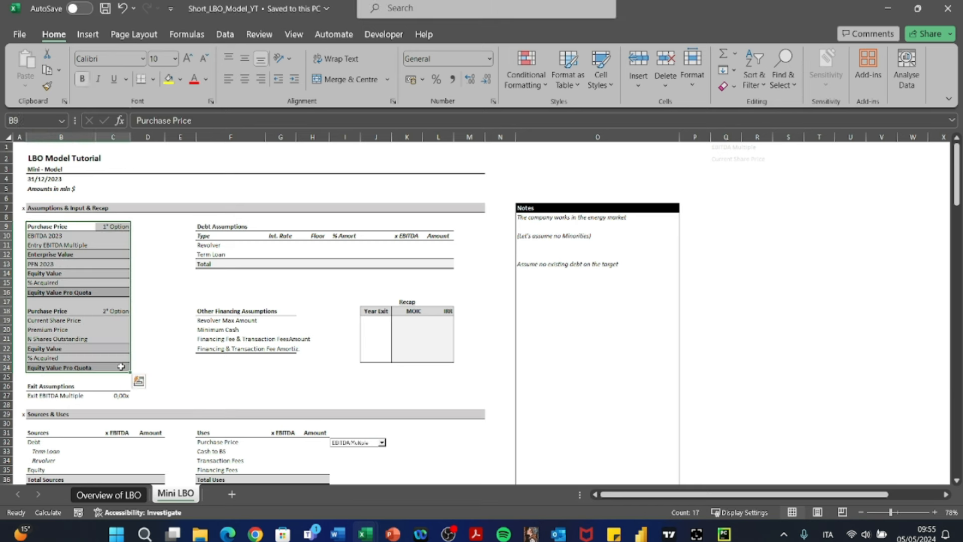
pyautogui.click(114, 243)
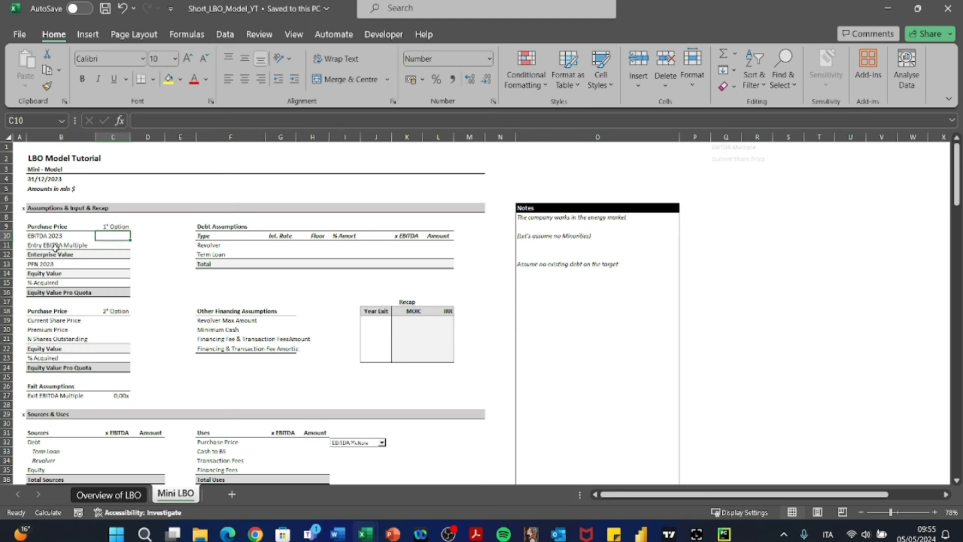
pyautogui.moveTo(39, 226); pyautogui.dragTo(119, 369)
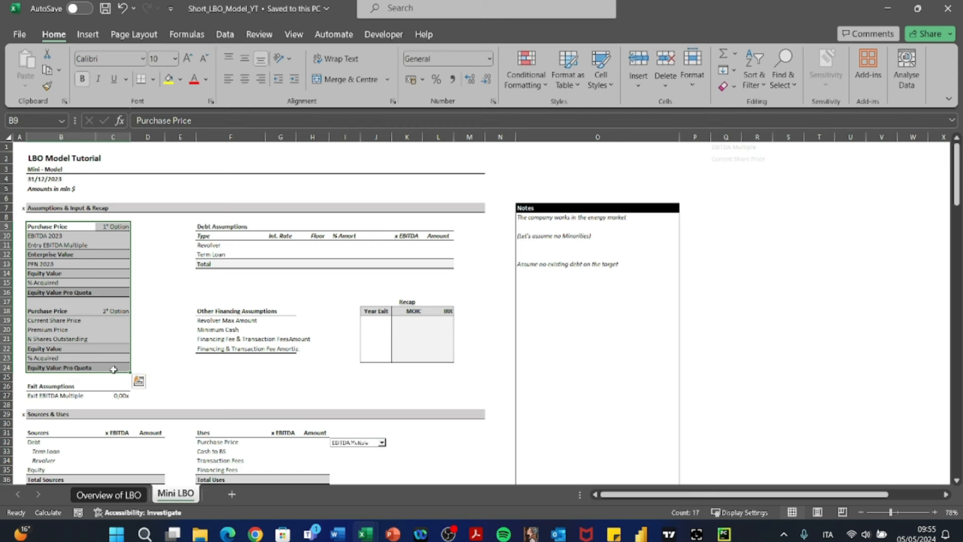
pyautogui.scroll(-2, 233, 363)
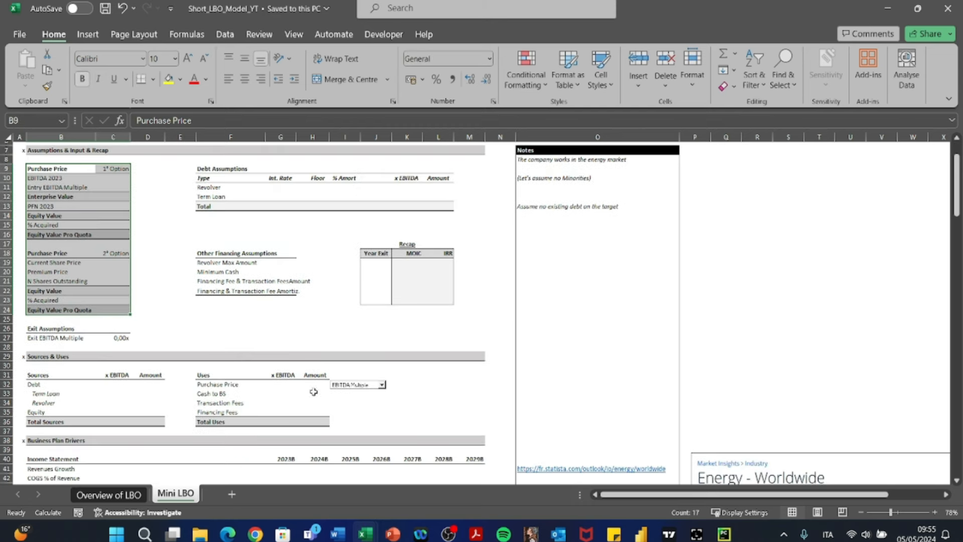
pyautogui.click(215, 386)
pyautogui.moveTo(214, 385); pyautogui.dragTo(321, 385)
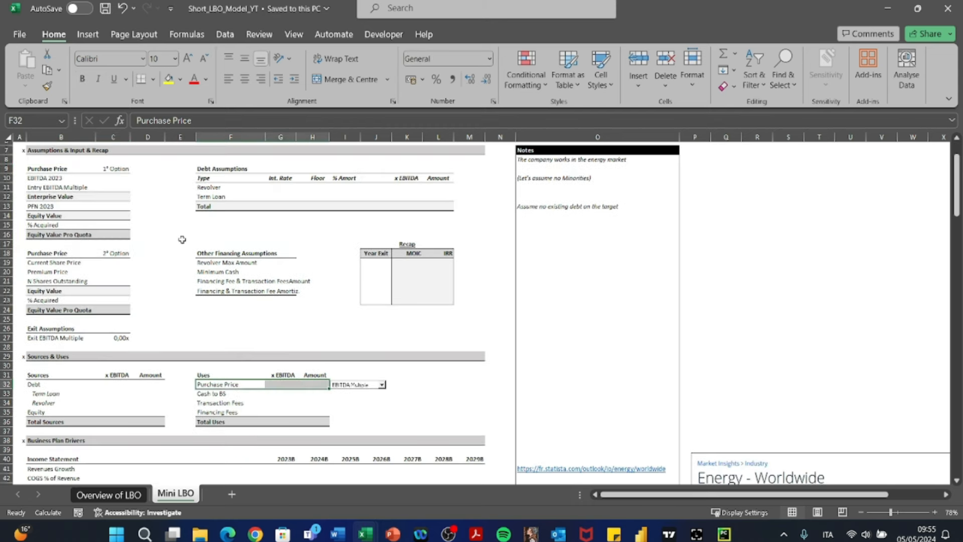
pyautogui.scroll(2, 65, 208)
pyautogui.moveTo(43, 203); pyautogui.dragTo(120, 267)
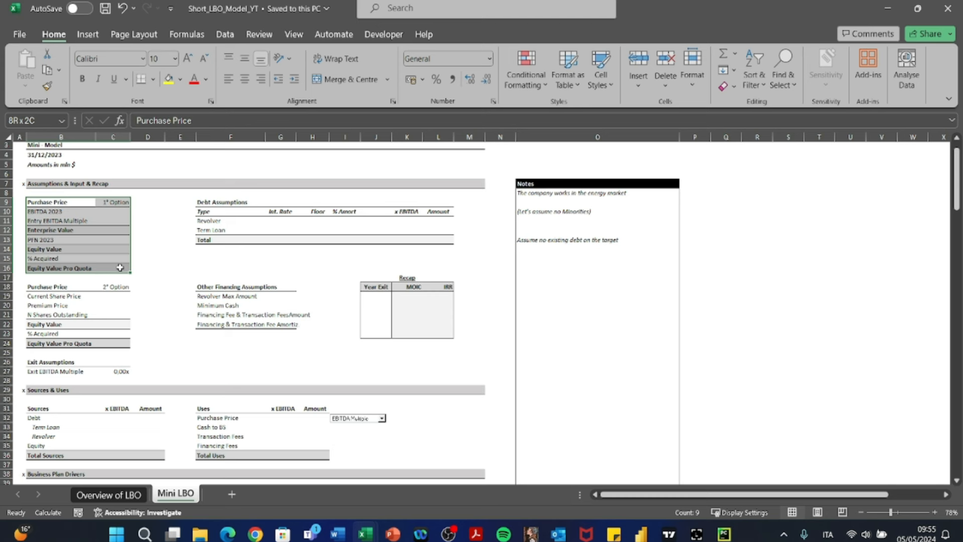
pyautogui.moveTo(120, 267)
pyautogui.mouseDown()
pyautogui.moveTo(118, 221)
pyautogui.moveTo(119, 267)
pyautogui.mouseUp()
pyautogui.moveTo(35, 287); pyautogui.dragTo(118, 344)
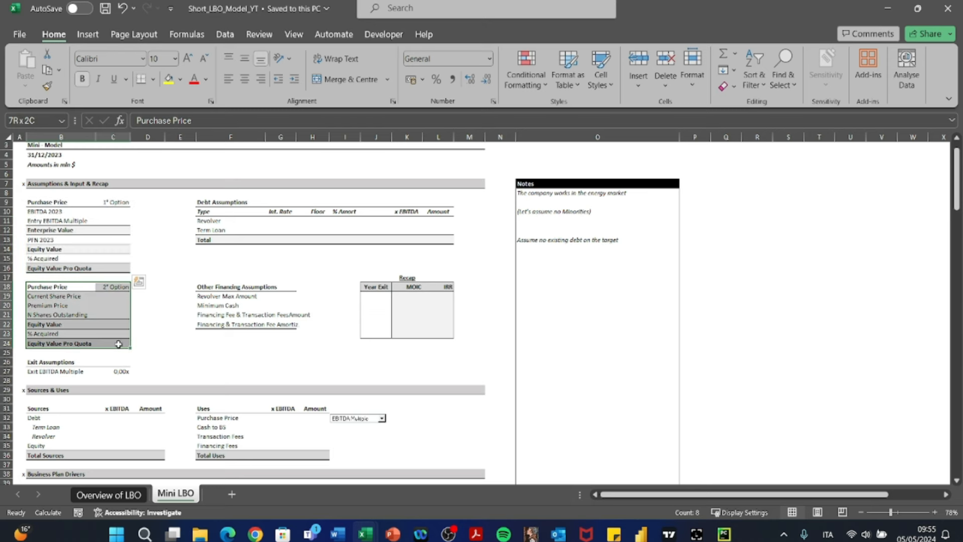
pyautogui.moveTo(119, 344); pyautogui.dragTo(119, 344)
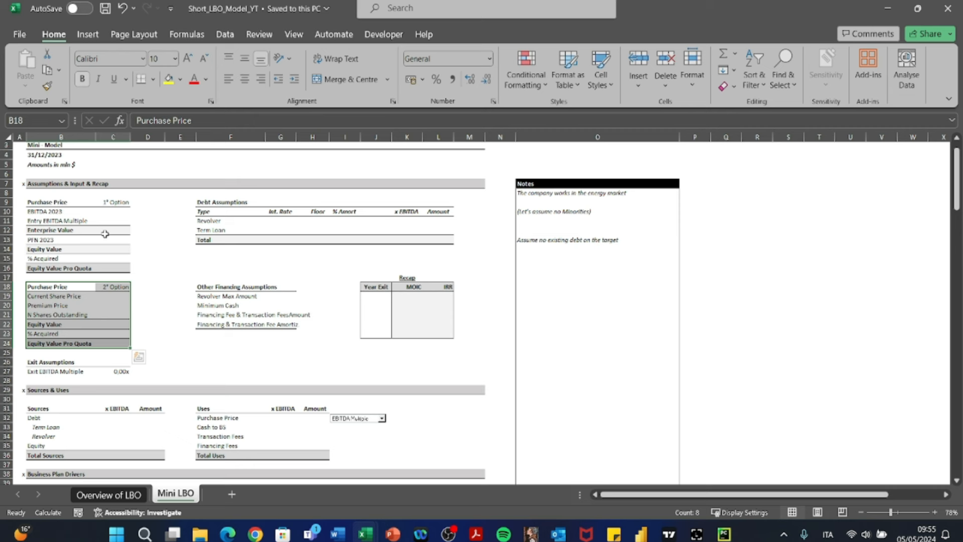
# - In the first Purchase Price option, set EBITDA 2023 to 53,9 and the Entry EBITDA Multiple to 10
pyautogui.click(52, 210)
pyautogui.press('Right')
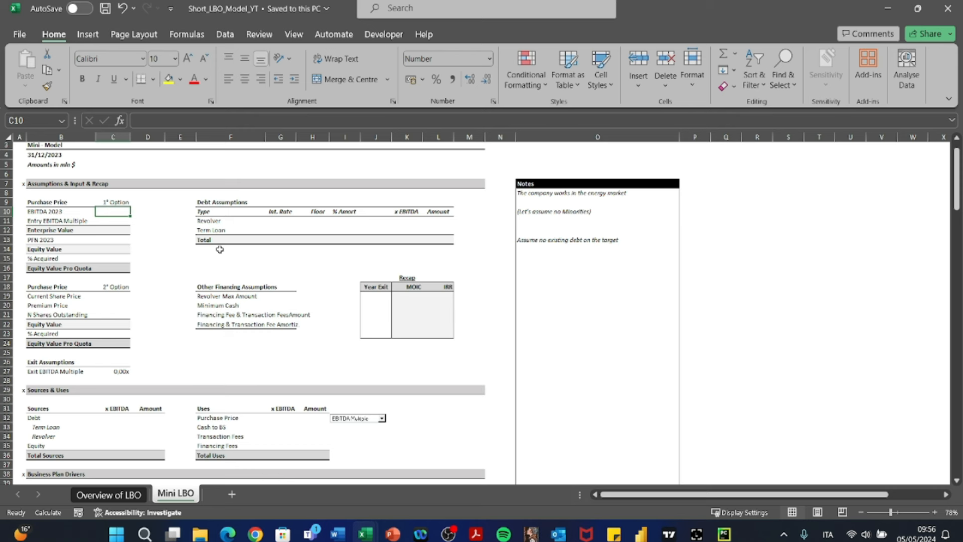
pyautogui.write('53,9')
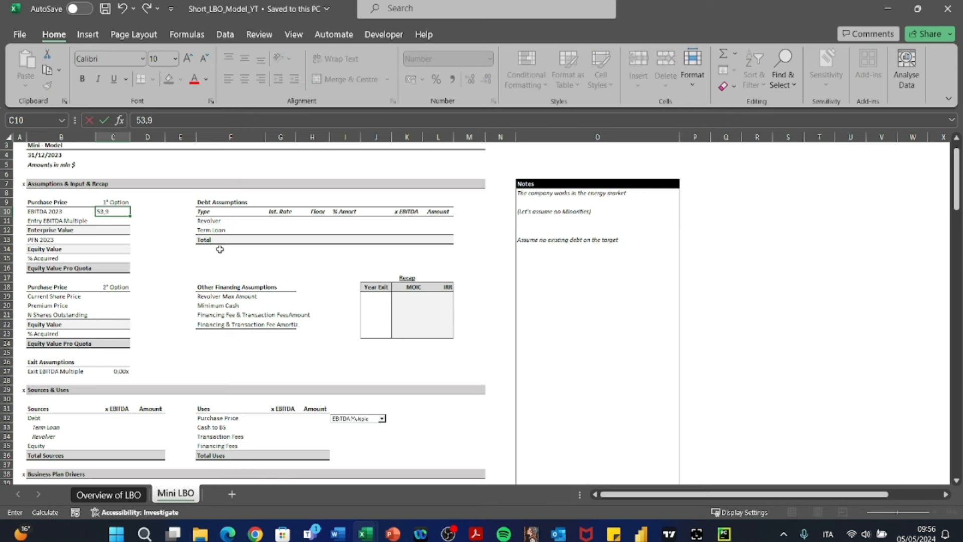
pyautogui.press('Return')
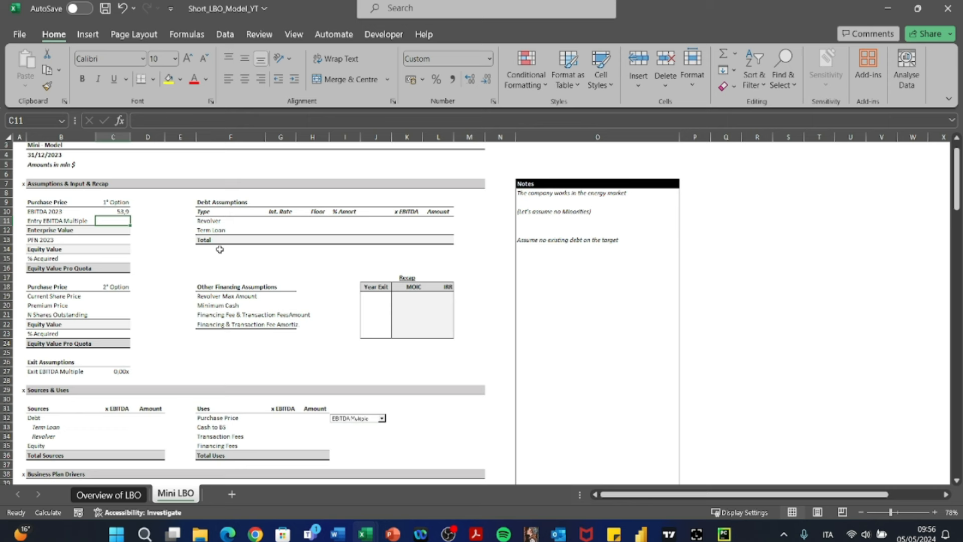
pyautogui.write('10')
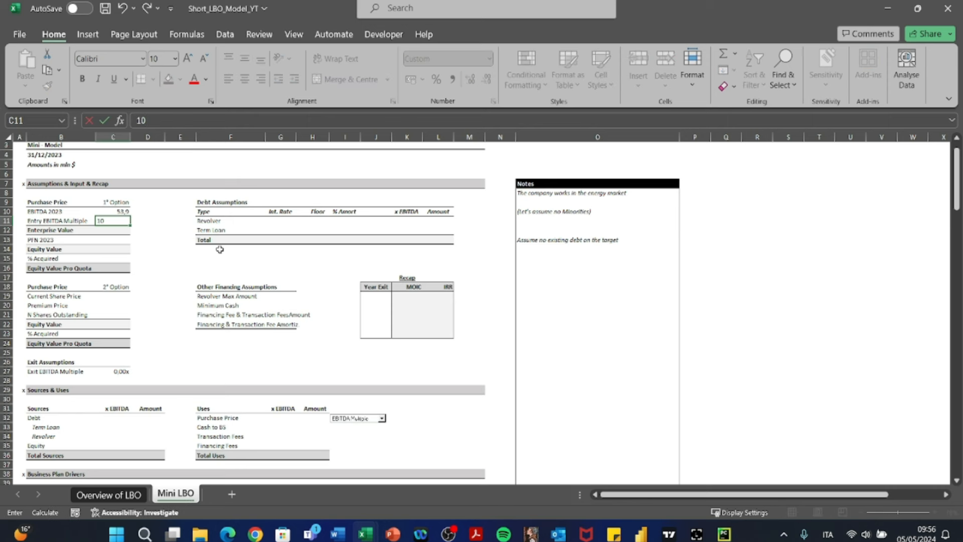
pyautogui.press('Return')
# - Calculate the first option's Enterprise Value in C12 by multiplying the Entry EBITDA Multiple by EBITDA 2023
pyautogui.write('+')
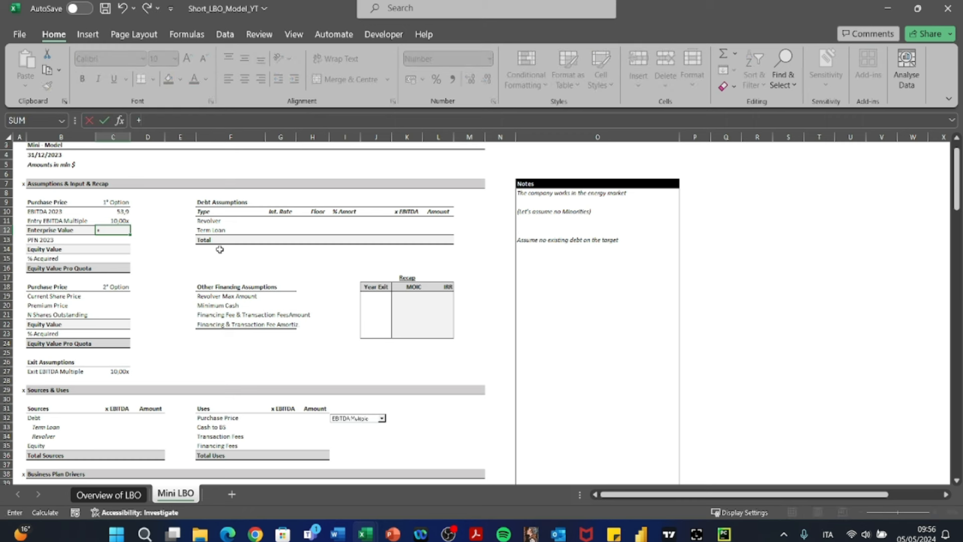
pyautogui.press('Up')
pyautogui.press('Up')
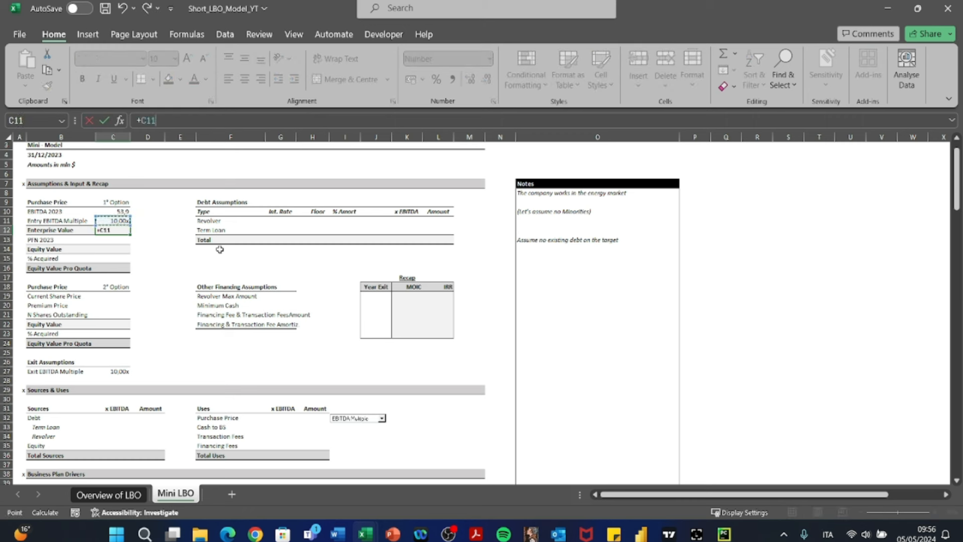
pyautogui.write('*')
pyautogui.press('Down')
pyautogui.press('Return')
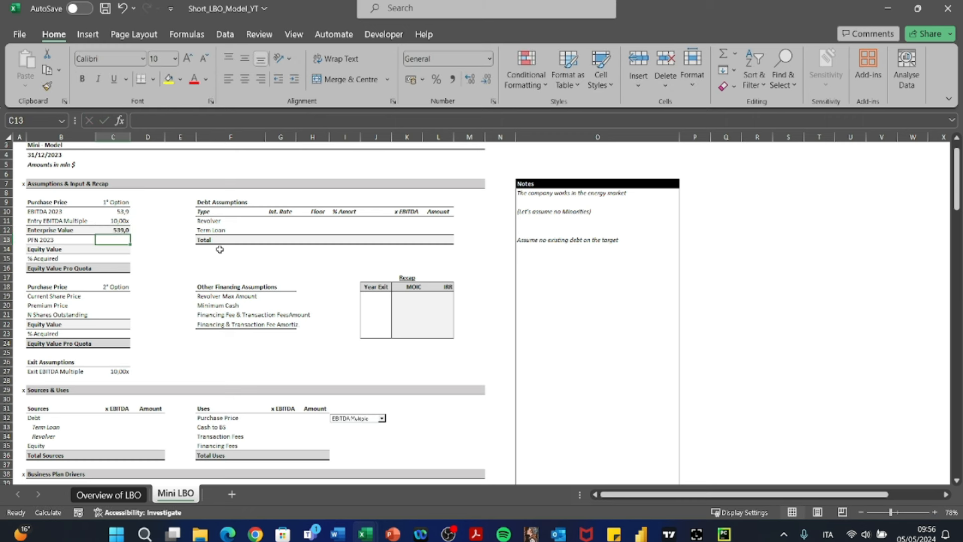
# - Check the note on the target's existing debt and set PFN 2023 in C13 to 0
pyautogui.press('Left')
pyautogui.press('Right')
pyautogui.click(541, 240)
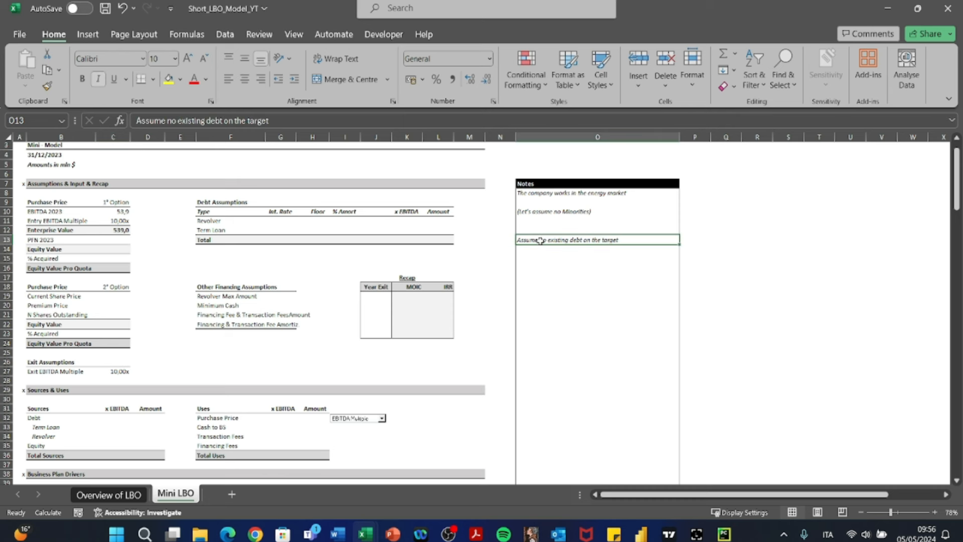
pyautogui.press('Left')
pyautogui.press('Left')
pyautogui.press('Left')
pyautogui.press('Left')
pyautogui.press('Left')
pyautogui.press('Left')
pyautogui.press('Left')
pyautogui.press('Left')
pyautogui.press('Left')
pyautogui.press('Left')
pyautogui.press('Left')
pyautogui.press('Left')
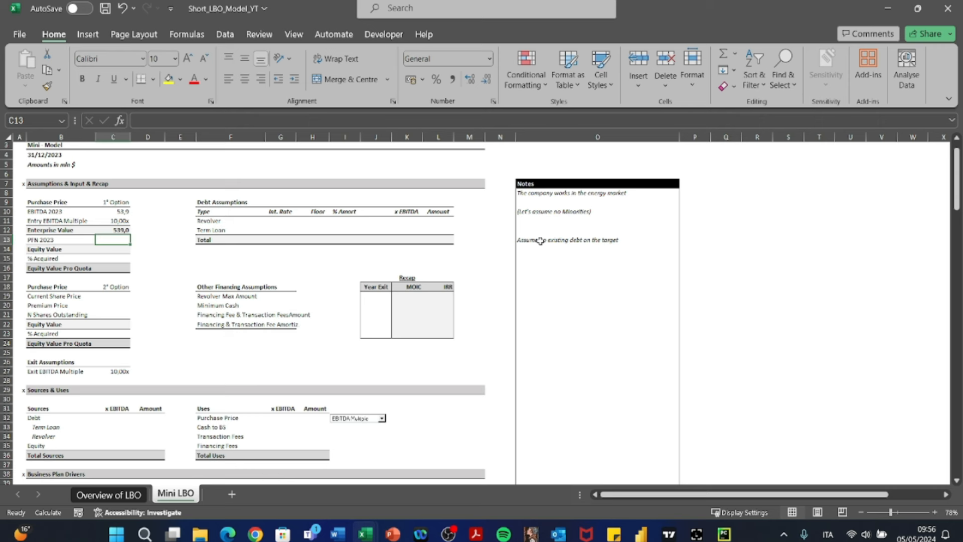
pyautogui.press('Left')
pyautogui.press('Right')
pyautogui.press('Left')
pyautogui.press('Right')
pyautogui.write('0')
pyautogui.press('Return')
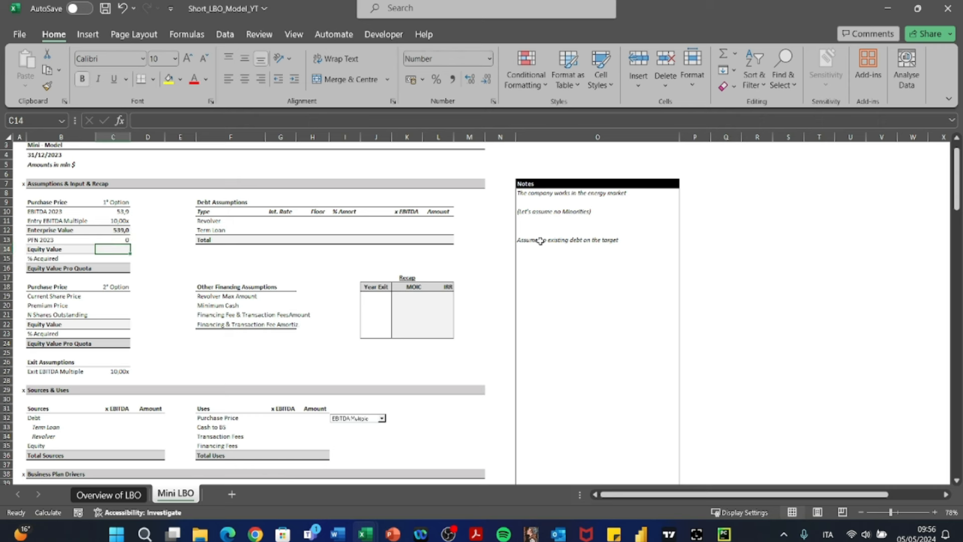
# - Calculate the first option's Equity Value as +C12-C13 and set % Acquired to 100%
pyautogui.write('+C12')
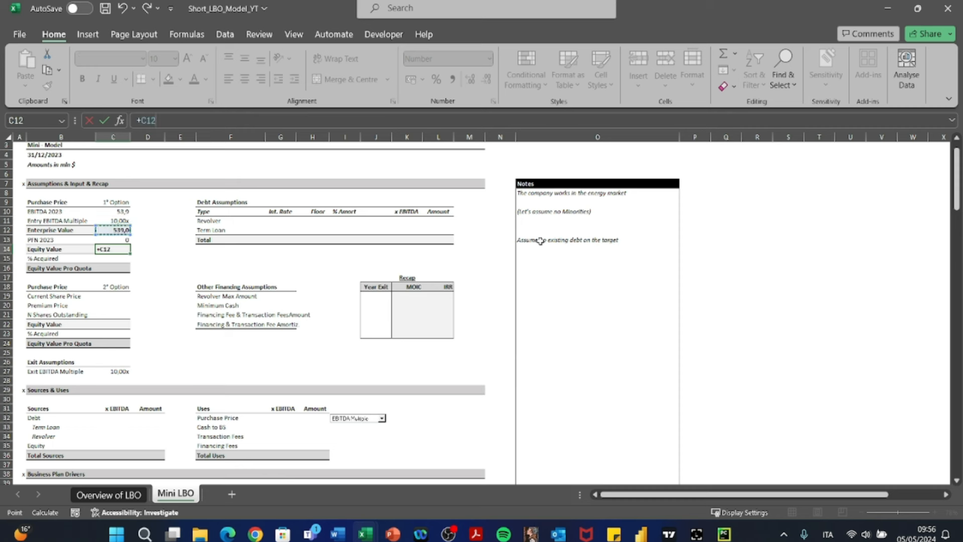
pyautogui.write('-C13')
pyautogui.press('Return')
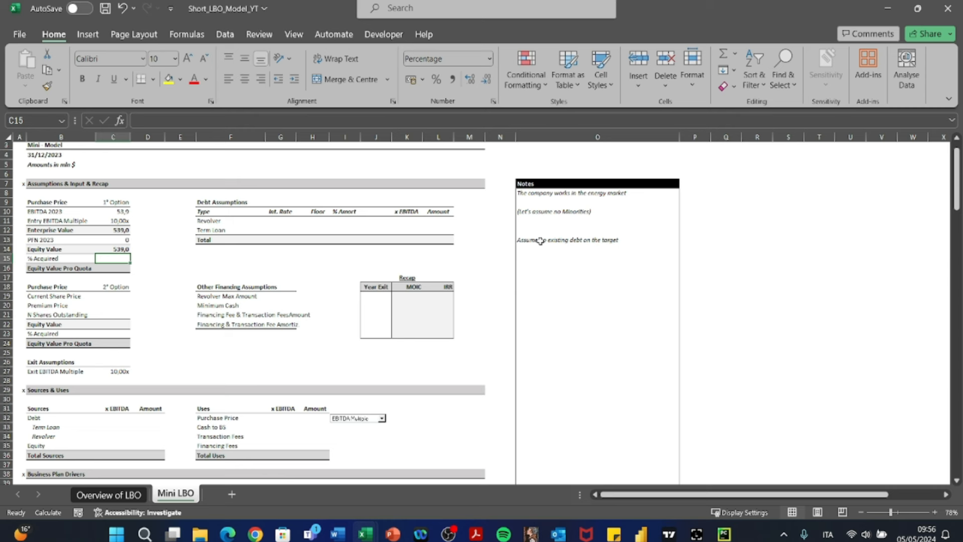
pyautogui.write('100')
pyautogui.press('Return')
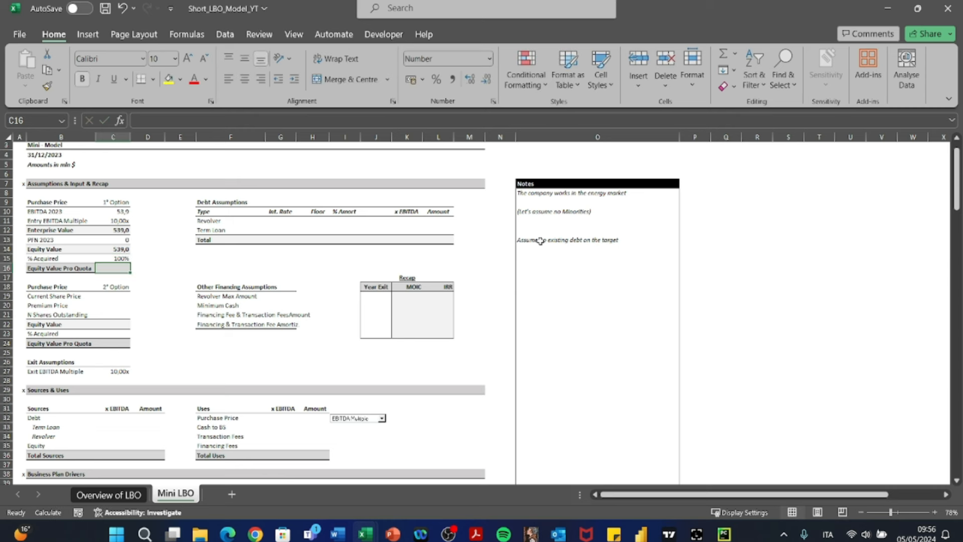
# - Calculate the first option's Equity Value Pro Quota in C16 as +C14*C15
pyautogui.write('+')
pyautogui.press('Up')
pyautogui.press('Up')
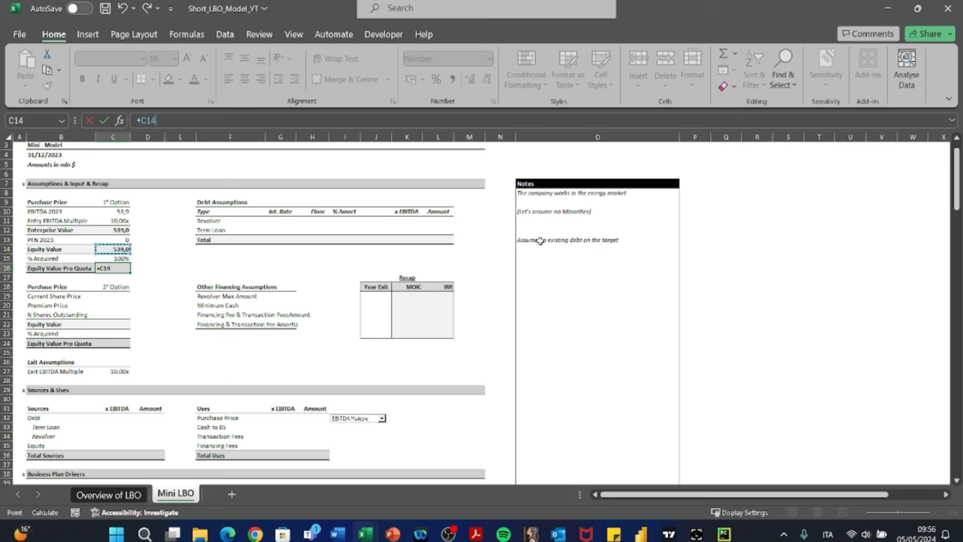
pyautogui.write('*')
pyautogui.press('Up')
pyautogui.press('Return')
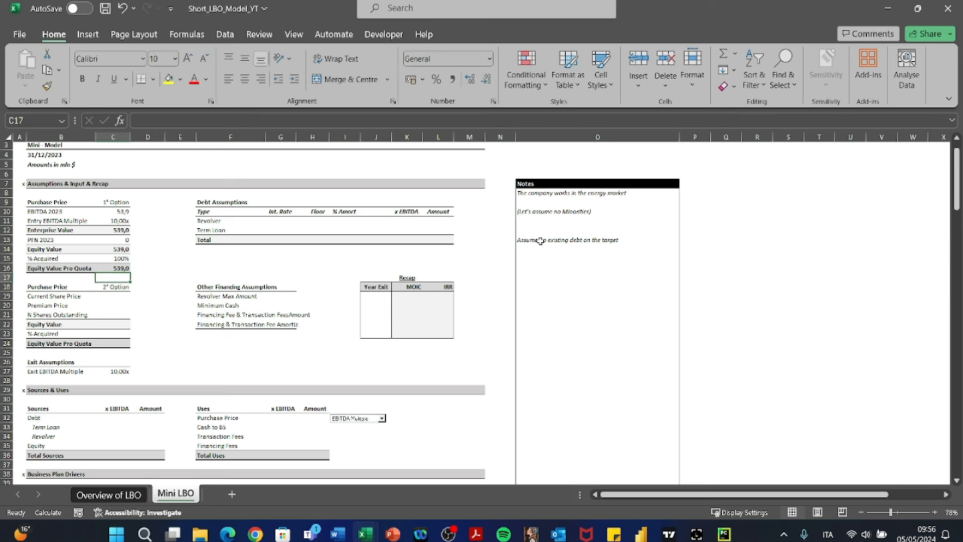
pyautogui.press('Up')
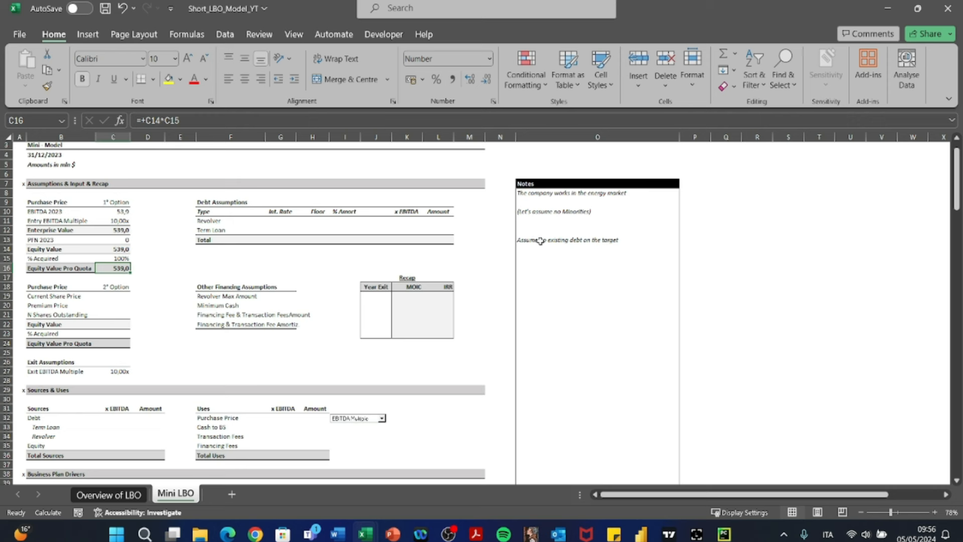
# - Set the second Purchase Price option's Current Share Price in C19 to 4
pyautogui.press('Down')
pyautogui.press('Down')
pyautogui.press('Down')
pyautogui.press('Left')
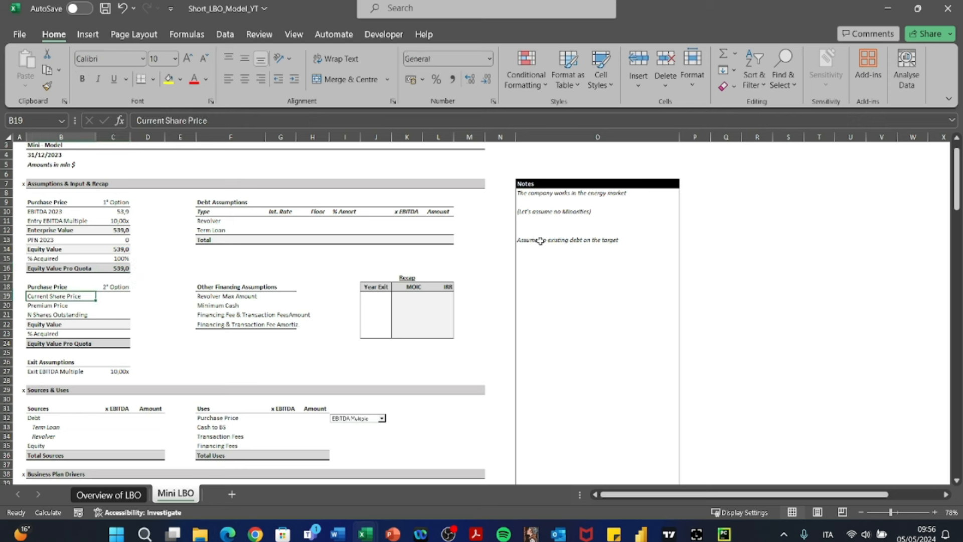
pyautogui.press('Right')
pyautogui.press('Left')
pyautogui.press('Left')
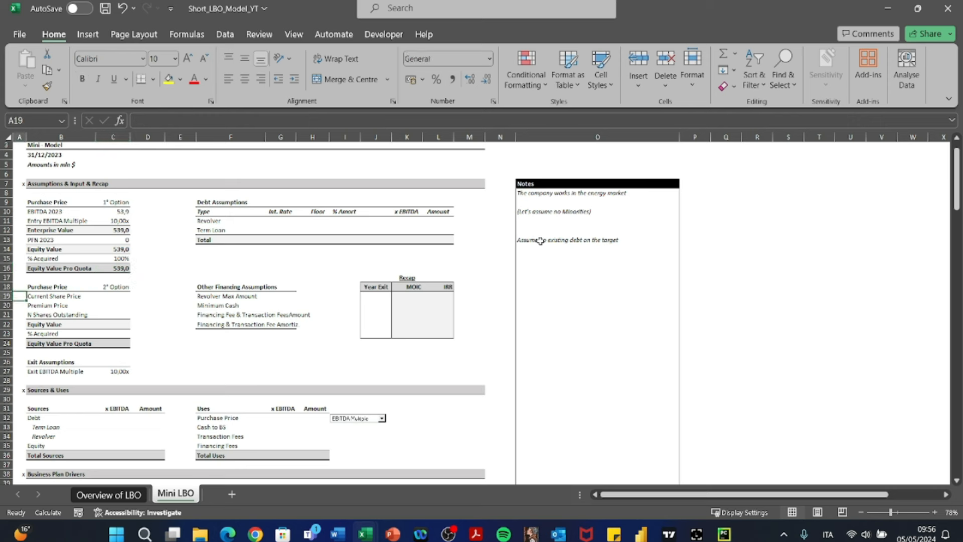
pyautogui.hotkey('shift', 'space')
pyautogui.press('Left')
pyautogui.press('Right')
pyautogui.press('Right')
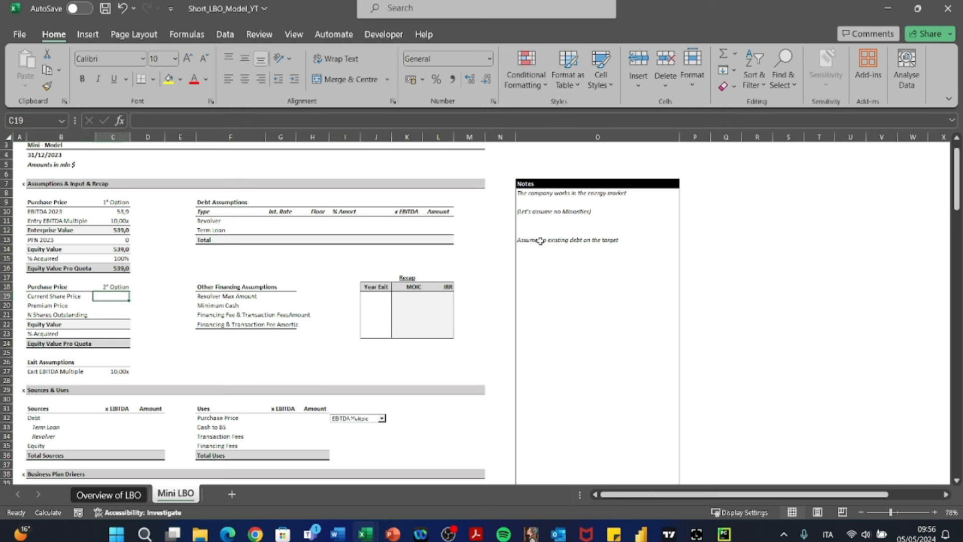
pyautogui.press('Left')
pyautogui.press('Right')
pyautogui.write('4')
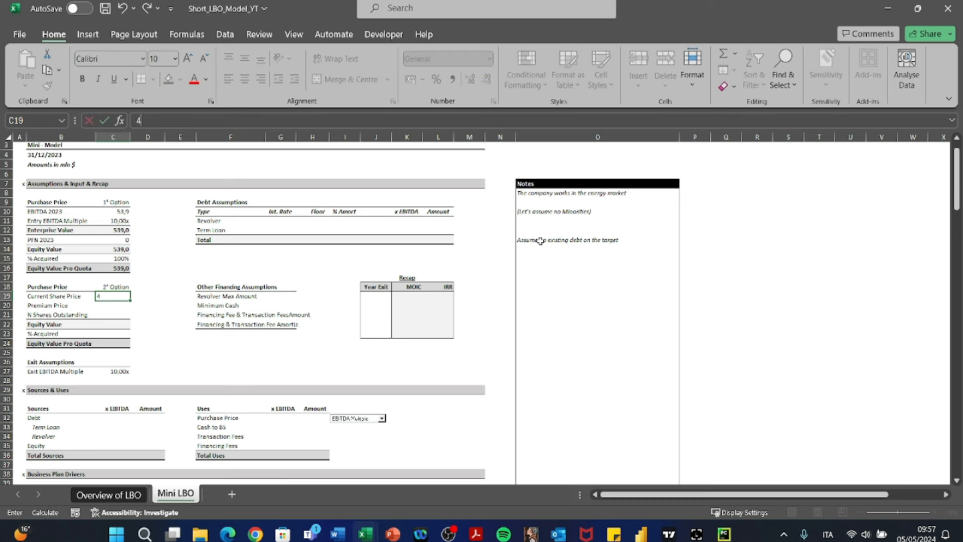
pyautogui.press('Return')
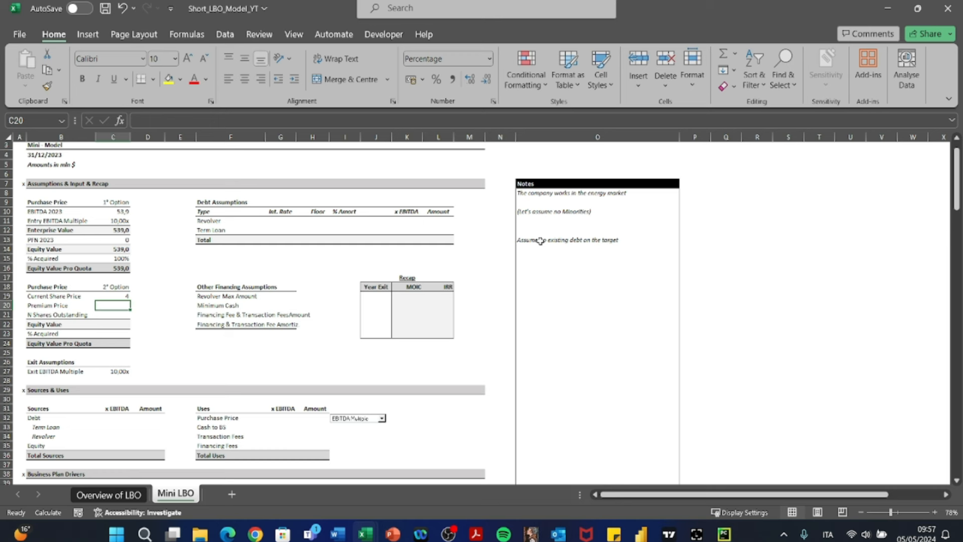
pyautogui.press('Up')
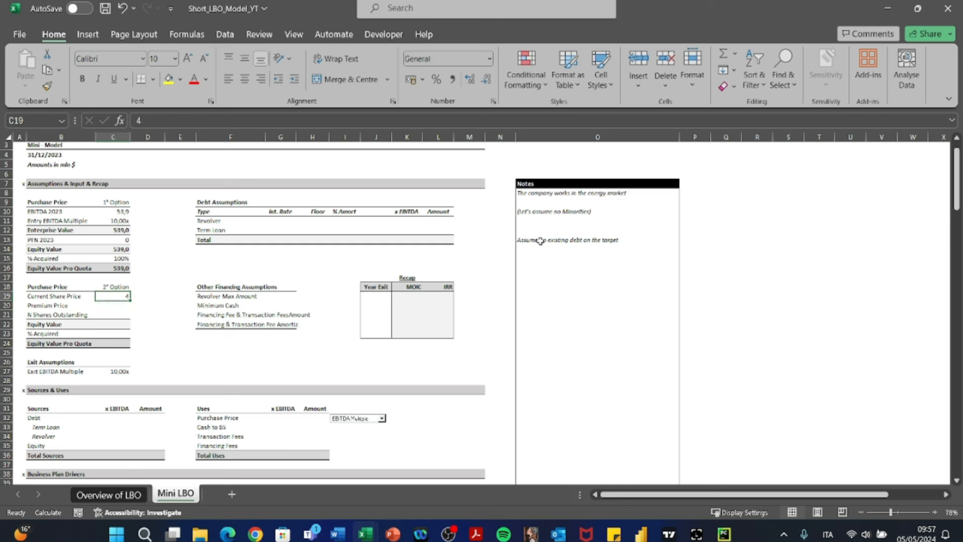
pyautogui.hotkey('shift', 'space')
pyautogui.press('Left')
pyautogui.press('Right')
pyautogui.press('Left')
pyautogui.press('Right')
pyautogui.press('Left')
pyautogui.press('Right')
pyautogui.press('Left')
pyautogui.press('Right')
pyautogui.press('Up')
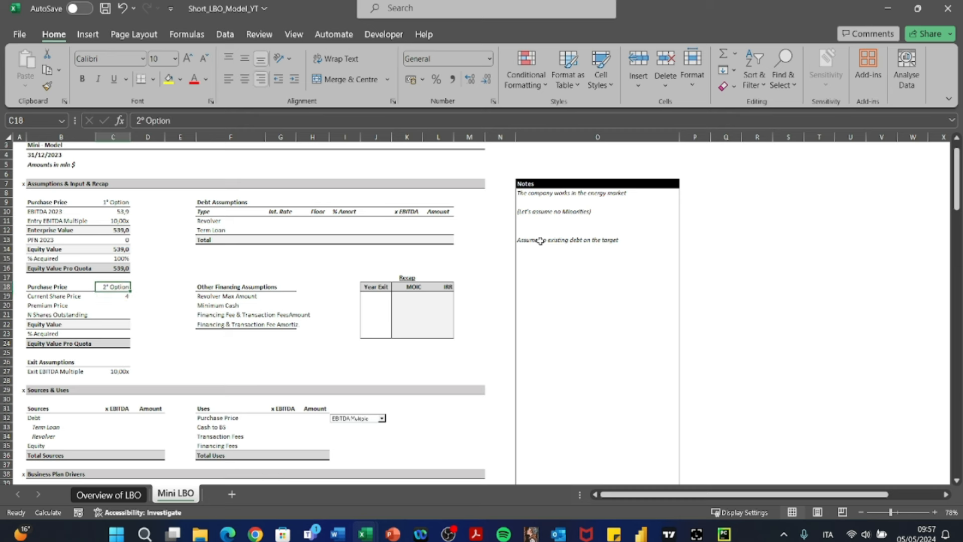
pyautogui.press('Up')
pyautogui.press('Up')
pyautogui.press('Up')
pyautogui.hotkey('shift', 'space')
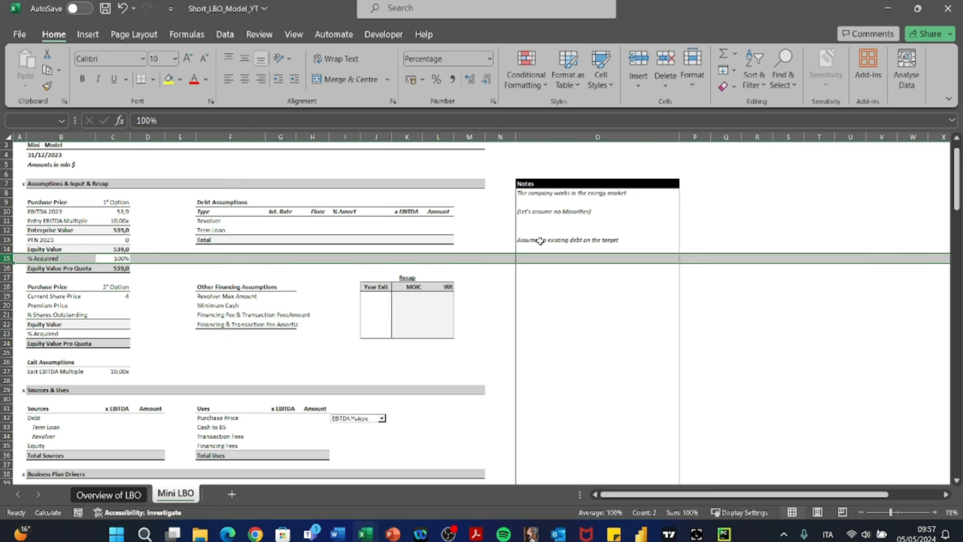
pyautogui.write('<')
pyautogui.press('Escape')
pyautogui.press('Down')
pyautogui.press('Down')
pyautogui.press('Down')
pyautogui.press('Down')
pyautogui.press('Down')
pyautogui.press('Left')
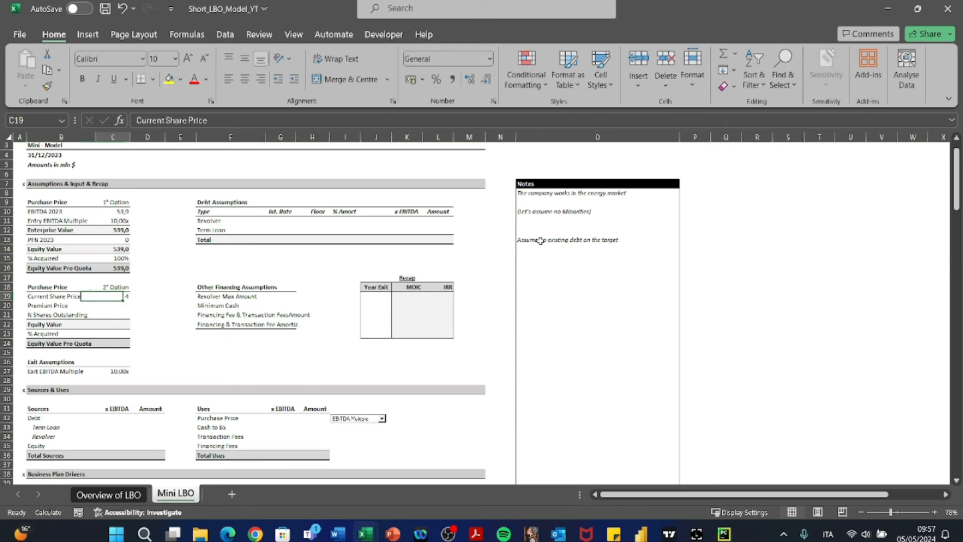
pyautogui.press('Right')
pyautogui.hotkey('shift', 'space')
pyautogui.press('Left')
pyautogui.press('Right')
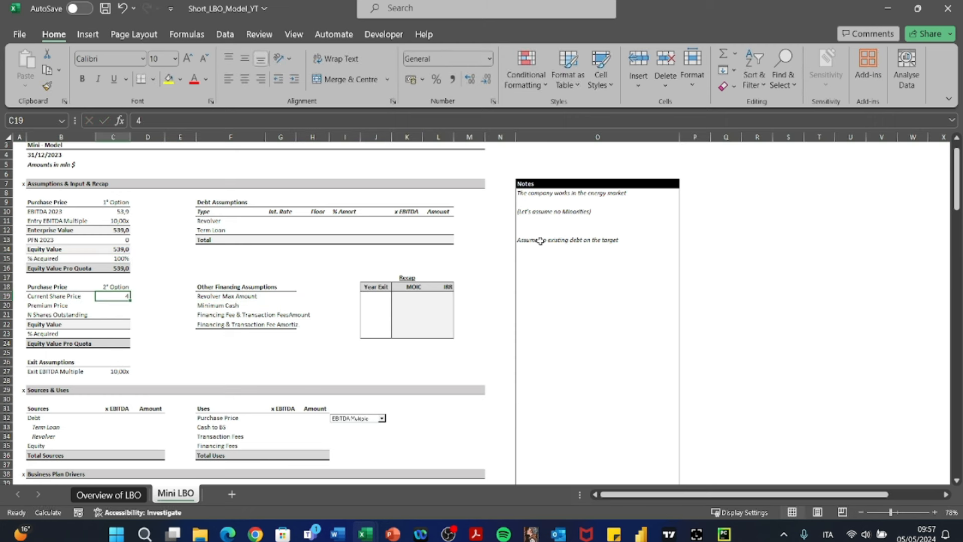
# - In the second option, set Premium Price to 15% and N Shares Outstanding to 125
pyautogui.press('Down')
pyautogui.write('15%')
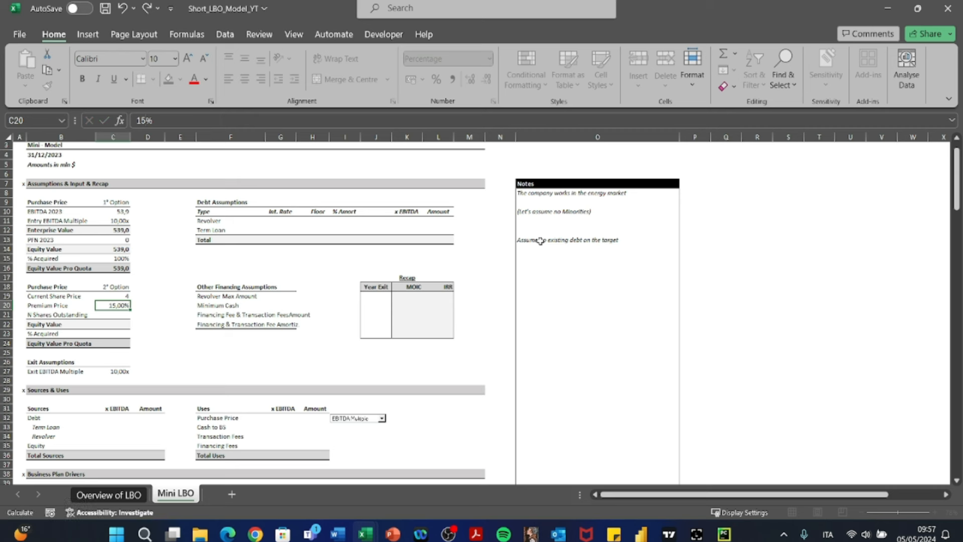
pyautogui.press('Return')
pyautogui.write('+125')
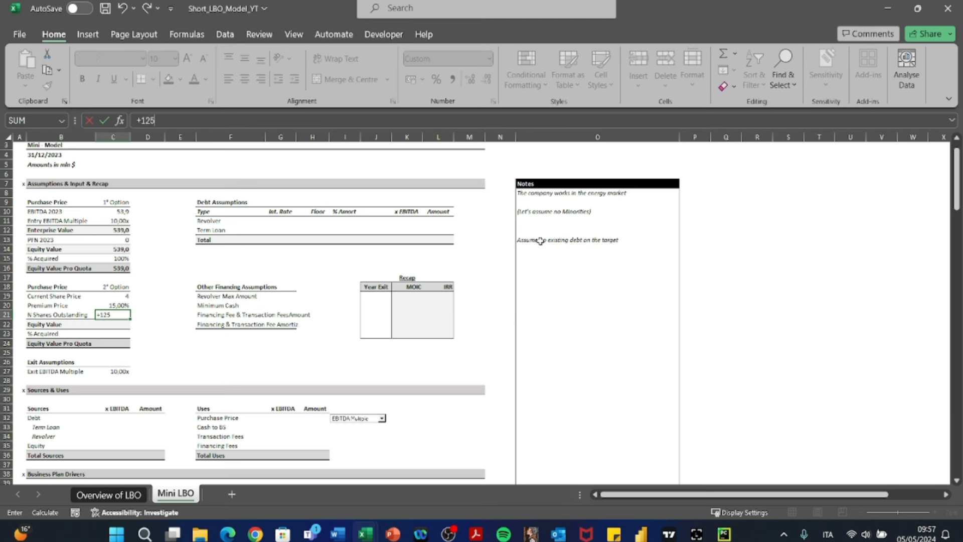
pyautogui.press('Return')
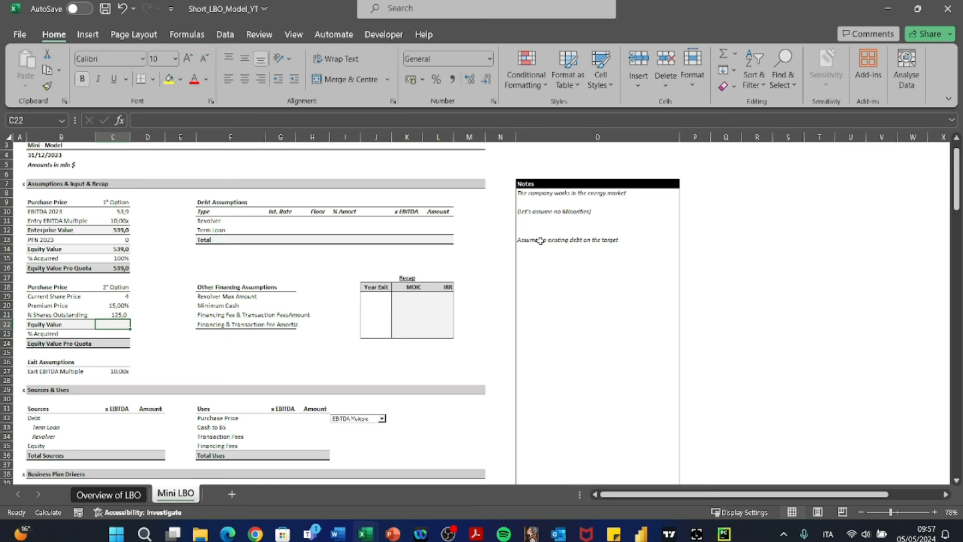
# - Begin the second option's Equity Value formula in C22 with +C19*C20*, starting from the Current Share Price and Premium Price
pyautogui.write('+')
pyautogui.press('Up')
pyautogui.press('Up')
pyautogui.press('Up')
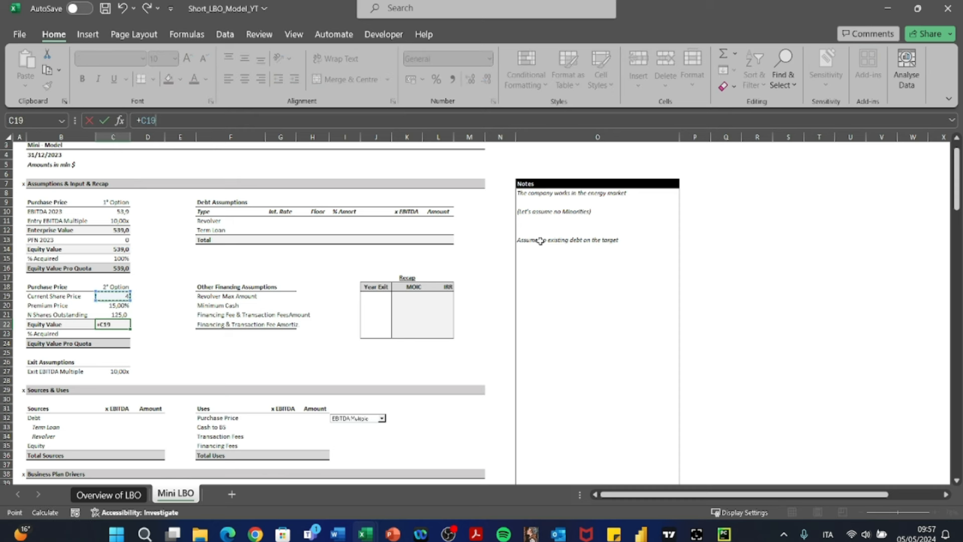
pyautogui.write('*')
pyautogui.press('Down')
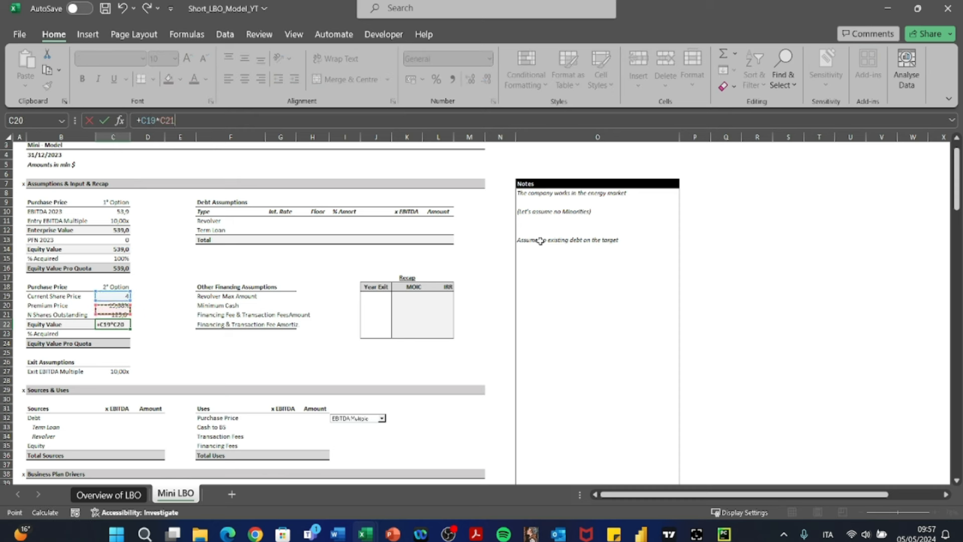
pyautogui.write('*')
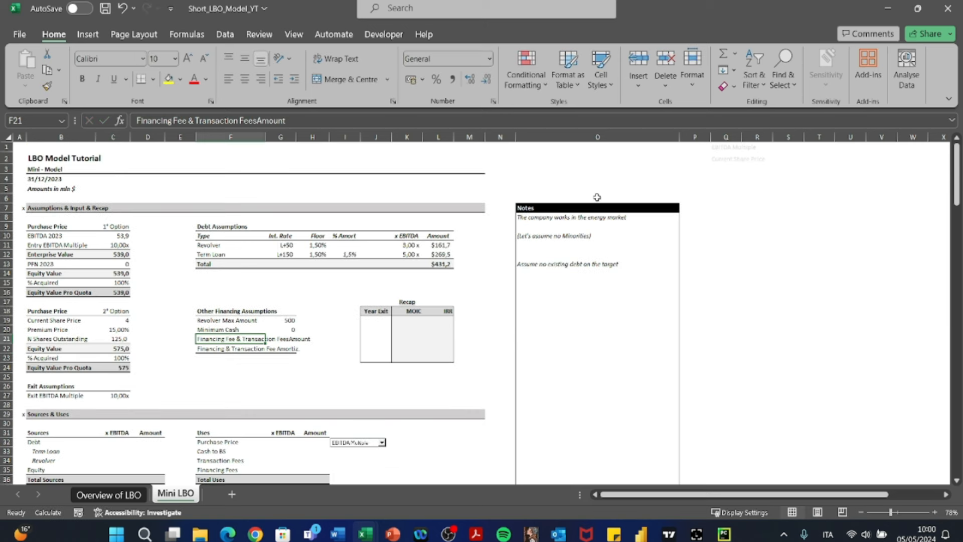
# - Correct the label in F21 to "Financing Fee & Transaction Fees Amount" and set its value in G21 to 10
pyautogui.press('F2')
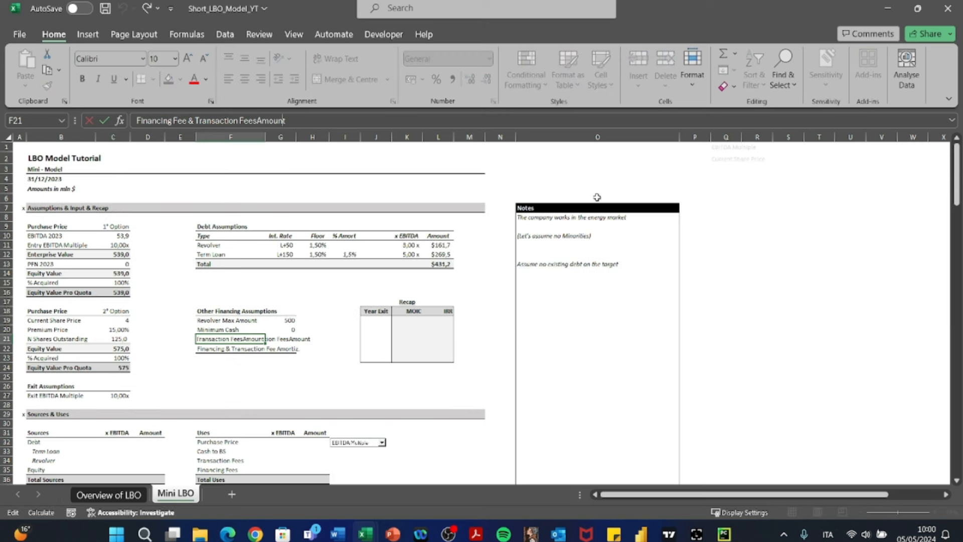
pyautogui.press('Return')
pyautogui.press('Up')
pyautogui.press('Right')
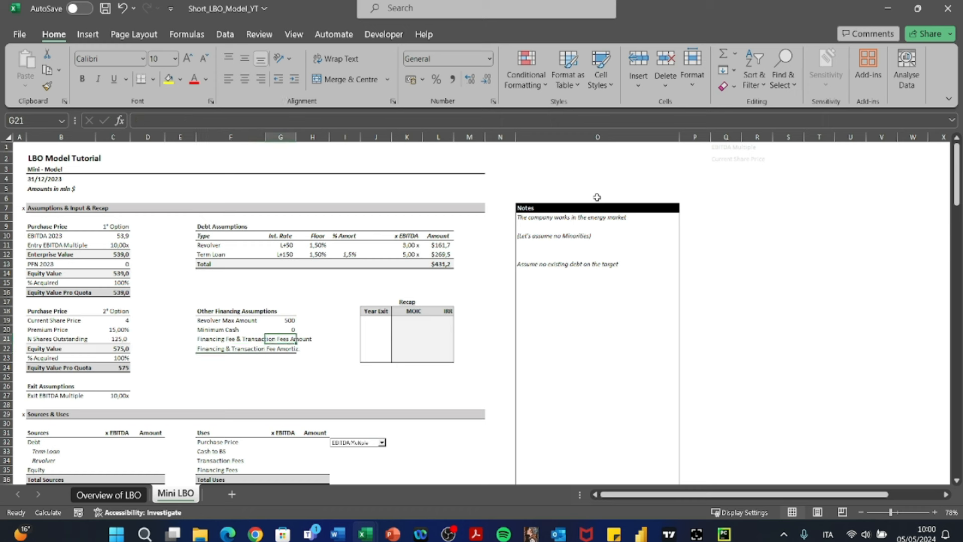
pyautogui.write('10')
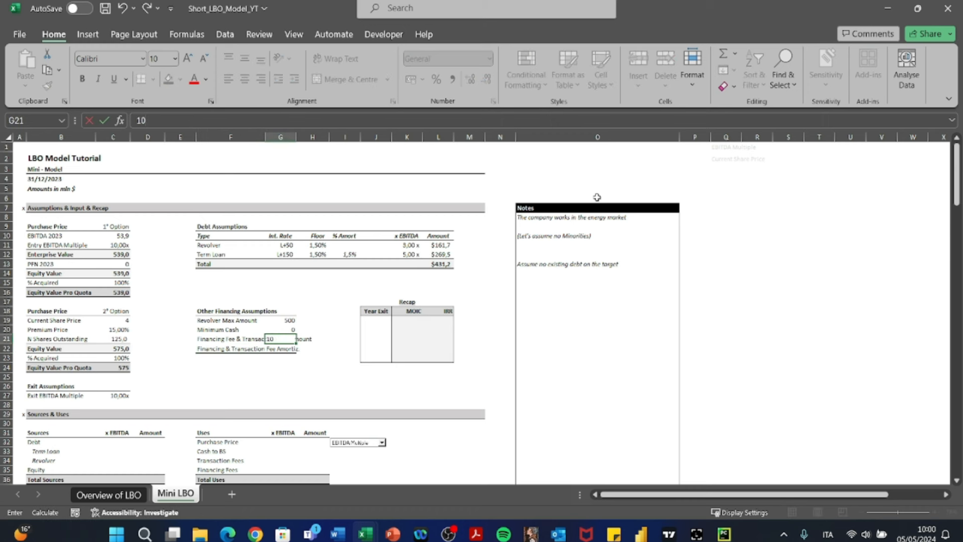
pyautogui.press('Return')
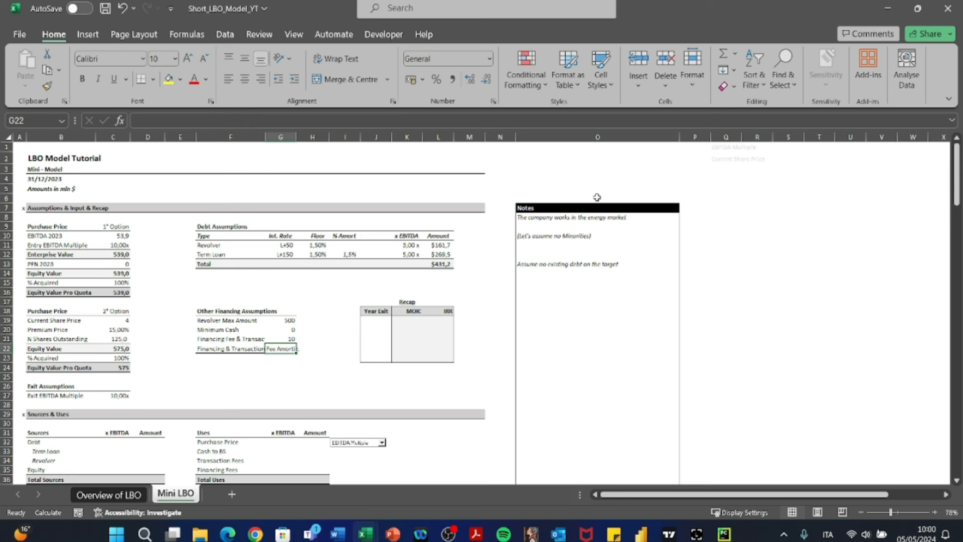
# - Set the Financing & Transaction Fee amortization in G22 to 5 and add the unit "years" beside it
pyautogui.write('5')
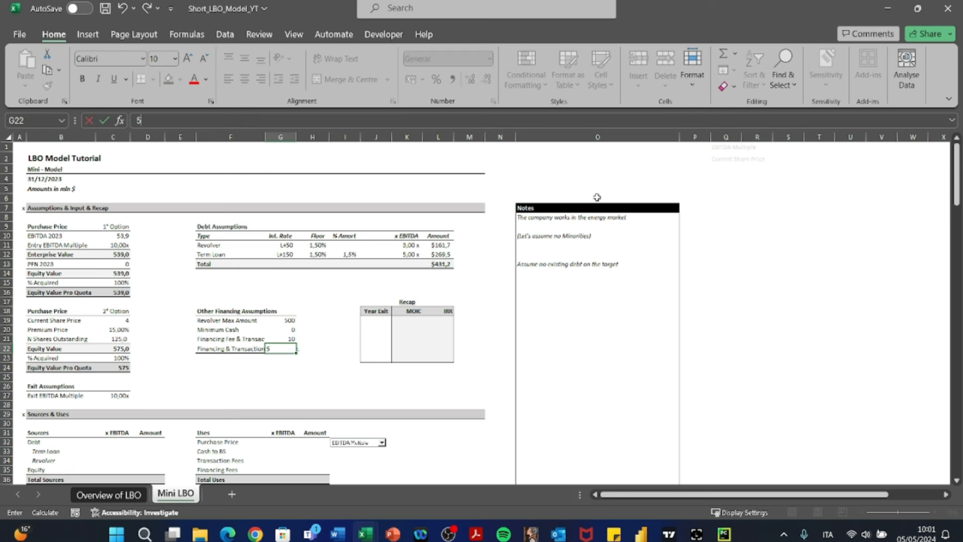
pyautogui.press('Tab')
pyautogui.write('ye')
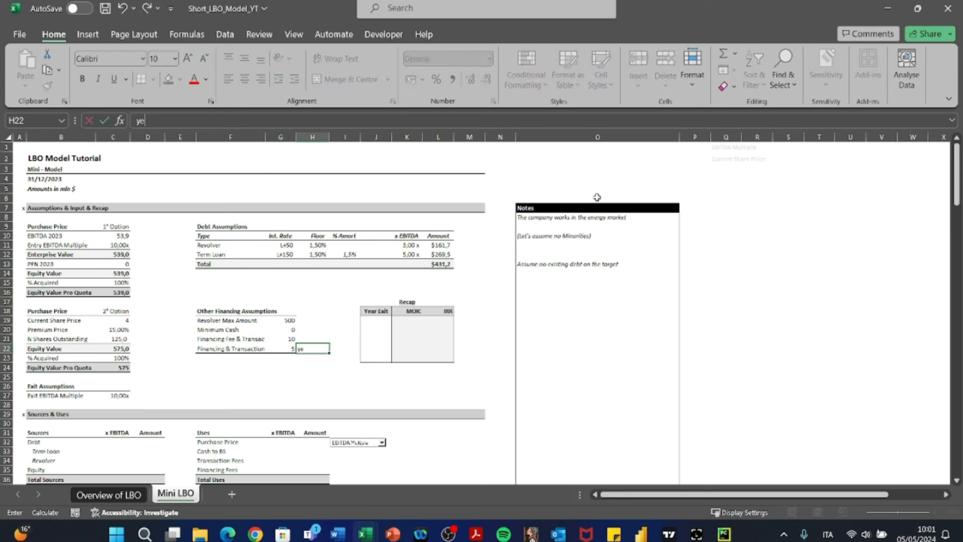
pyautogui.write('ars')
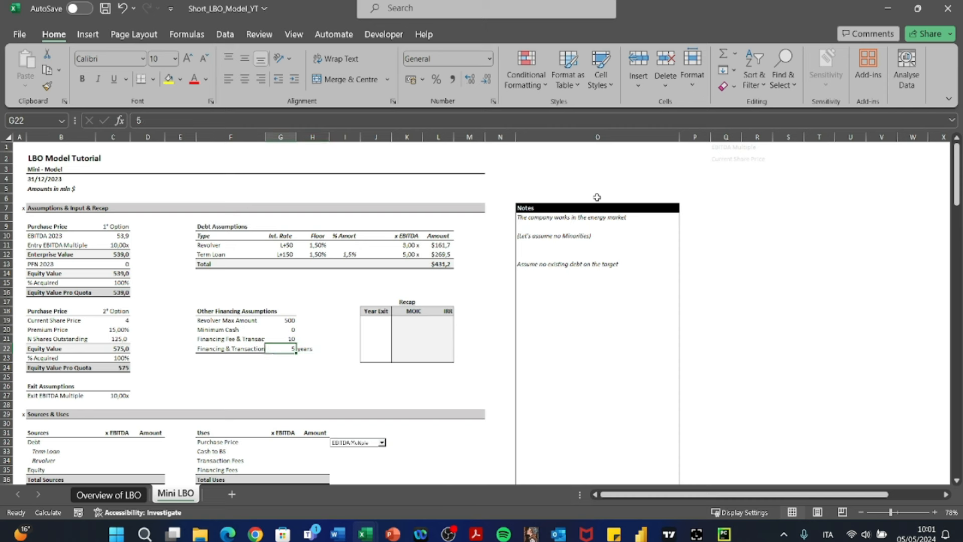
# - Review the Exit EBITDA Multiple and the whole Assumptions & Input & Recap section in rows 7 to 27
pyautogui.press('Left')
pyautogui.press('Left')
pyautogui.press('Left')
pyautogui.press('Left')
pyautogui.press('Down')
pyautogui.press('Down')
pyautogui.press('Down')
pyautogui.press('Down')
pyautogui.press('Down')
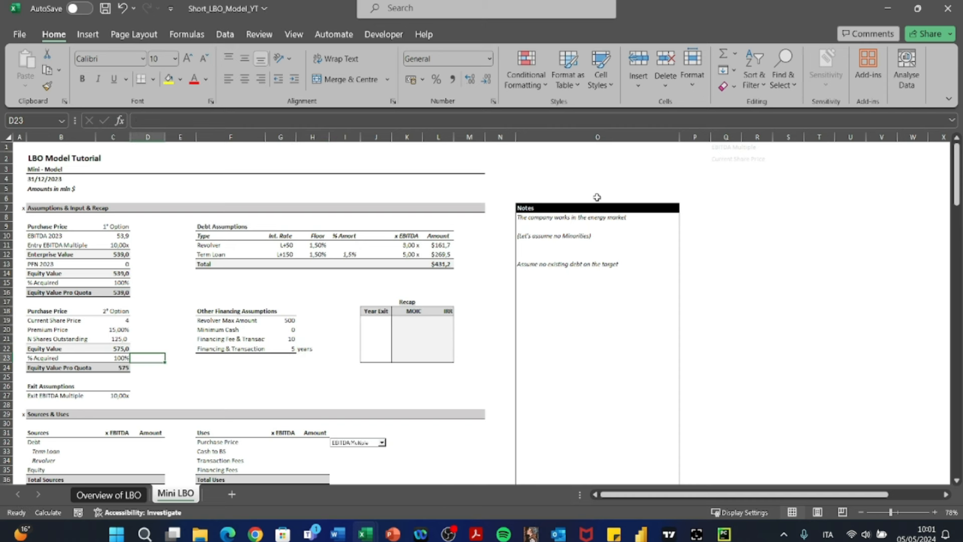
pyautogui.press('Left')
pyautogui.hotkey('shift', 'space')
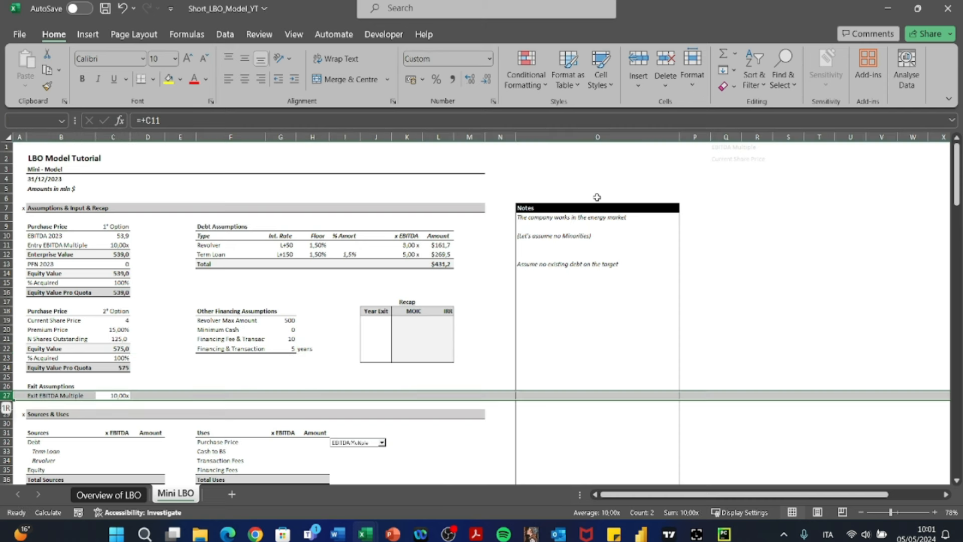
pyautogui.hotkey('shift', 'Up')
pyautogui.hotkey('shift', 'Up')
pyautogui.hotkey('shift', 'Up')
pyautogui.hotkey('shift', 'Up')
pyautogui.hotkey('shift', 'Up')
pyautogui.hotkey('shift', 'Up')
pyautogui.hotkey('shift', 'Up')
pyautogui.hotkey('shift', 'Up')
pyautogui.hotkey('shift', 'Up')
pyautogui.hotkey('shift', 'Up')
pyautogui.hotkey('shift', 'Up')
pyautogui.hotkey('shift', 'Up')
pyautogui.hotkey('shift', 'Up')
pyautogui.hotkey('shift', 'Up')
pyautogui.hotkey('shift', 'Up')
pyautogui.hotkey('shift', 'Up')
pyautogui.hotkey('shift', 'Up')
pyautogui.hotkey('shift', 'Up')
pyautogui.hotkey('shift', 'Up')
pyautogui.hotkey('shift', 'Up')
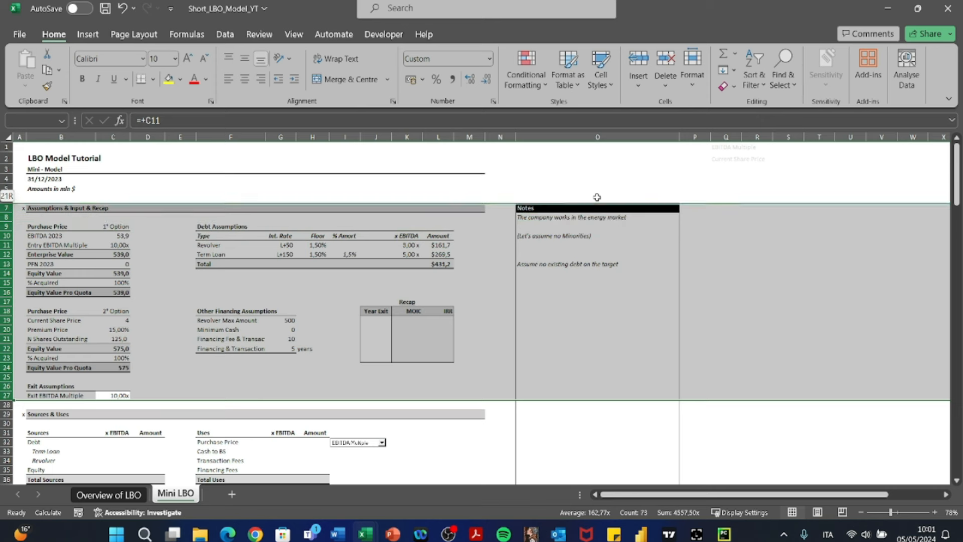
pyautogui.press('Down')
pyautogui.press('Down')
pyautogui.press('Down')
pyautogui.press('Down')
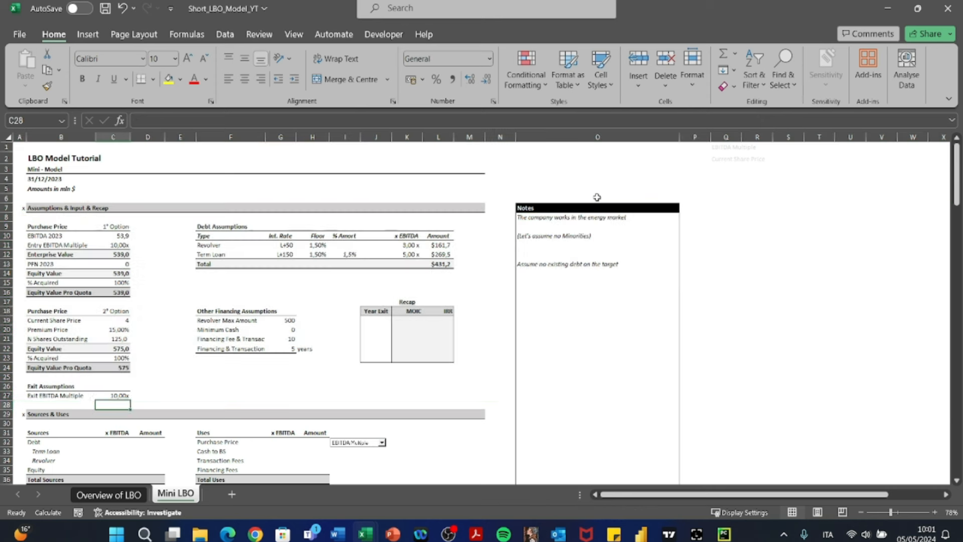
# - Examine the Debt and Term Loan lines of the Sources table in the Sources & Uses section
pyautogui.press('Right')
pyautogui.press('Down')
pyautogui.press('Down')
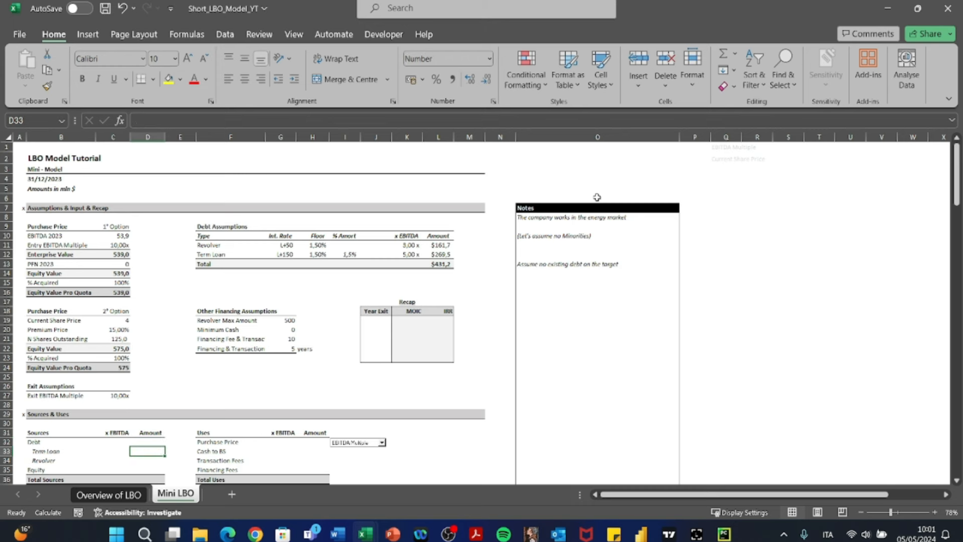
pyautogui.scroll(-3, 580, 214)
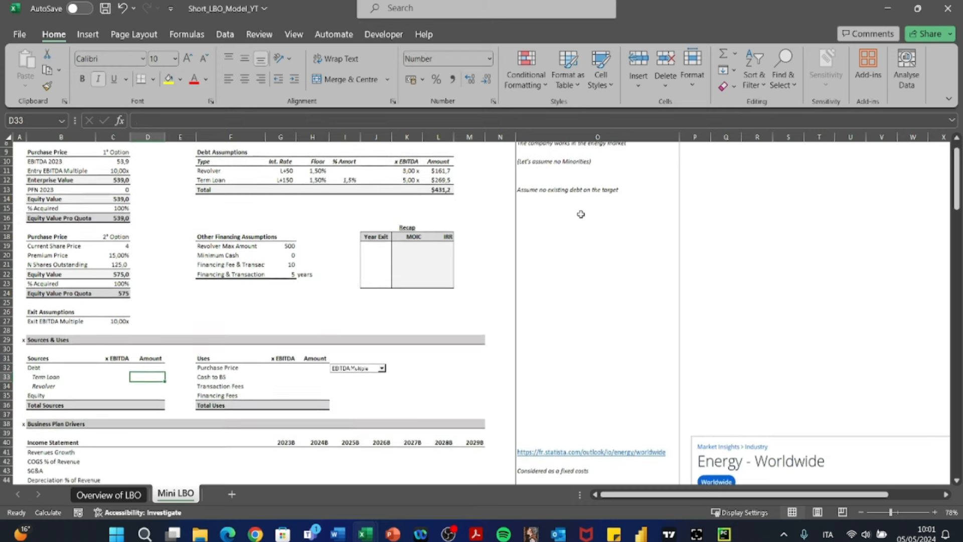
pyautogui.press('Left')
pyautogui.press('Up')
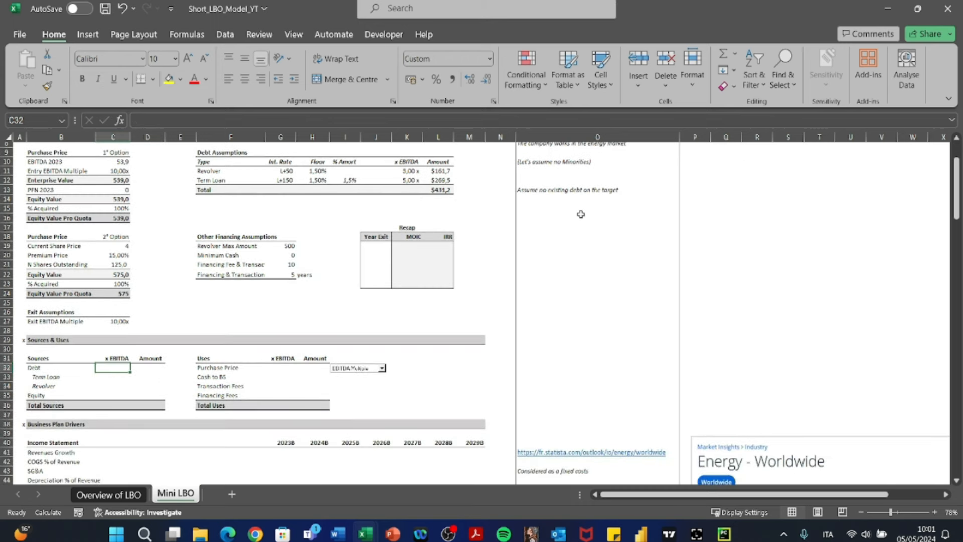
pyautogui.press('Right')
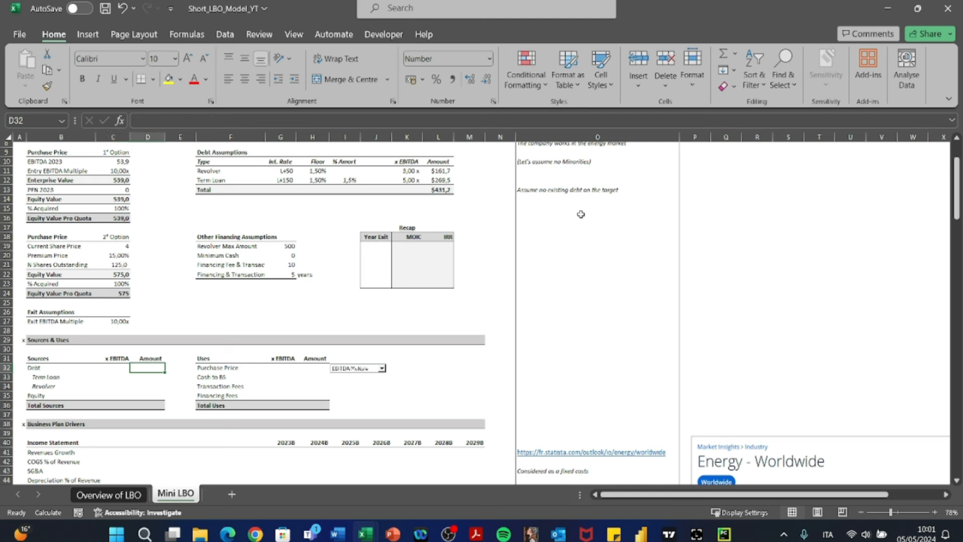
pyautogui.press('Down')
pyautogui.press('Left')
pyautogui.press('Left')
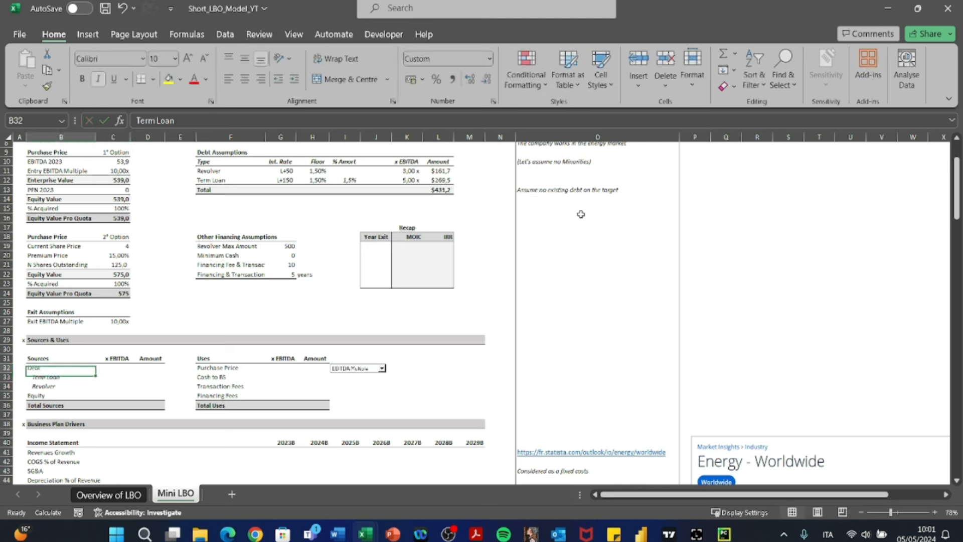
# - Examine the header row of the Sources and Uses tables, with its x EBITDA and Amount columns
pyautogui.press('Up')
pyautogui.press('Up')
pyautogui.hotkey('shift', 'Right')
pyautogui.hotkey('shift', 'Right')
pyautogui.hotkey('shift', 'Right')
pyautogui.hotkey('shift', 'Right')
pyautogui.hotkey('shift', 'Right')
pyautogui.hotkey('shift', 'Right')
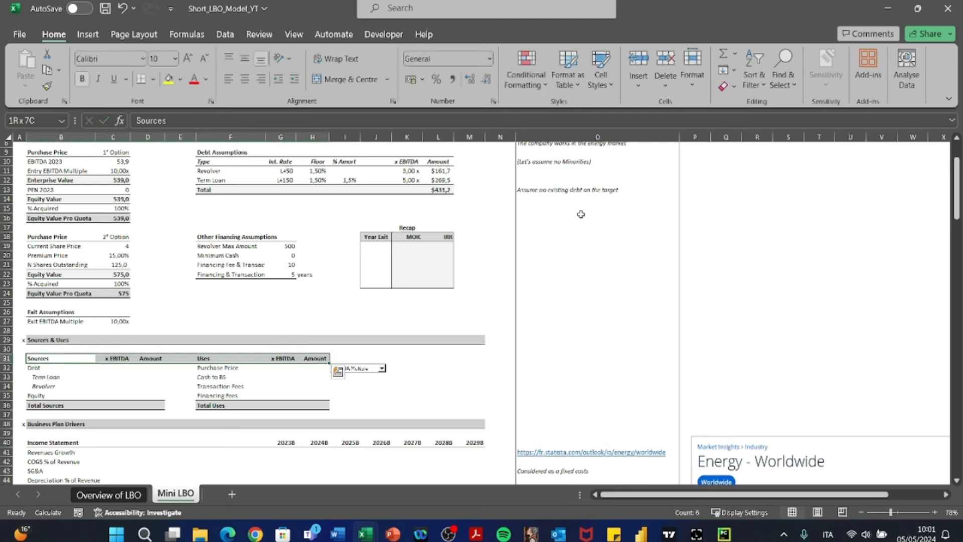
pyautogui.press('Left')
pyautogui.press('Right')
pyautogui.hotkey('shift', 'Right')
pyautogui.hotkey('shift', 'Right')
pyautogui.hotkey('shift', 'Right')
pyautogui.hotkey('shift', 'Right')
pyautogui.hotkey('shift', 'Right')
pyautogui.hotkey('shift', 'Right')
pyautogui.hotkey('shift', 'Left')
pyautogui.hotkey('shift', 'Left')
pyautogui.hotkey('shift', 'Left')
pyautogui.hotkey('shift', 'Left')
pyautogui.hotkey('shift', 'Left')
pyautogui.hotkey('shift', 'Left')
# - Compare the Total Sources and Total Uses lines in row 36
pyautogui.press('Down')
pyautogui.press('Down')
pyautogui.press('Down')
pyautogui.press('Down')
pyautogui.press('Down')
pyautogui.press('Right')
pyautogui.press('Right')
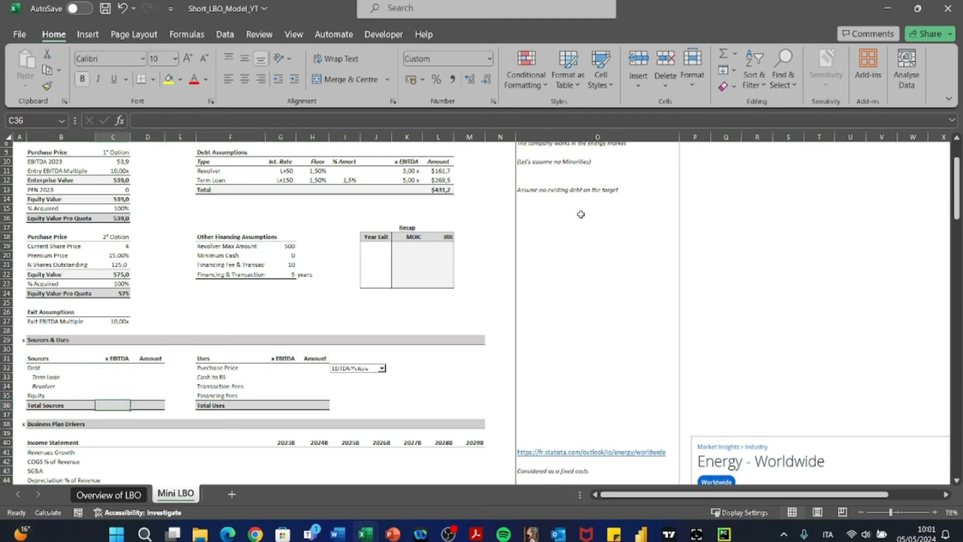
pyautogui.press('Right')
pyautogui.press('Right')
pyautogui.press('Right')
pyautogui.press('Right')
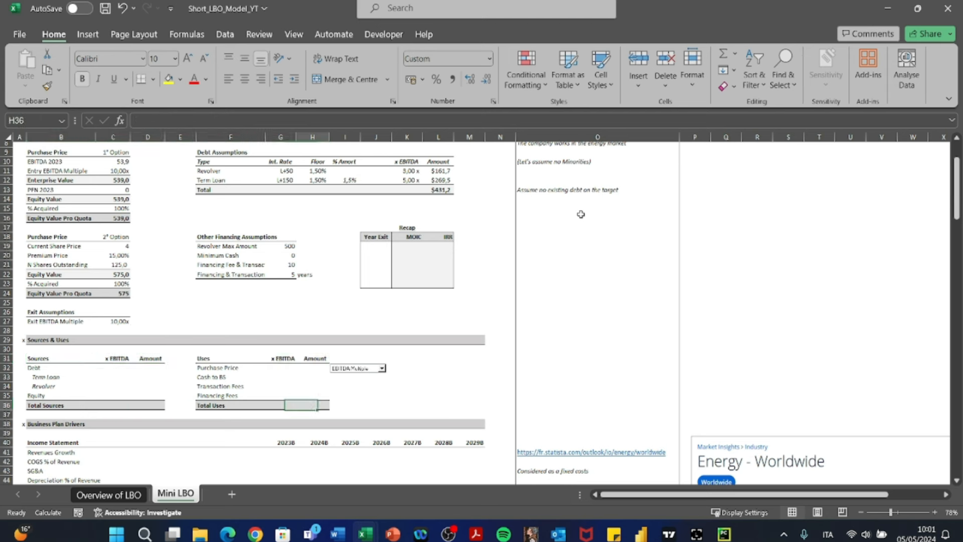
pyautogui.press('Left')
pyautogui.press('Left')
pyautogui.press('Left')
pyautogui.press('Left')
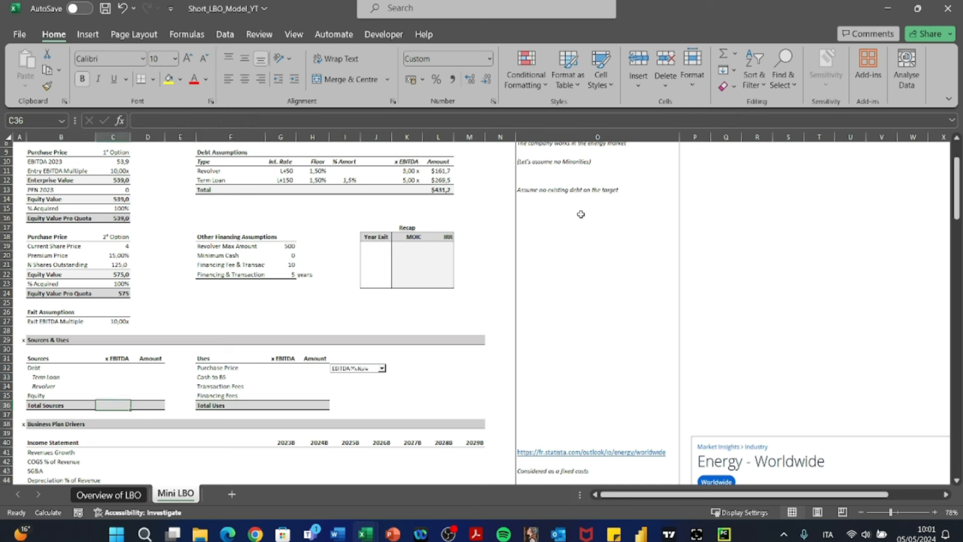
# - Link the Term Loan amount in D33 of the Sources table to the Term Loan amount in L12 of the Debt Assumptions
pyautogui.press('Up')
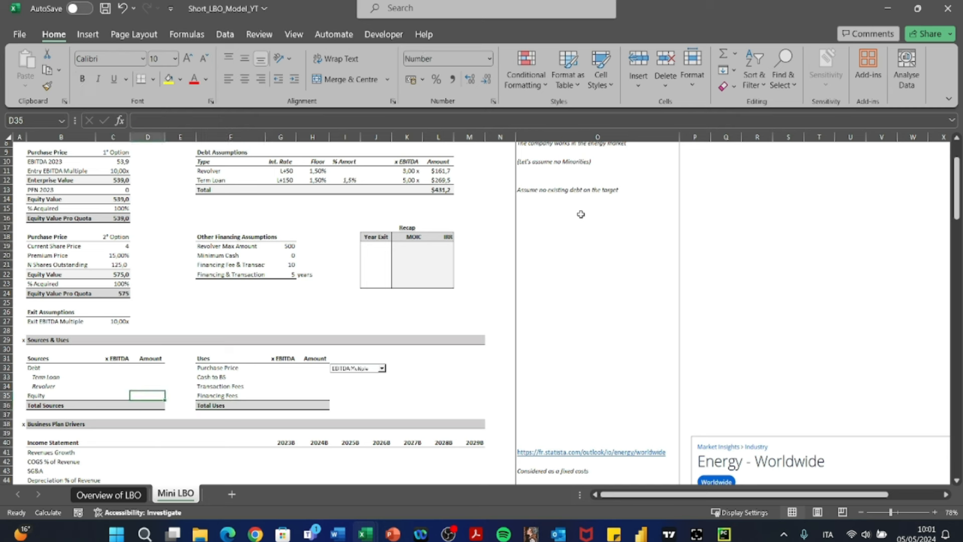
pyautogui.press('Up')
pyautogui.press('Up')
pyautogui.press('Up')
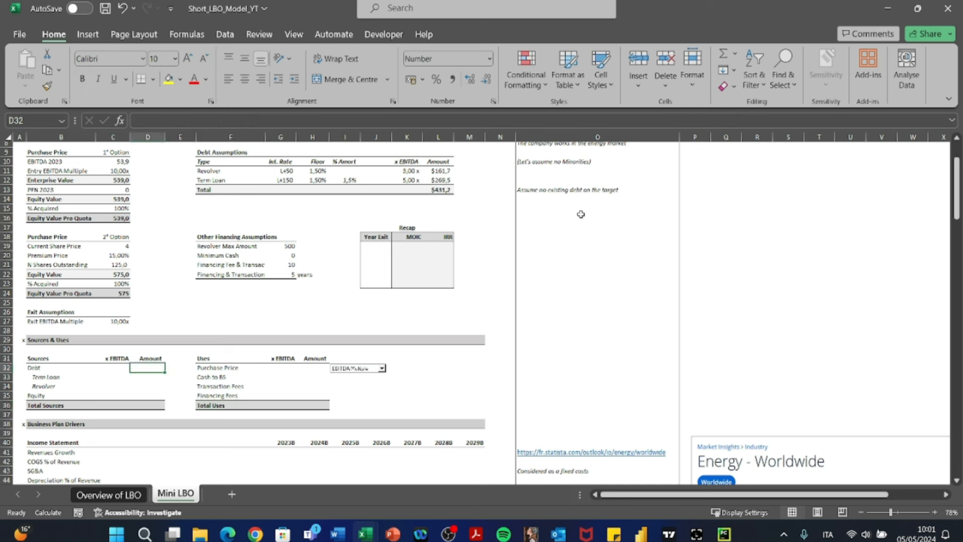
pyautogui.press('Down')
pyautogui.write('+')
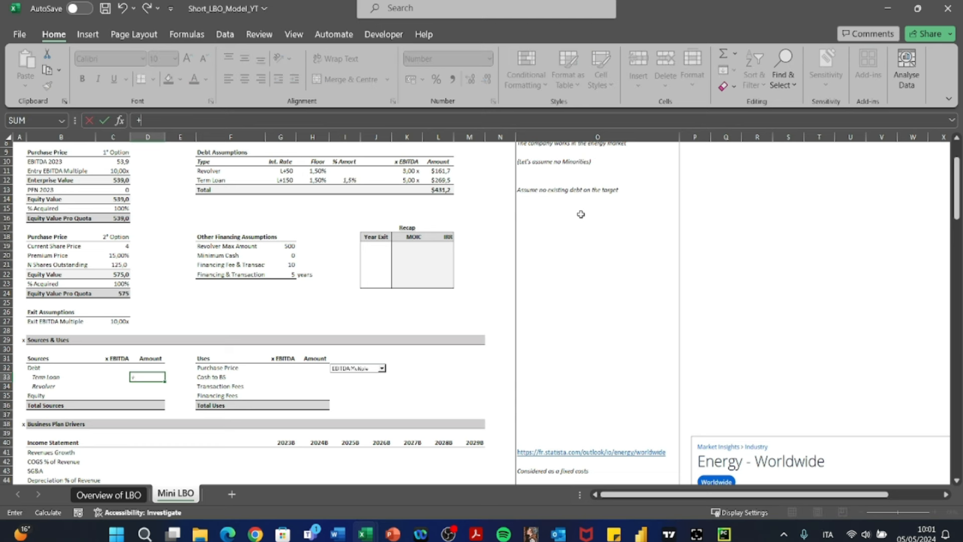
pyautogui.press('Up')
pyautogui.press('Up')
pyautogui.press('Up')
pyautogui.press('Up')
pyautogui.press('Up')
pyautogui.press('Up')
pyautogui.press('Up')
pyautogui.press('Up')
pyautogui.press('Up')
pyautogui.press('Up')
pyautogui.press('Up')
pyautogui.press('Up')
pyautogui.press('Up')
pyautogui.press('Up')
pyautogui.press('Up')
pyautogui.press('Up')
pyautogui.press('Up')
pyautogui.press('Up')
pyautogui.press('Right')
pyautogui.press('Right')
pyautogui.press('Right')
pyautogui.press('Right')
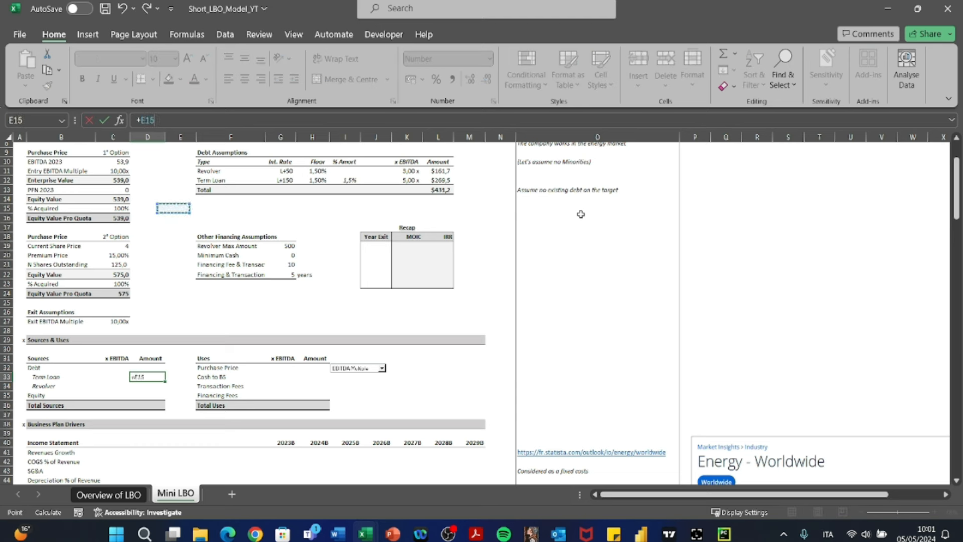
pyautogui.press('Right')
pyautogui.press('Right')
pyautogui.press('Right')
pyautogui.press('Right')
pyautogui.press('Up')
pyautogui.press('Up')
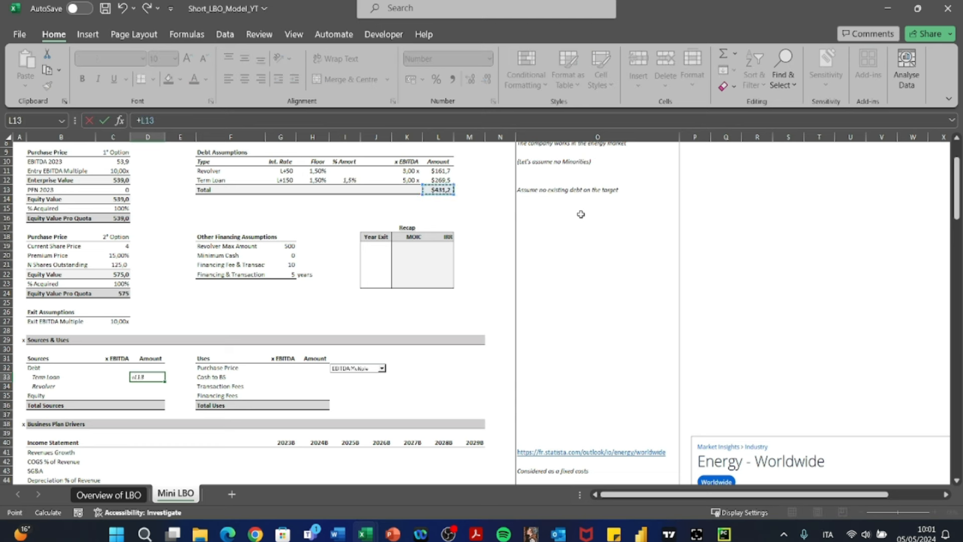
pyautogui.press('Up')
pyautogui.press('Return')
# - Link the Revolver amount in D34 to the Revolver amount in L11 of the Debt Assumptions
pyautogui.write('+')
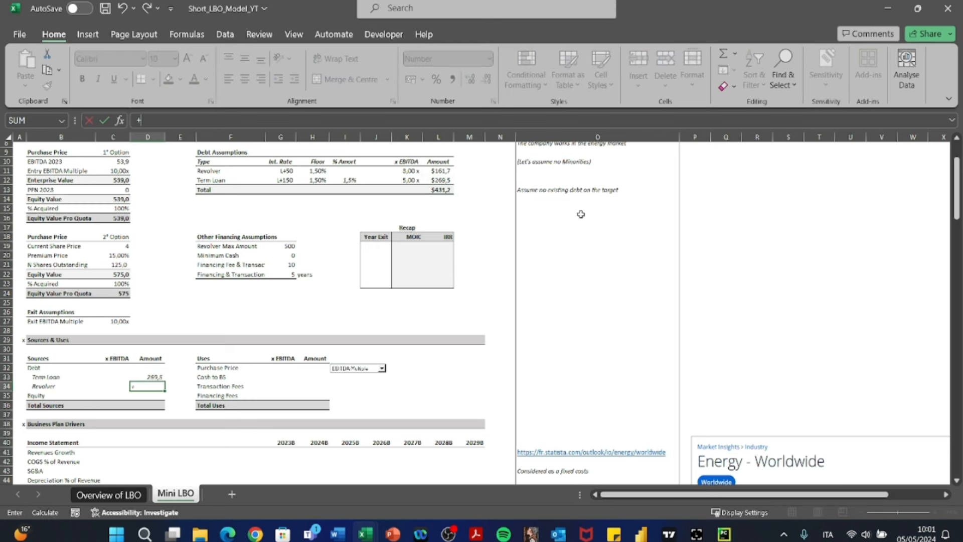
pyautogui.hotkey('ctrl', 'Up')
pyautogui.hotkey('ctrl', 'Up')
pyautogui.hotkey('ctrl', 'Up')
pyautogui.press('Right')
pyautogui.press('Down')
pyautogui.press('Down')
pyautogui.press('Down')
pyautogui.press('Down')
pyautogui.press('Down')
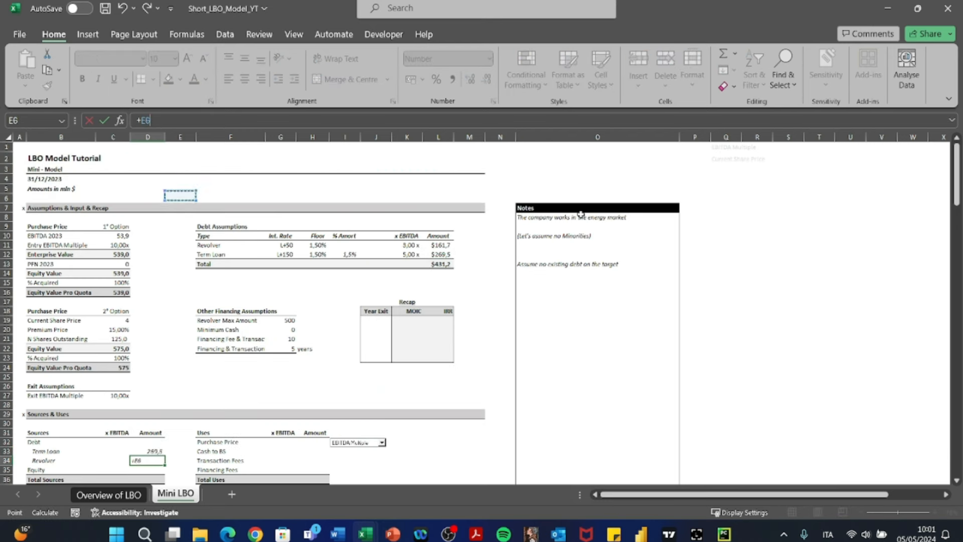
pyautogui.press('Down')
pyautogui.press('Down')
pyautogui.press('Down')
pyautogui.press('Right')
pyautogui.press('Right')
pyautogui.press('Down')
pyautogui.press('Right')
pyautogui.press('Right')
# - Calculate the Debt amount in D32 as the sum of the Term Loan and Revolver amounts, D33:D34
pyautogui.press('Right')
pyautogui.press('Right')
pyautogui.press('Down')
pyautogui.press('Return')
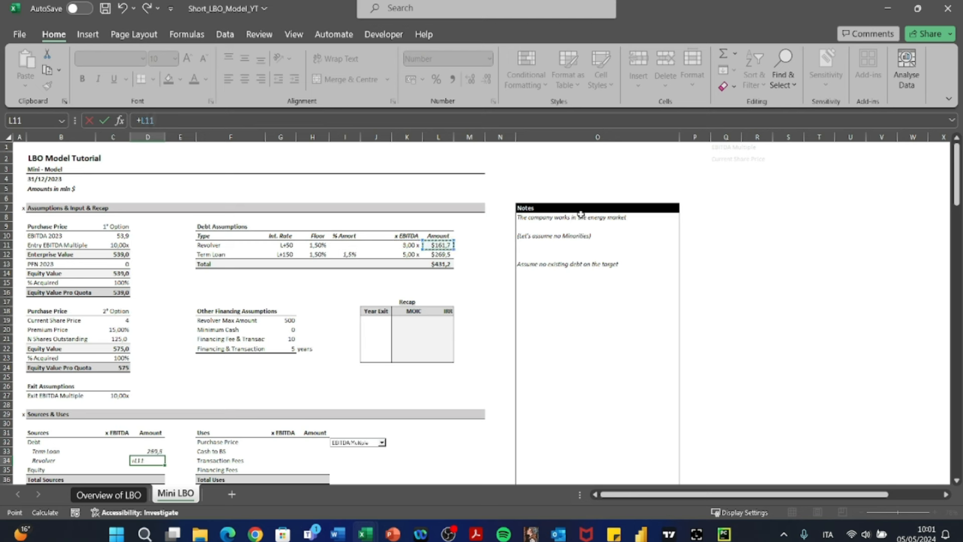
pyautogui.press('Up')
pyautogui.press('Up')
pyautogui.press('Left')
pyautogui.press('Left')
pyautogui.press('Right')
pyautogui.press('Right')
pyautogui.press('Up')
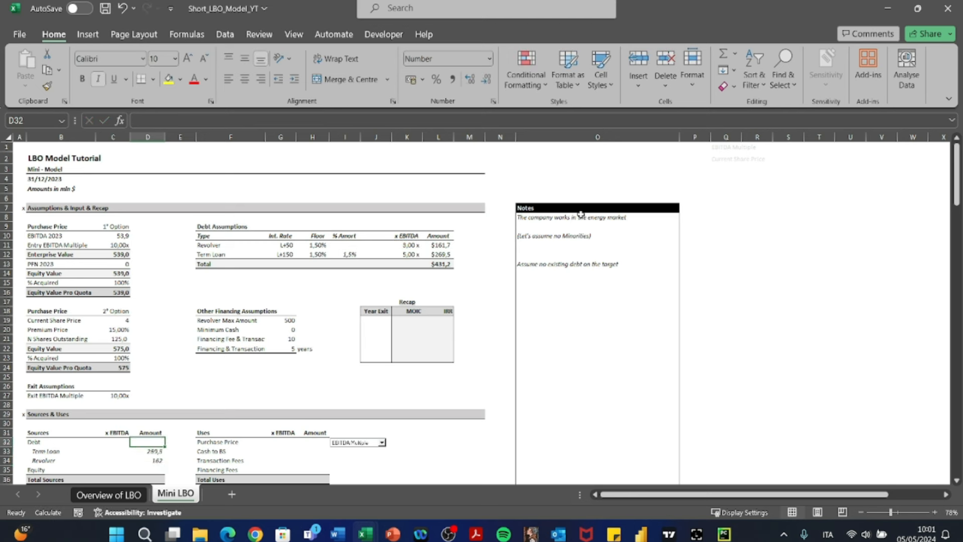
pyautogui.write('+SUM(')
pyautogui.press('Down')
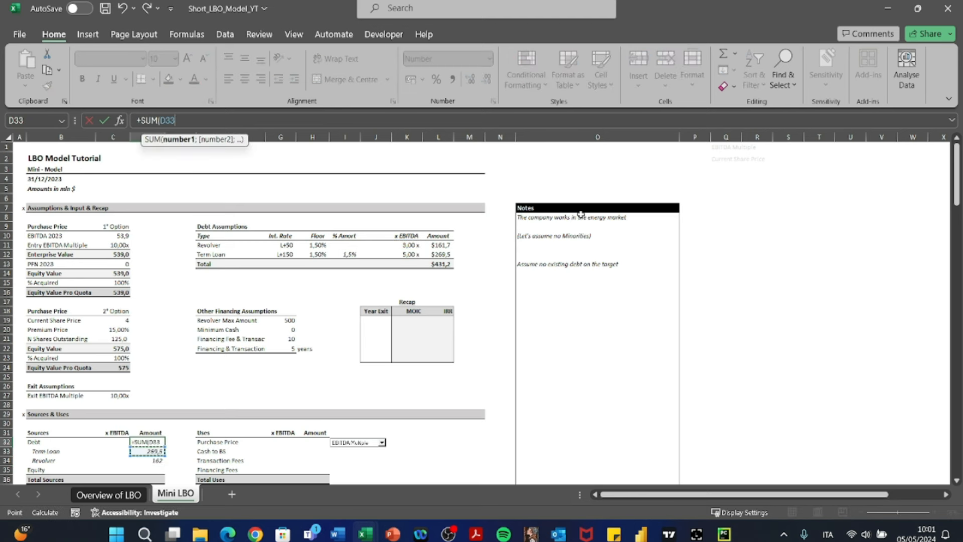
pyautogui.hotkey('shift', 'Down')
pyautogui.press('Return')
# - Calculate the Debt x EBITDA multiple in C32 by dividing D32 by the 2023 EBITDA in C10
pyautogui.press('Left')
pyautogui.press('Left')
pyautogui.press('Down')
pyautogui.press('Down')
pyautogui.press('Down')
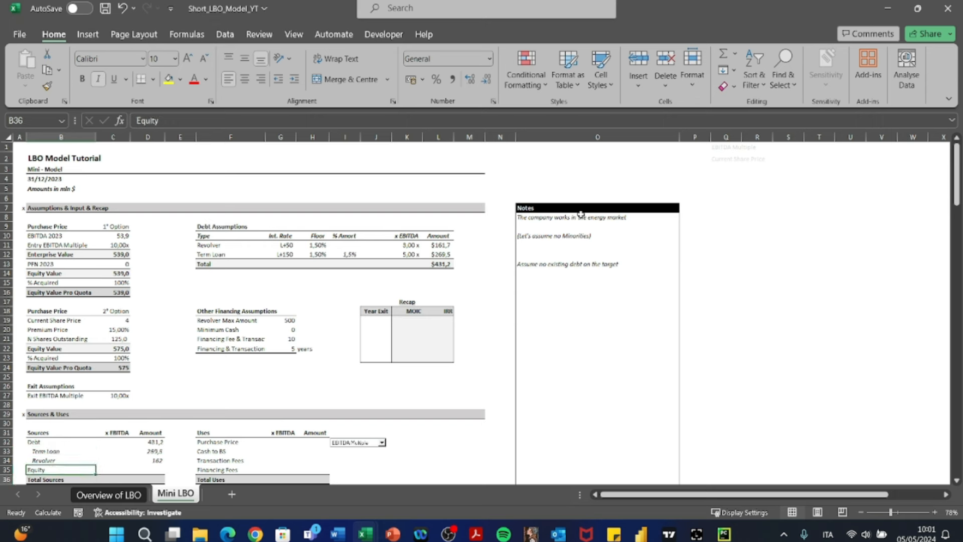
pyautogui.press('Right')
pyautogui.press('Up')
pyautogui.press('Up')
pyautogui.press('Up')
pyautogui.press('Up')
pyautogui.write('+')
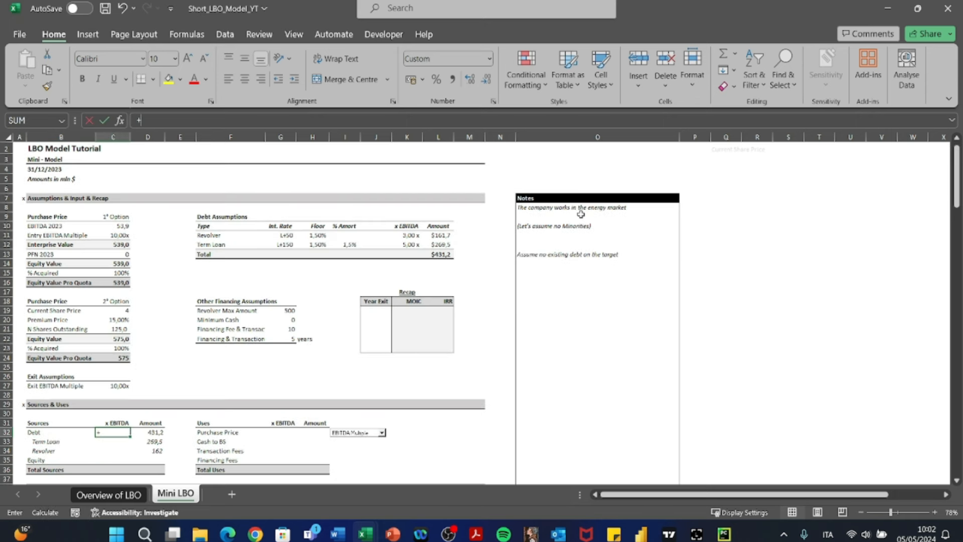
pyautogui.press('Right')
pyautogui.write('/')
pyautogui.press('Left')
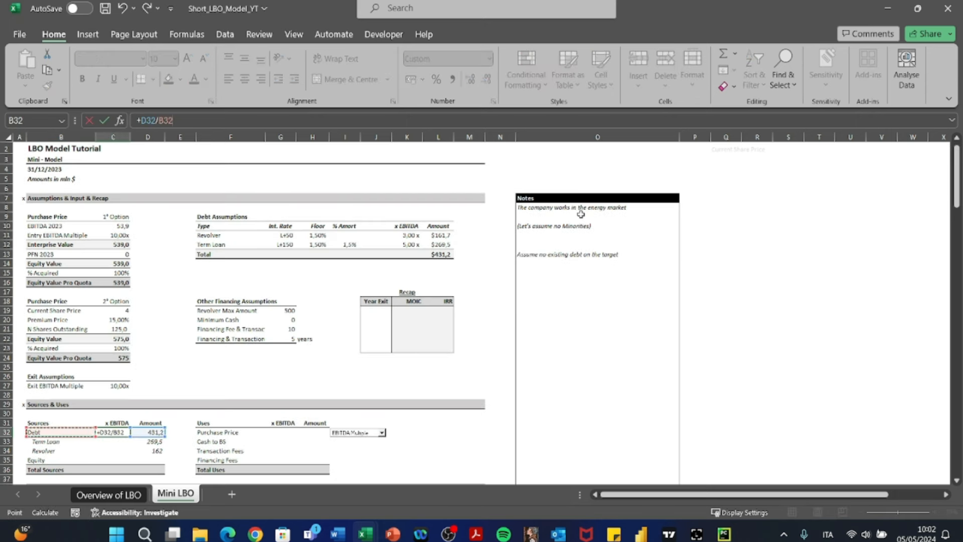
pyautogui.press('Right')
pyautogui.press('Up')
pyautogui.press('Up')
pyautogui.press('Up')
pyautogui.press('Up')
pyautogui.press('Up')
pyautogui.press('Up')
pyautogui.press('Up')
pyautogui.press('Up')
pyautogui.press('Up')
pyautogui.press('Up')
pyautogui.press('Up')
pyautogui.press('Up')
pyautogui.press('Up')
pyautogui.press('Up')
pyautogui.press('Up')
pyautogui.press('Up')
pyautogui.press('Up')
pyautogui.press('Up')
pyautogui.press('Up')
pyautogui.press('Up')
pyautogui.press('Up')
pyautogui.press('Up')
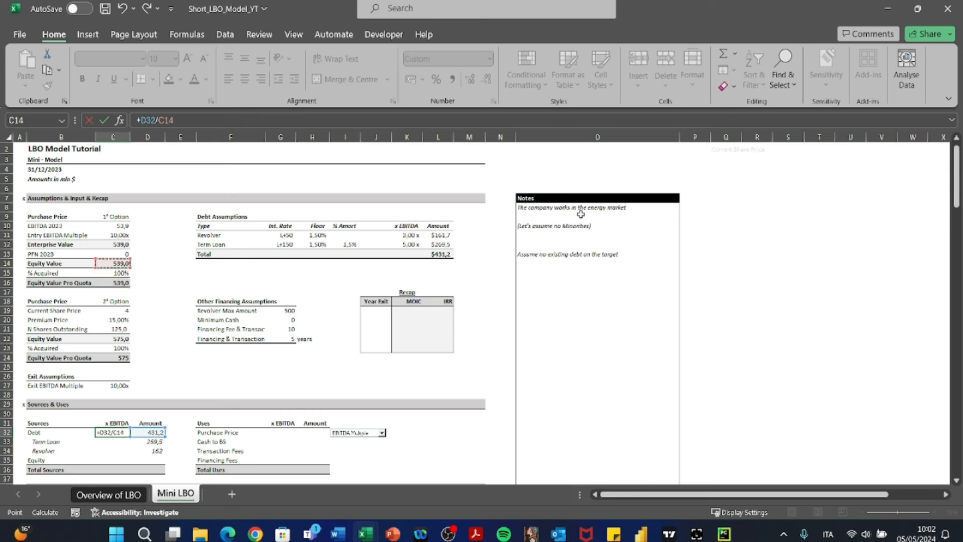
pyautogui.press('Return')
pyautogui.press('Up')
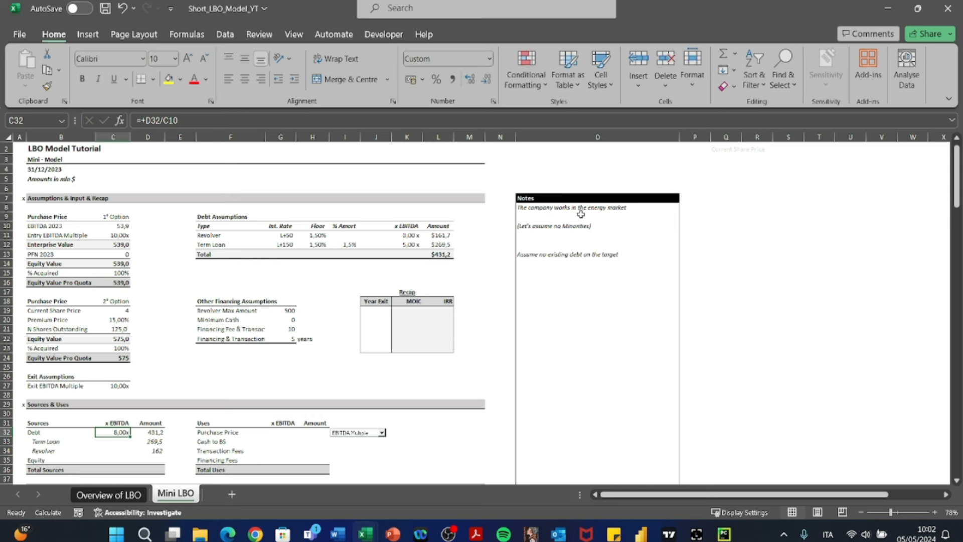
# - Enter the formula +D33+C10 in C33 for the Term Loan's x EBITDA multiple
pyautogui.press('Down')
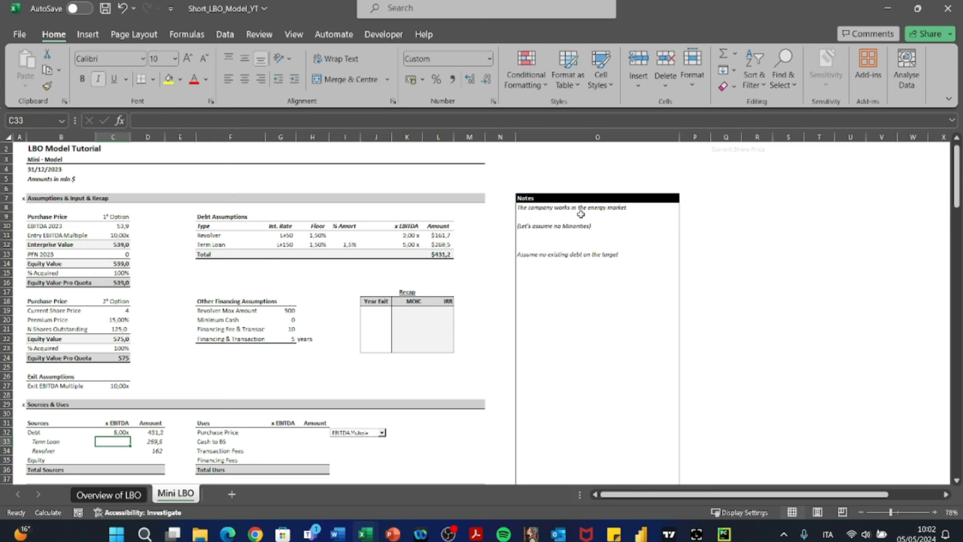
pyautogui.write('+')
pyautogui.press('Right')
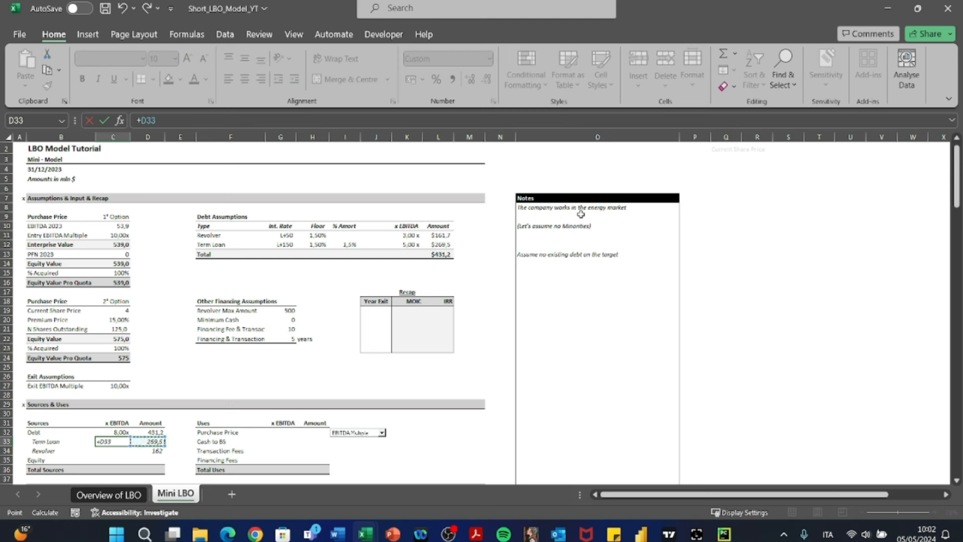
pyautogui.write('+')
pyautogui.press('Left')
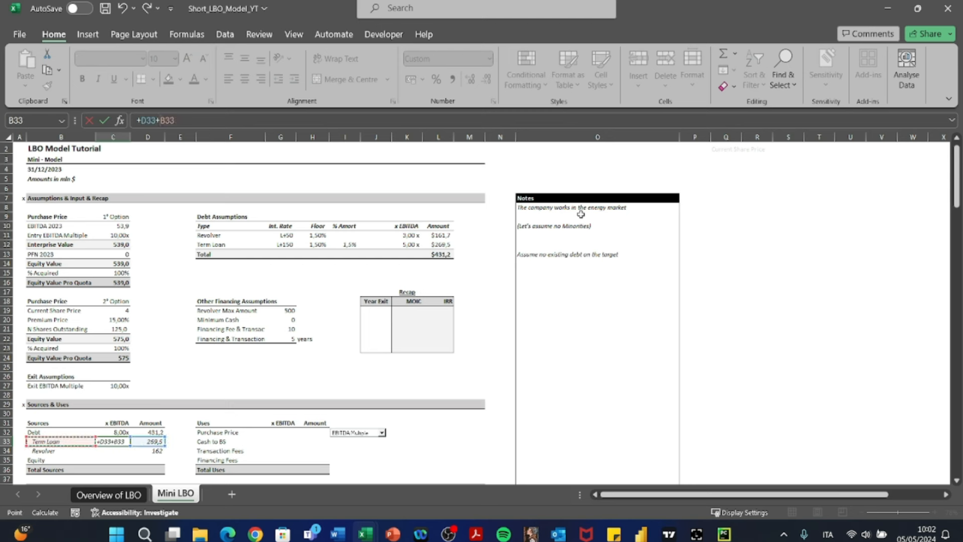
pyautogui.press('Up')
pyautogui.press('Up')
pyautogui.press('Up')
pyautogui.press('Up')
pyautogui.press('Up')
pyautogui.press('Up')
pyautogui.press('Up')
pyautogui.press('Up')
pyautogui.press('Up')
pyautogui.press('Up')
pyautogui.press('Up')
pyautogui.press('Up')
pyautogui.press('Up')
pyautogui.press('Up')
pyautogui.press('Up')
pyautogui.press('Up')
pyautogui.press('Up')
pyautogui.press('Up')
pyautogui.press('Up')
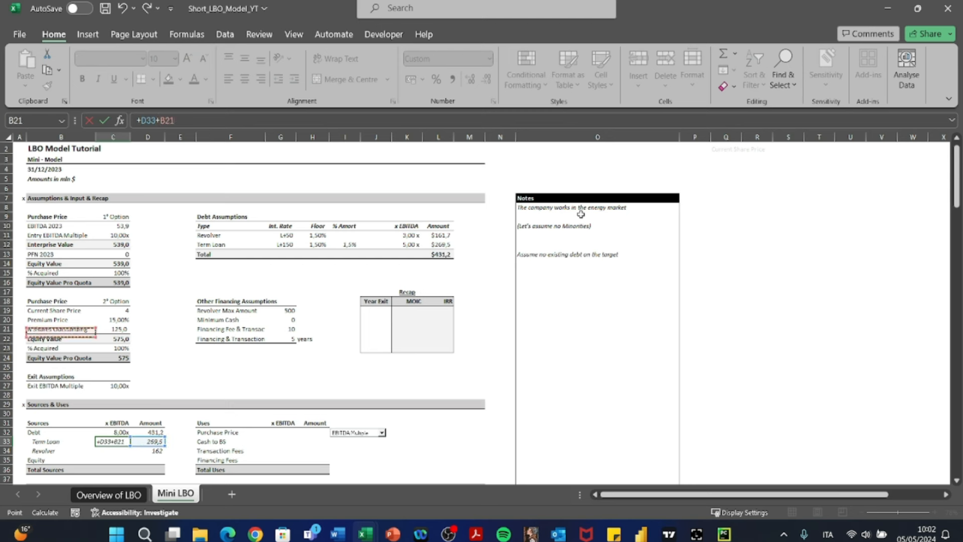
pyautogui.press('Right')
# - Correct the Term Loan multiple in C33 so that it divides D33 by C10
pyautogui.press('Up')
pyautogui.press('Up')
pyautogui.press('Up')
pyautogui.press('Return')
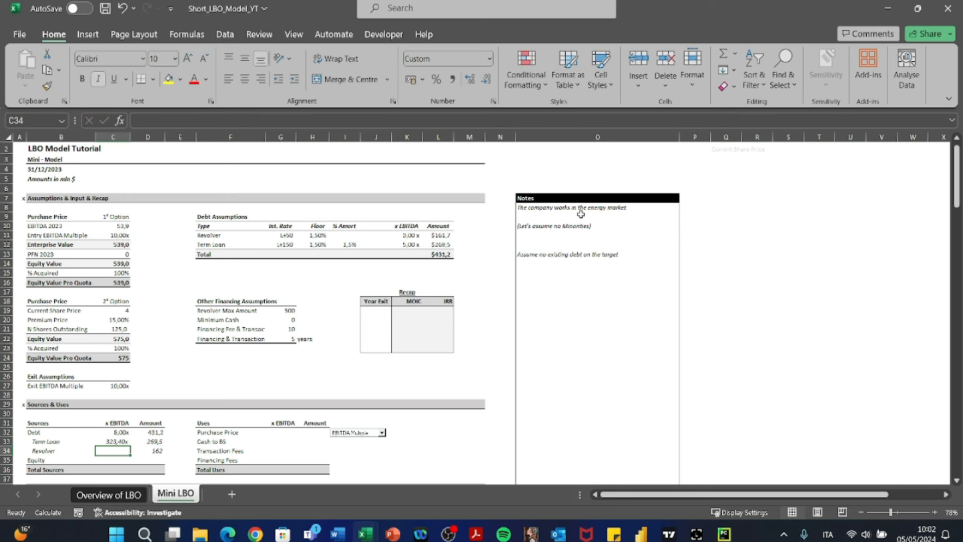
pyautogui.press('Up')
pyautogui.press('F2')
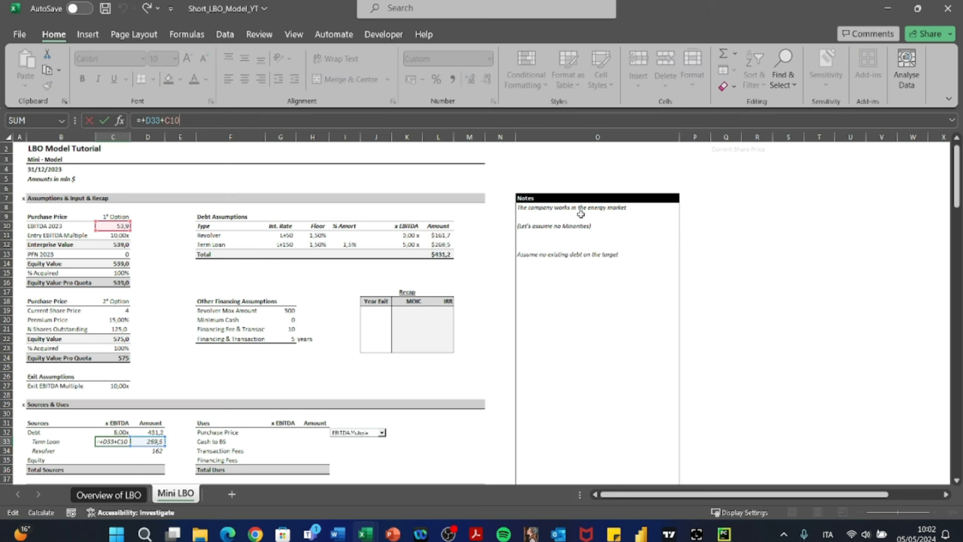
pyautogui.press('Left')
pyautogui.press('Left')
pyautogui.press('Left')
pyautogui.press('BackSpace')
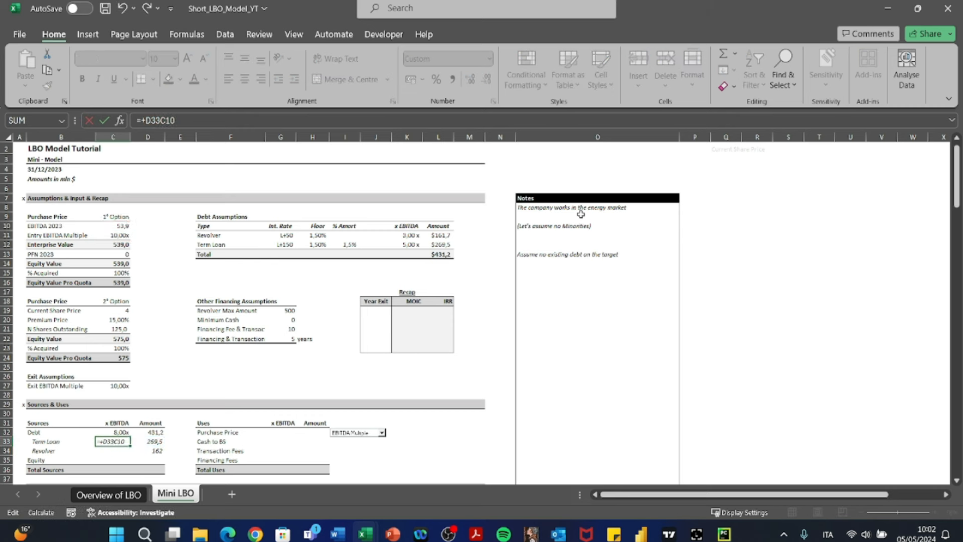
pyautogui.write('/')
pyautogui.press('Return')
# - Lock the EBITDA reference in C33 as $C$10 and copy the formula to the Revolver and Equity multiples in C34 and C35
pyautogui.press('Up')
pyautogui.press('F2')
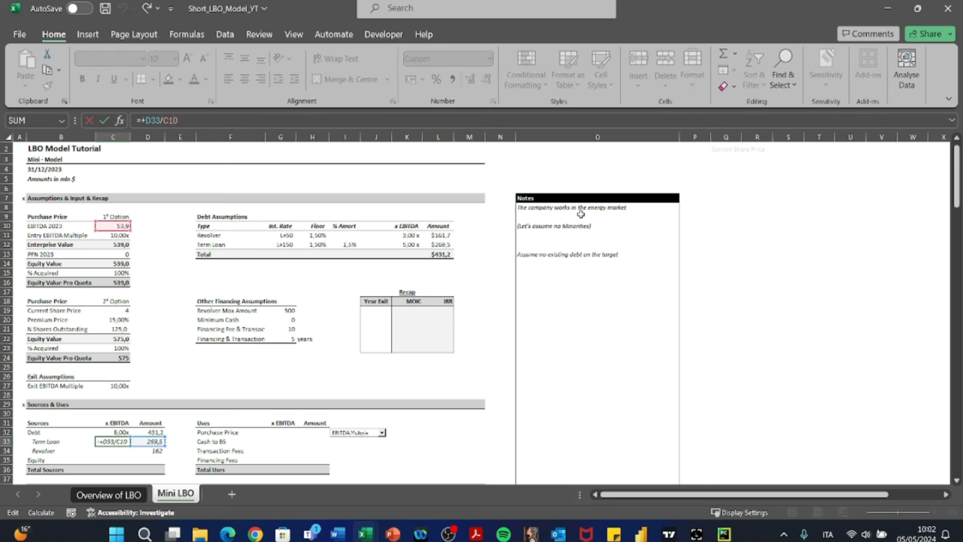
pyautogui.press('Escape')
pyautogui.hotkey('ctrl', 'c')
pyautogui.press('Down')
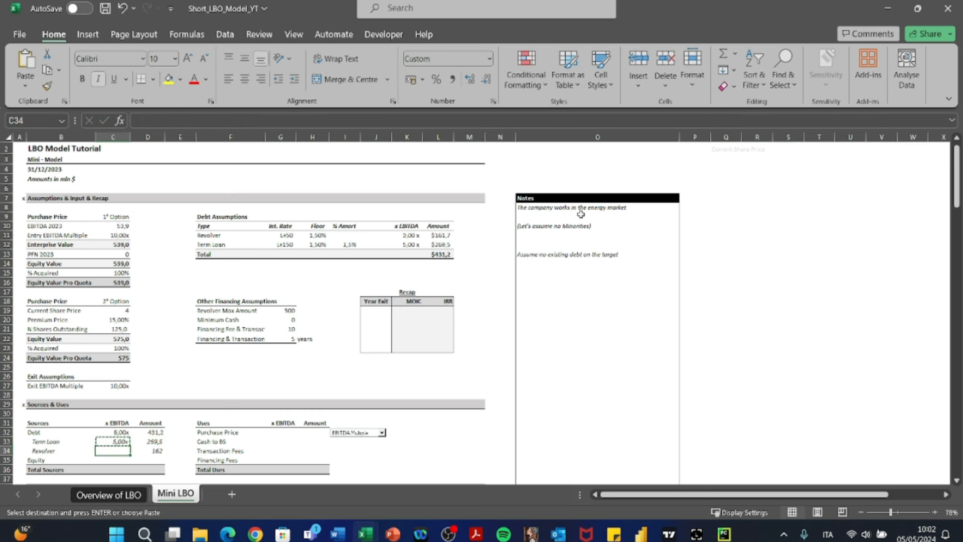
pyautogui.hotkey('ctrl', 'v')
pyautogui.press('Down')
pyautogui.press('Return')
pyautogui.press('F2')
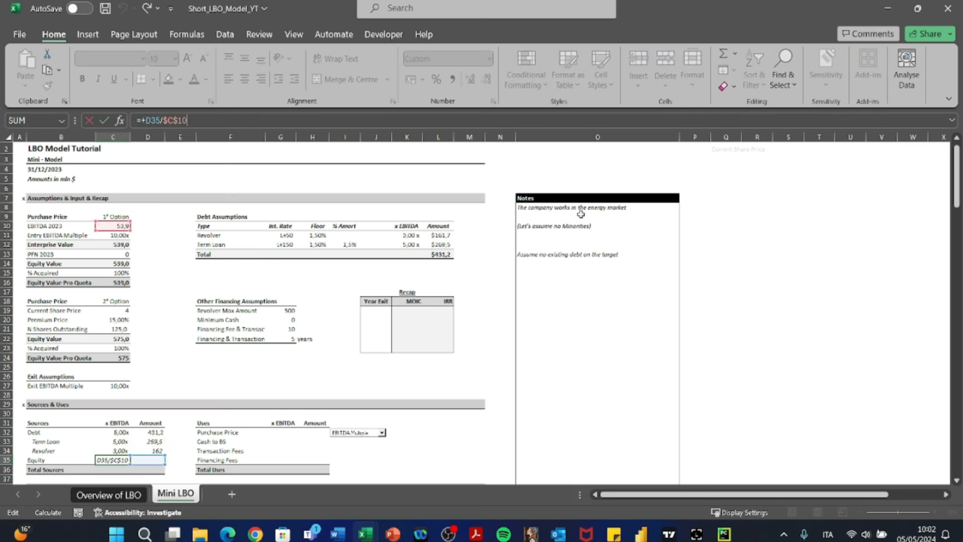
pyautogui.press('Escape')
# - Calculate the Total Sources amount in D36 with a SUM of D32:D35
pyautogui.press('Right')
pyautogui.press('Down')
pyautogui.write('+SUM(')
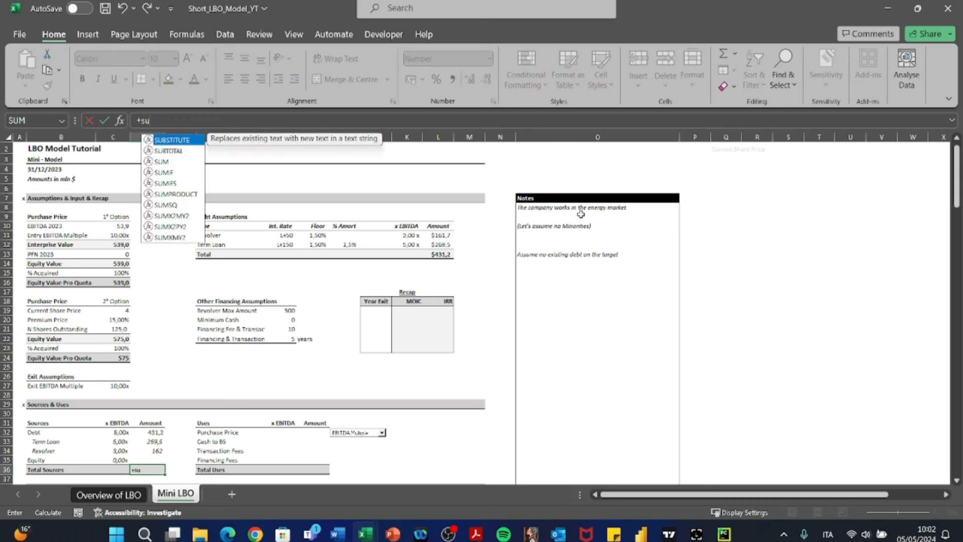
pyautogui.press('Up')
pyautogui.hotkey('shift', 'Up')
pyautogui.hotkey('shift', 'Up')
pyautogui.press('Return')
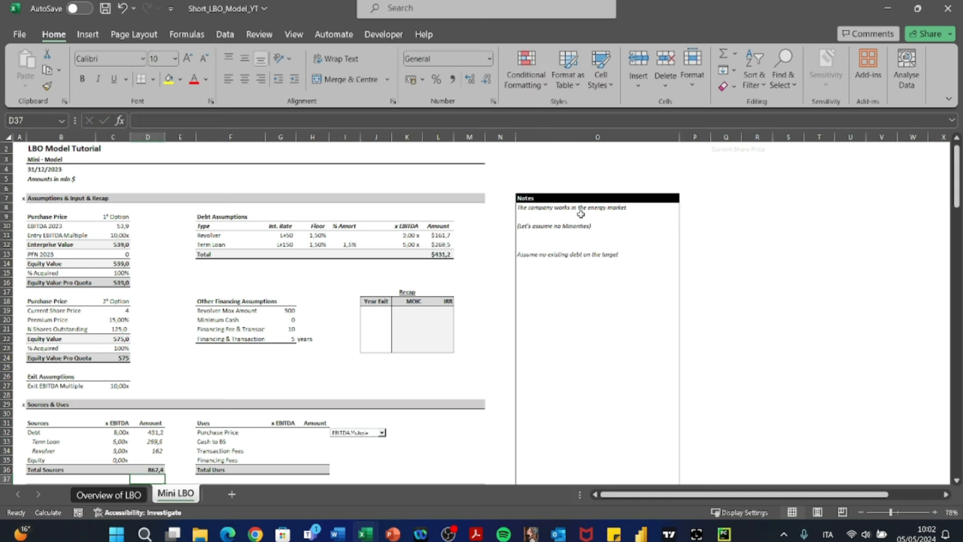
# - Examine the Equity line of the Sources table and the Financing Fees line of the Uses table in row 35
pyautogui.press('Up')
pyautogui.press('Up')
pyautogui.press('Left')
pyautogui.press('Left')
pyautogui.hotkey('shift', 'space')
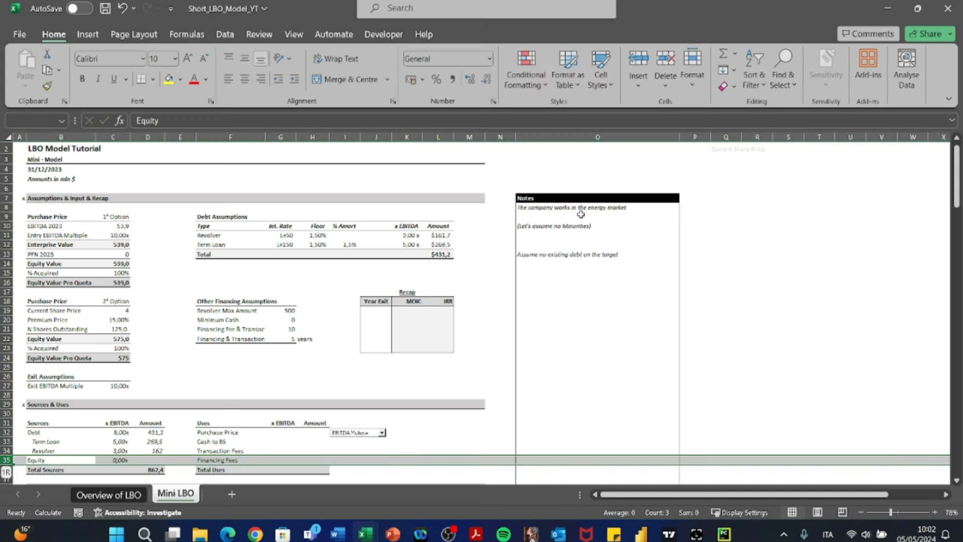
pyautogui.scroll(-3, 407, 307)
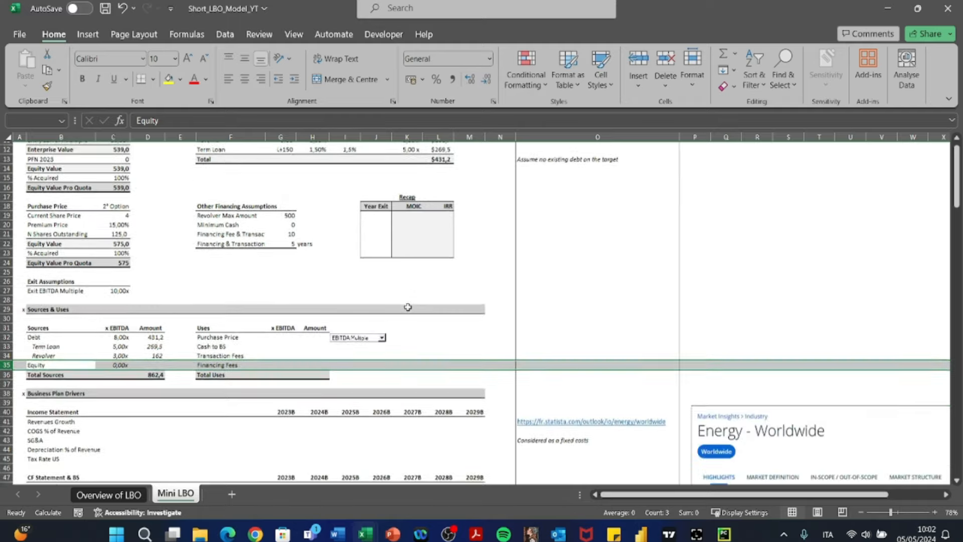
pyautogui.moveTo(50, 360); pyautogui.dragTo(159, 361)
pyautogui.click(153, 361)
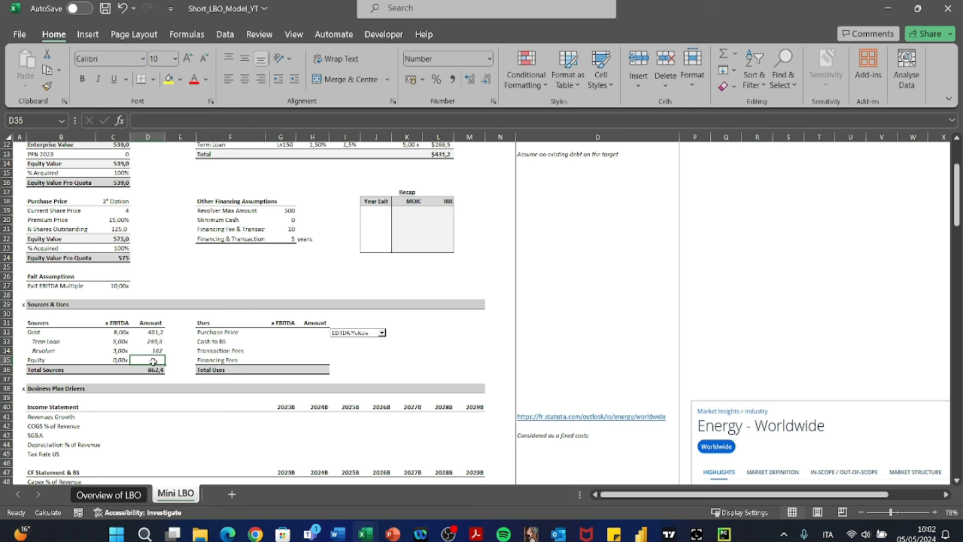
pyautogui.press('Left')
pyautogui.press('Right')
pyautogui.press('Right')
pyautogui.press('Right')
pyautogui.press('Right')
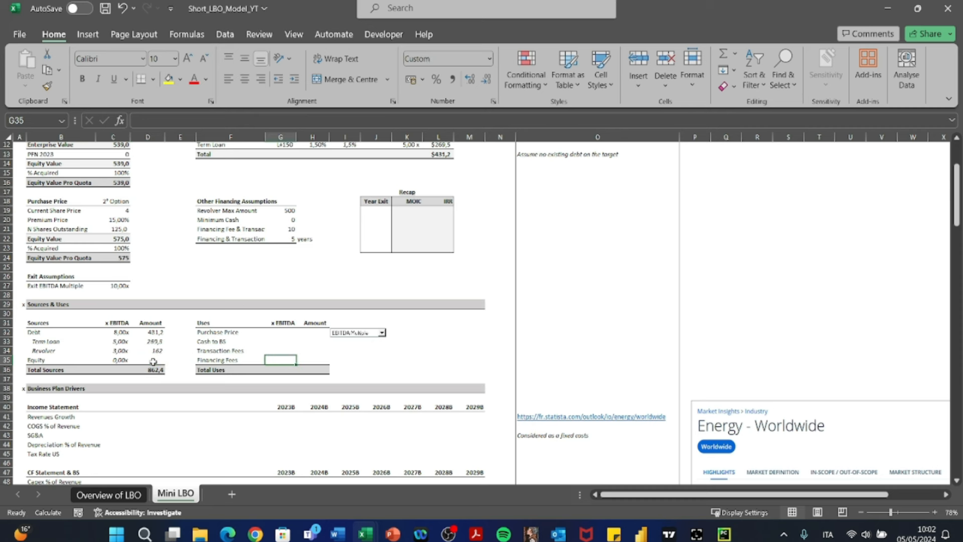
# - Calculate the Purchase Price multiple in G32 as H32 divided by the EBITDA, with the reference locked as $C$10
pyautogui.press('Up')
pyautogui.press('Up')
pyautogui.press('Right')
pyautogui.press('Up')
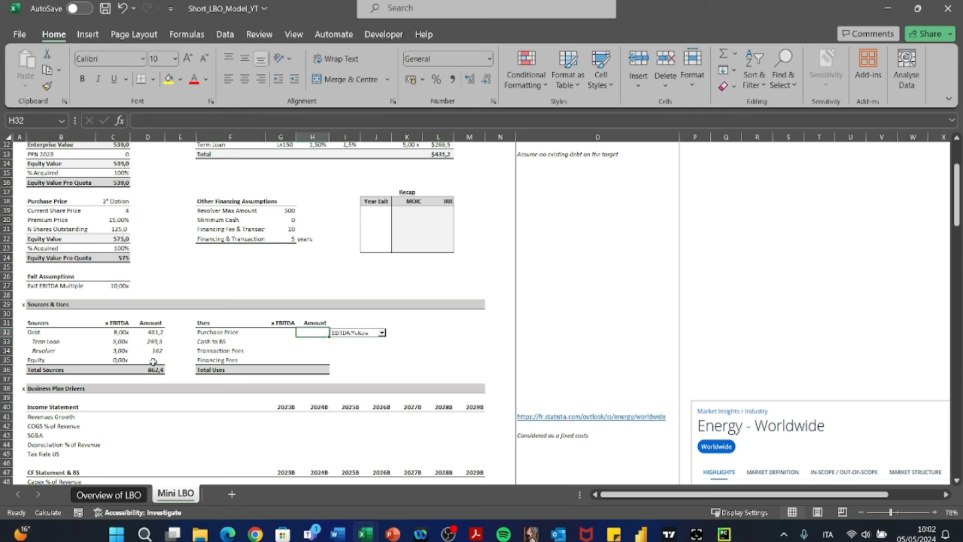
pyautogui.press('Left')
pyautogui.press('Right')
pyautogui.press('Left')
pyautogui.write('+')
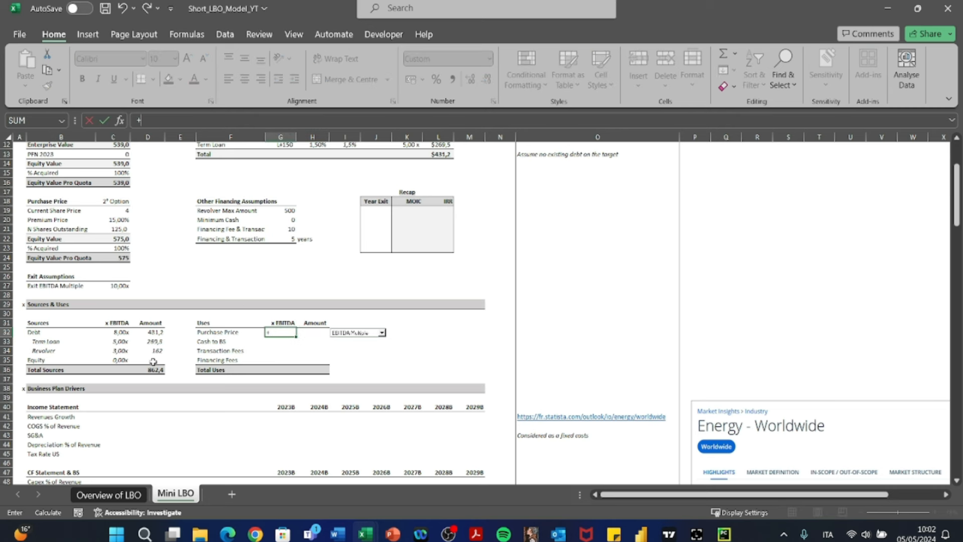
pyautogui.press('Right')
pyautogui.write('&')
pyautogui.write('/')
pyautogui.press('Left')
pyautogui.press('Left')
pyautogui.press('Left')
pyautogui.press('Left')
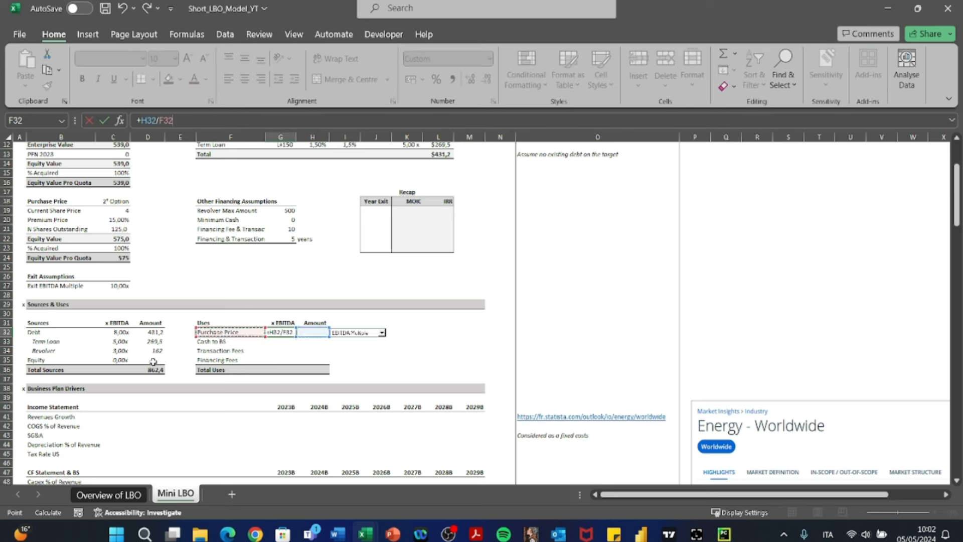
pyautogui.press('Up')
pyautogui.press('Up')
pyautogui.press('Up')
pyautogui.press('Up')
pyautogui.press('Up')
pyautogui.press('Up')
pyautogui.press('Up')
pyautogui.press('Up')
pyautogui.press('Up')
pyautogui.press('Up')
pyautogui.press('Up')
pyautogui.press('Up')
pyautogui.press('Up')
pyautogui.press('Up')
pyautogui.press('Up')
pyautogui.press('Up')
pyautogui.press('Up')
pyautogui.press('Up')
pyautogui.press('Up')
pyautogui.press('Up')
pyautogui.press('Up')
pyautogui.press('Up')
pyautogui.press('Up')
pyautogui.press('Up')
pyautogui.press('Up')
pyautogui.press('Up')
pyautogui.press('Up')
pyautogui.press('Up')
pyautogui.press('Up')
pyautogui.press('Up')
pyautogui.press('Up')
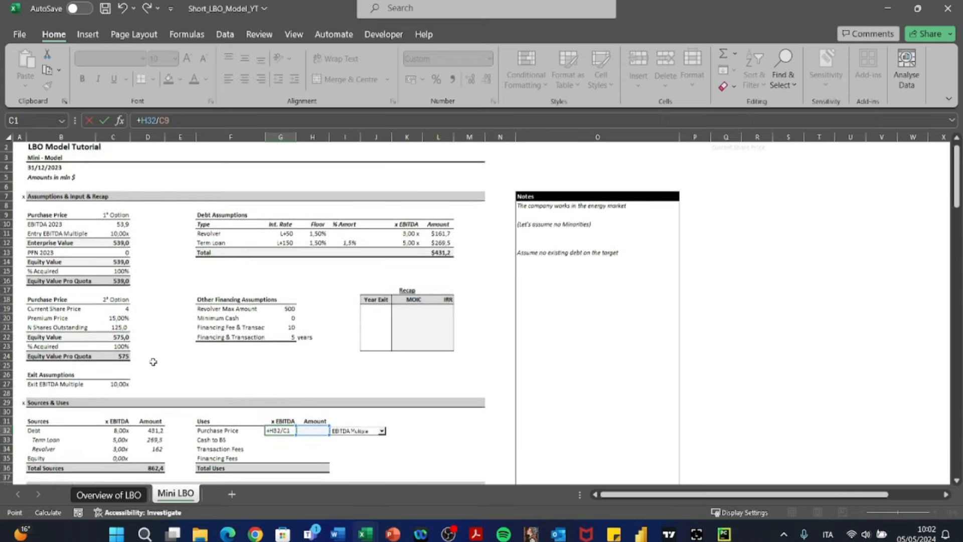
pyautogui.press('Down')
pyautogui.press('Down')
pyautogui.press('Down')
pyautogui.press('Down')
pyautogui.press('Down')
pyautogui.press('Down')
pyautogui.press('Down')
pyautogui.press('Down')
pyautogui.press('Down')
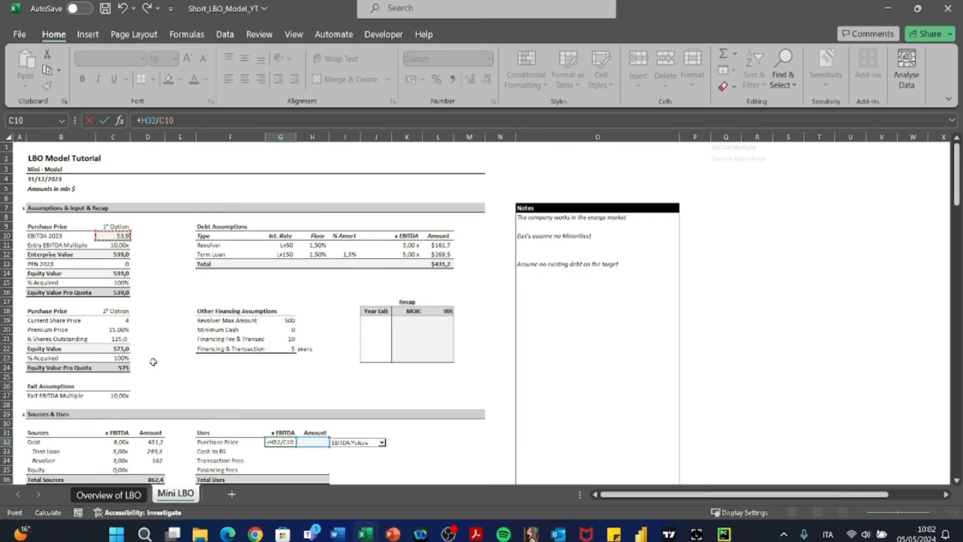
pyautogui.press('F4')
pyautogui.hotkey('ctrl', 'Return')
# - Copy the multiple formula from G32 to the Cash to BS, Transaction Fees and Financing Fees lines in G33:G35
pyautogui.hotkey('ctrl', 'c')
pyautogui.hotkey('shift', 'Down')
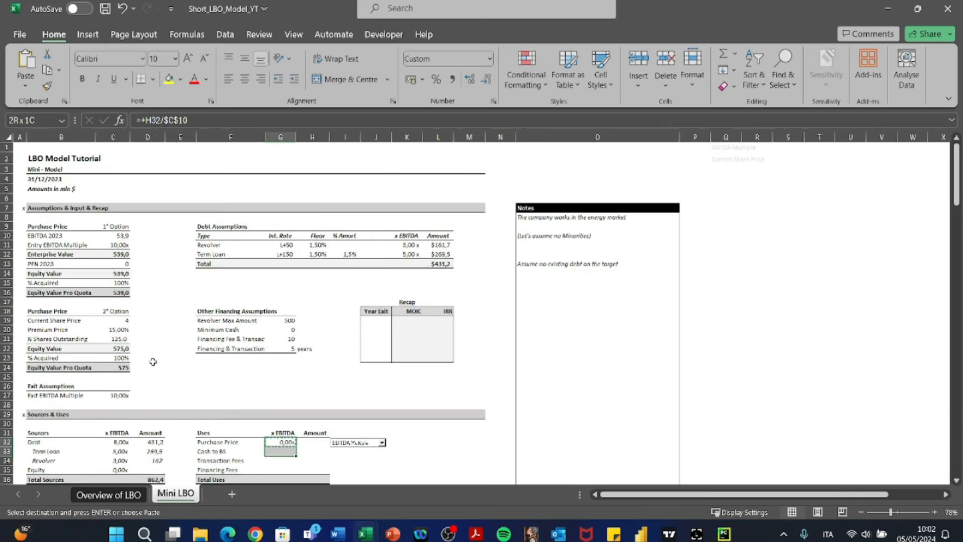
pyautogui.hotkey('shift', 'Down')
pyautogui.hotkey('shift', 'Down')
pyautogui.hotkey('ctrl', 'v')
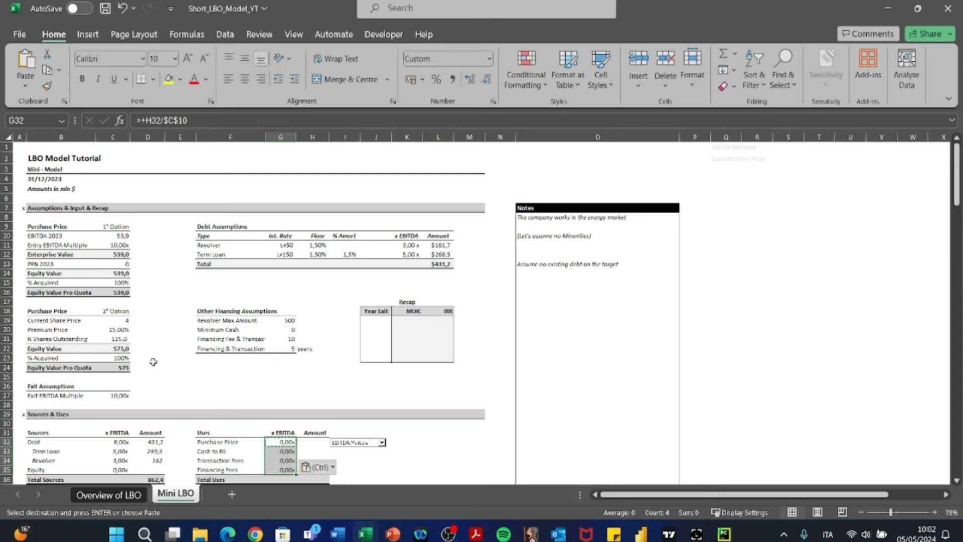
pyautogui.press('Escape')
# - Examine the Purchase Price line in row 32 and the valuation options offered by the drop-down beside its Amount cell
pyautogui.press('Down')
pyautogui.press('Down')
pyautogui.press('Down')
pyautogui.press('Down')
pyautogui.press('Down')
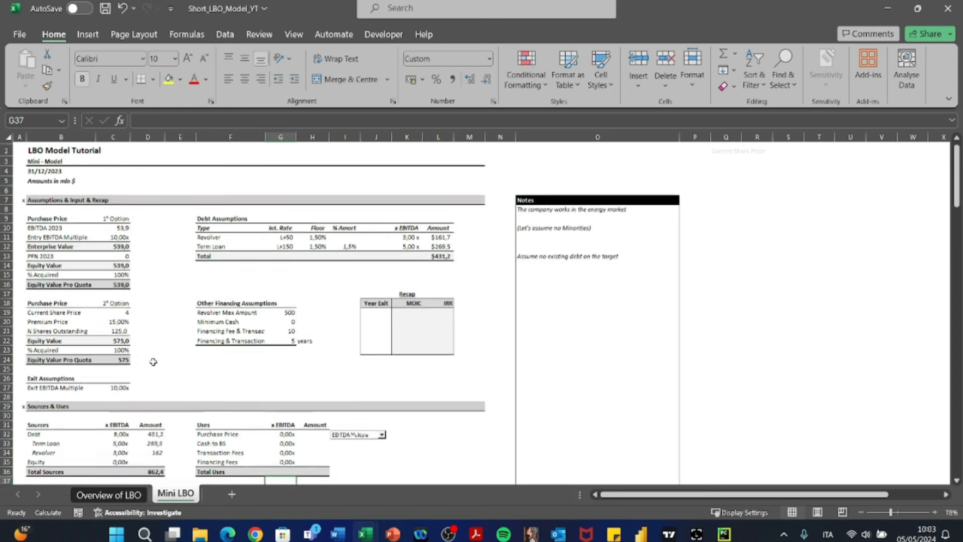
pyautogui.press('Up')
pyautogui.press('Right')
pyautogui.press('Up')
pyautogui.press('Up')
pyautogui.press('Up')
pyautogui.press('Up')
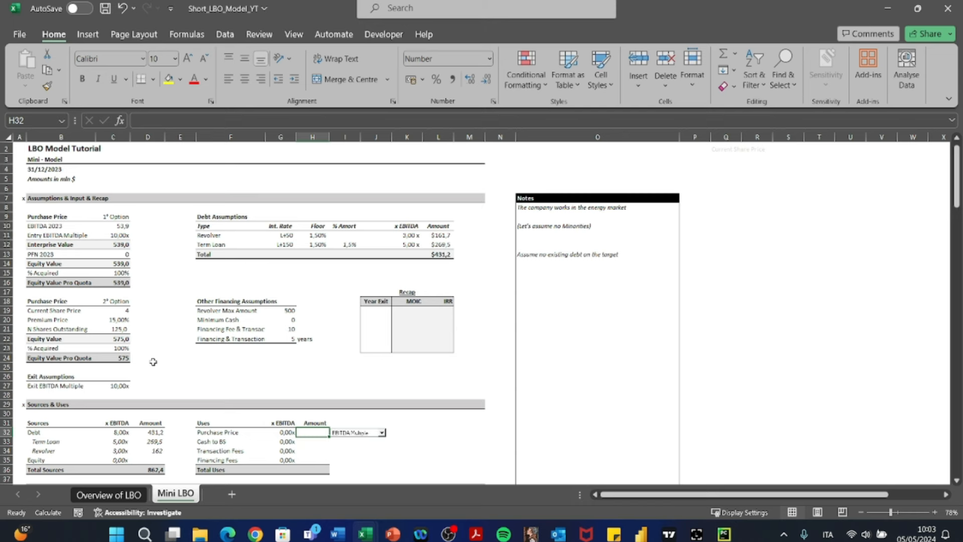
pyautogui.scroll(-2, 220, 373)
pyautogui.moveTo(212, 385); pyautogui.dragTo(296, 385)
pyautogui.click(303, 385)
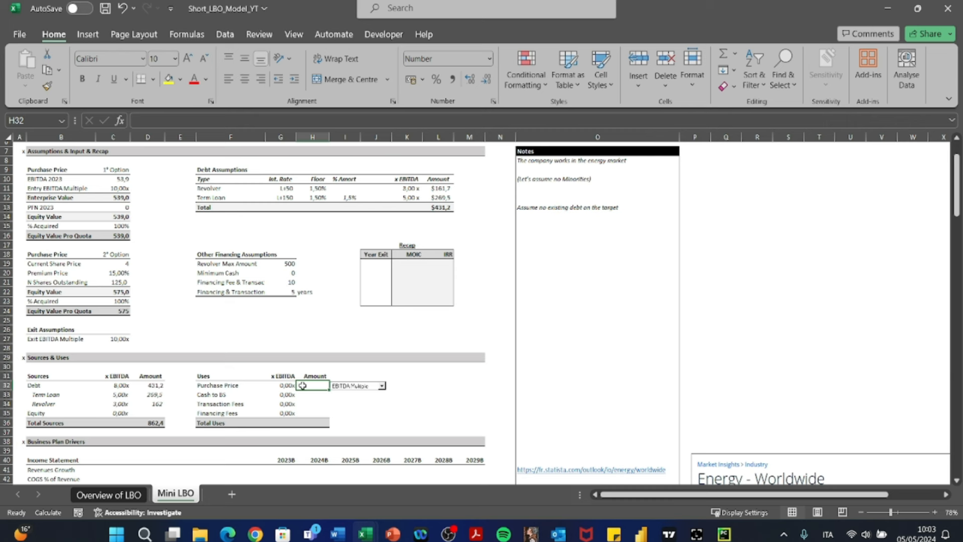
pyautogui.click(352, 386)
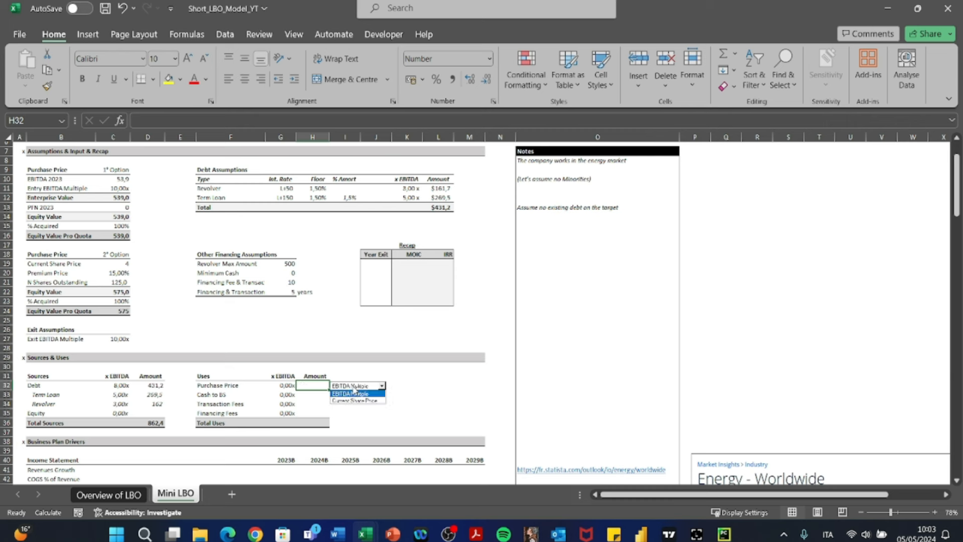
pyautogui.click(354, 392)
pyautogui.click(353, 387)
pyautogui.click(354, 393)
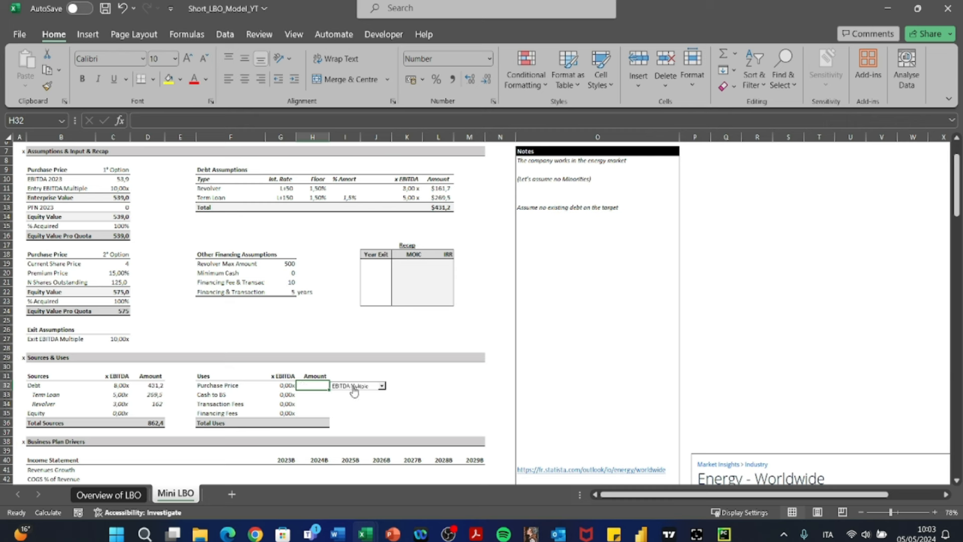
pyautogui.click(354, 387)
pyautogui.click(353, 389)
# - Remove the existing drop-down control beside the Purchase Price amount in row 32 by cutting it
pyautogui.rightClick(354, 390)
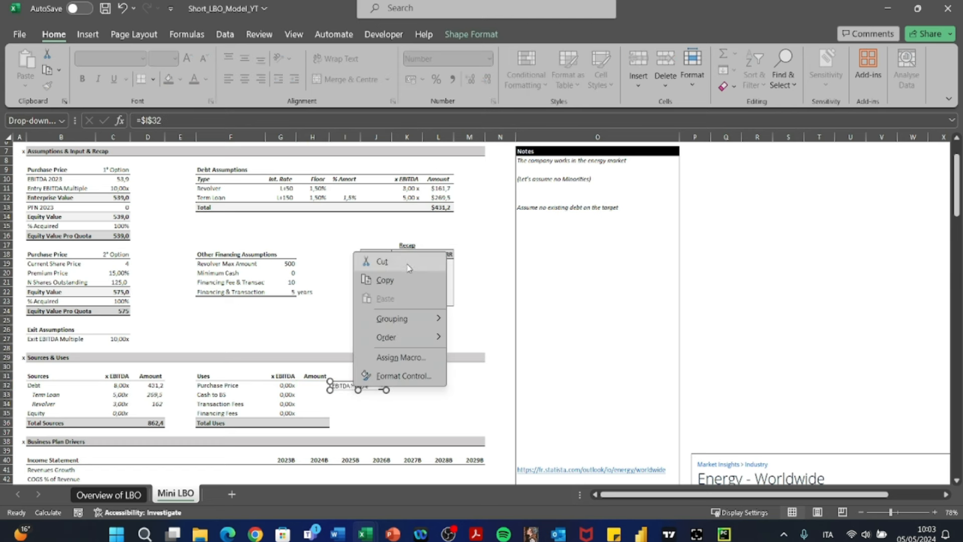
pyautogui.click(408, 268)
pyautogui.click(346, 384)
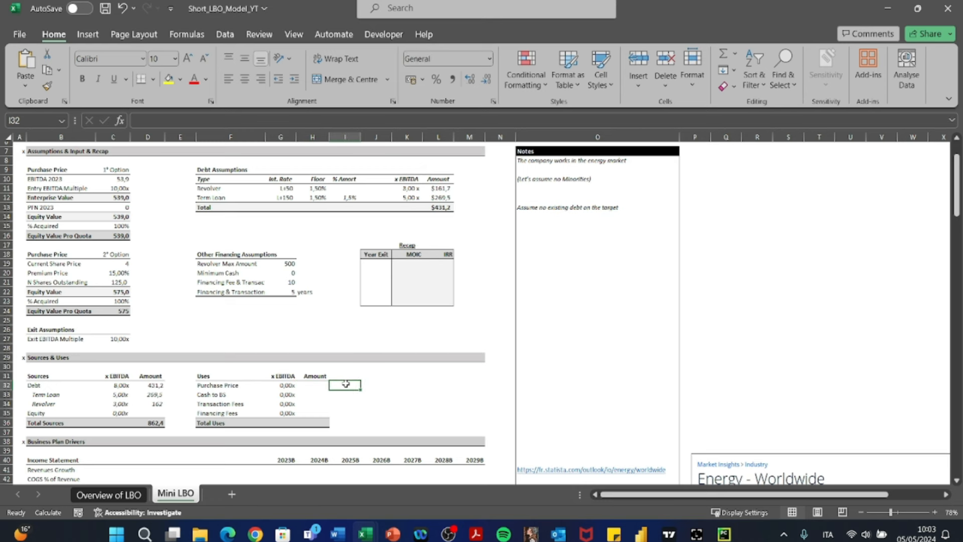
# - Compare the Purchase Price line in row 32 with the Equity Value Pro Quota of both purchase price options in C16 and C24
pyautogui.scroll(2, 311, 339)
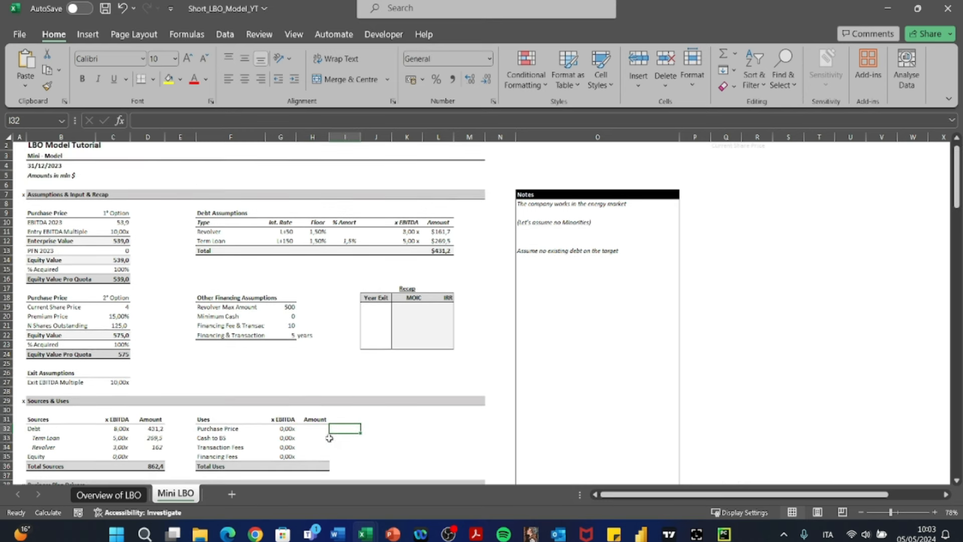
pyautogui.click(307, 430)
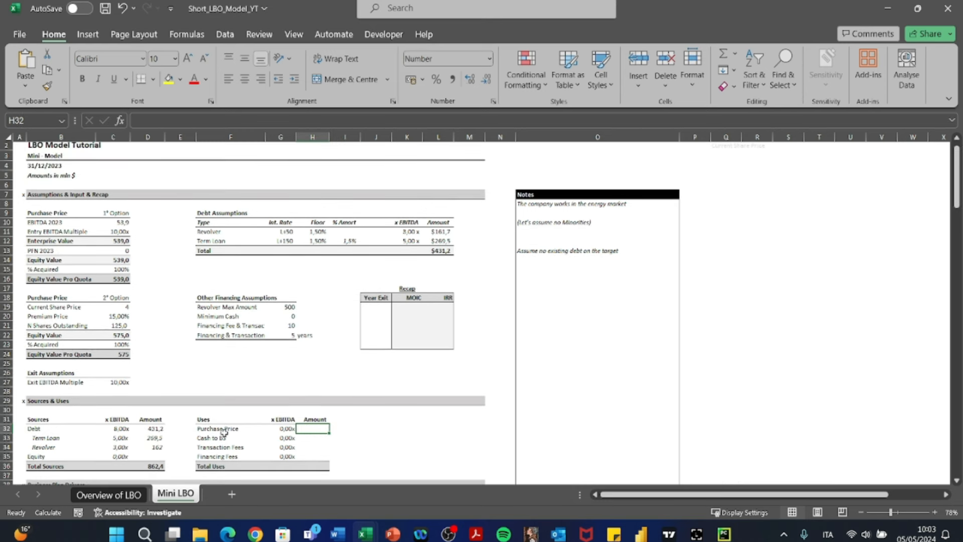
pyautogui.moveTo(224, 433); pyautogui.dragTo(304, 429)
pyautogui.click(304, 429)
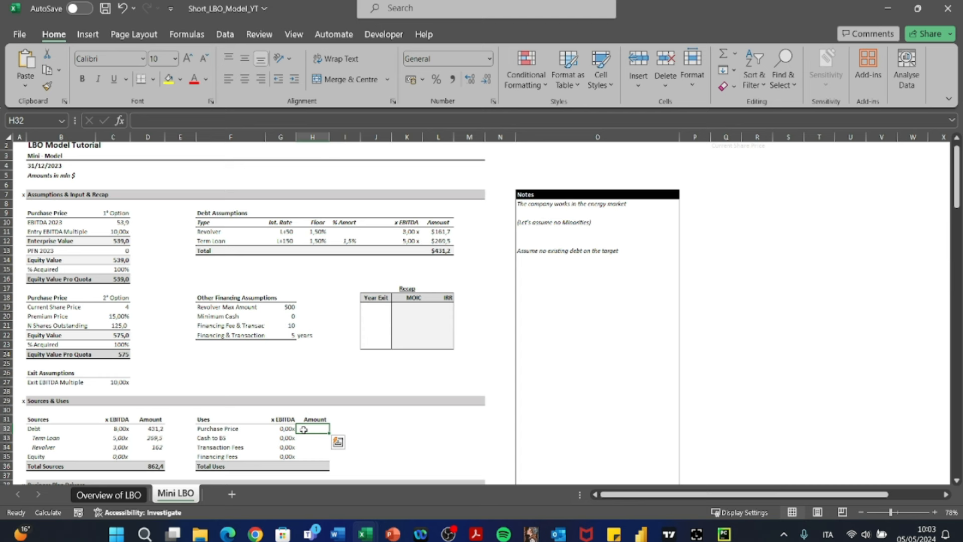
pyautogui.click(346, 427)
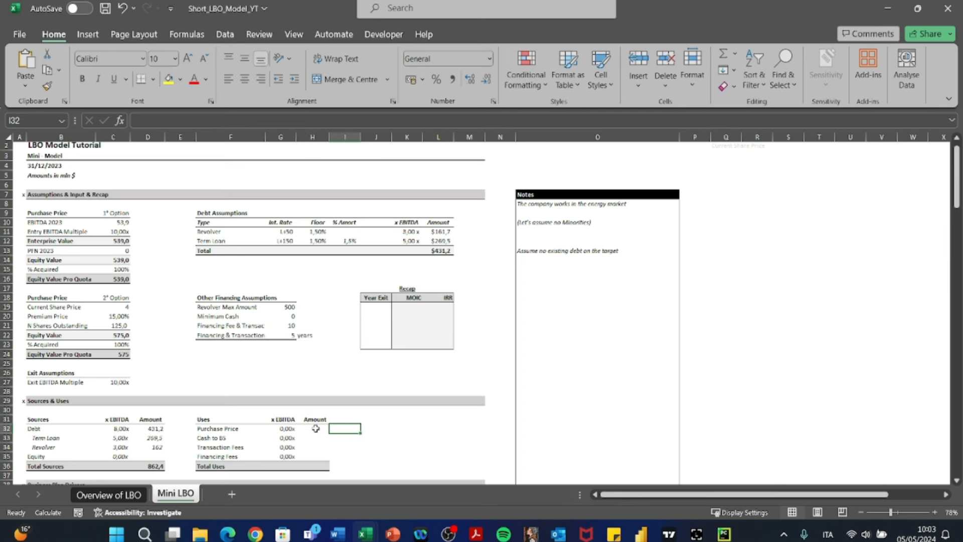
pyautogui.click(109, 280)
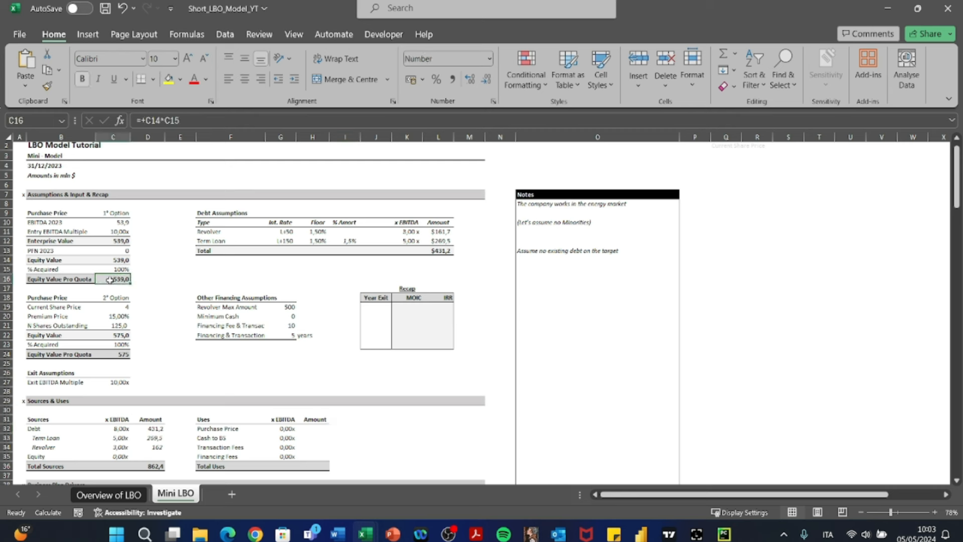
pyautogui.moveTo(33, 278); pyautogui.dragTo(109, 279)
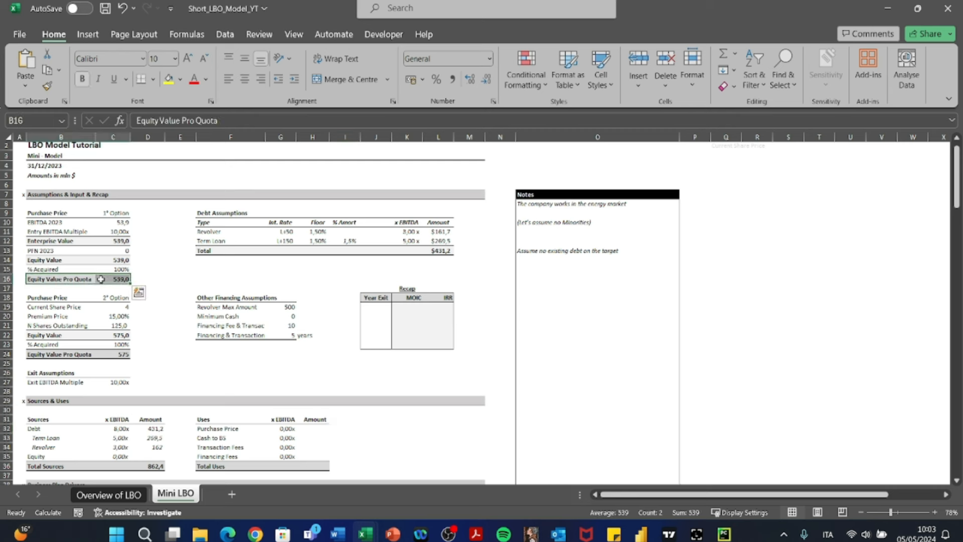
pyautogui.moveTo(42, 214); pyautogui.dragTo(111, 279)
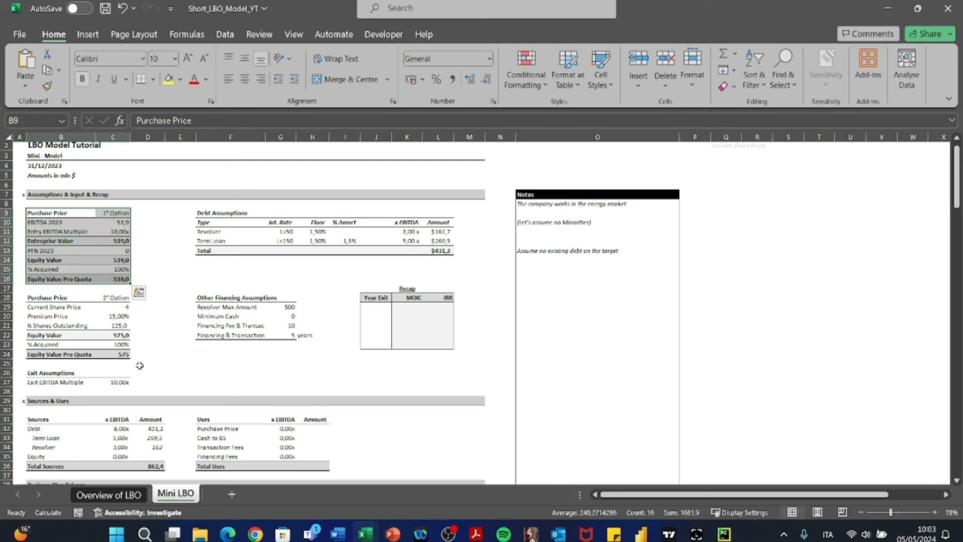
pyautogui.moveTo(122, 356)
pyautogui.mouseDown()
pyautogui.moveTo(66, 357)
pyautogui.moveTo(39, 305)
pyautogui.moveTo(120, 357)
pyautogui.mouseUp()
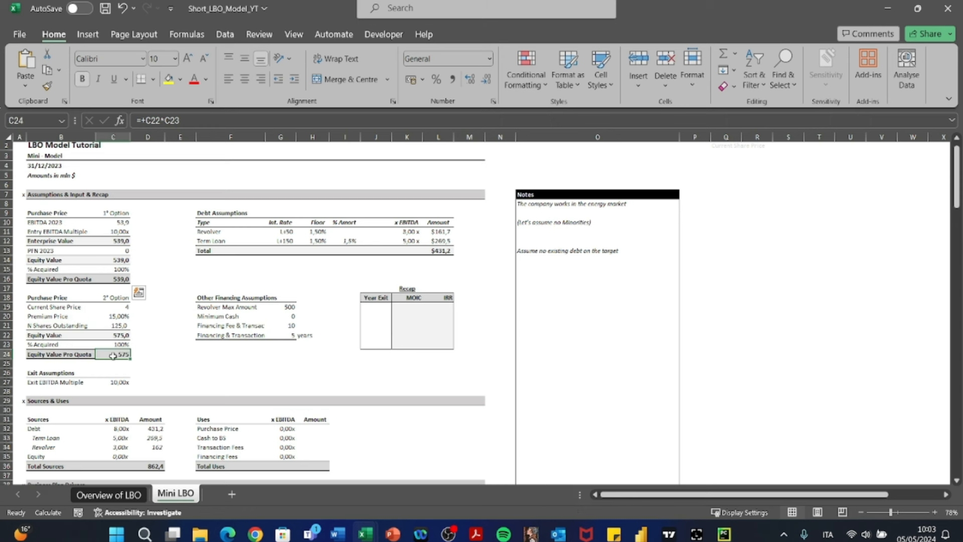
# - Insert a new combo box form control over I32, beside the Purchase Price amount
pyautogui.click(316, 430)
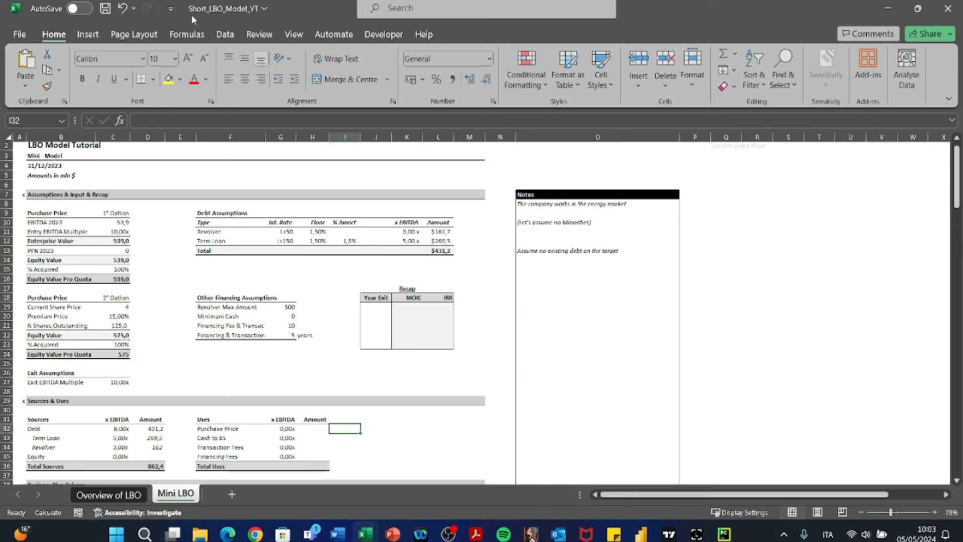
pyautogui.click(369, 35)
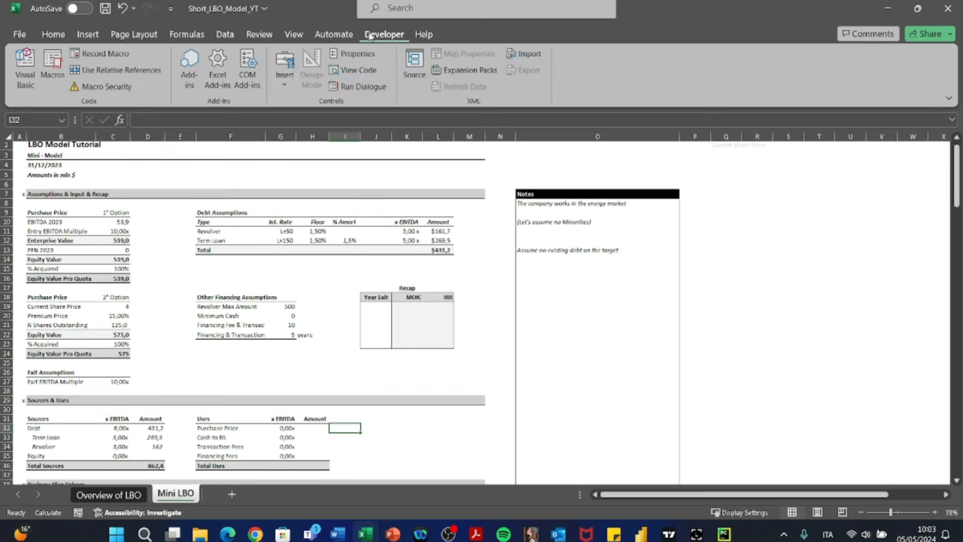
pyautogui.click(286, 70)
pyautogui.click(290, 122)
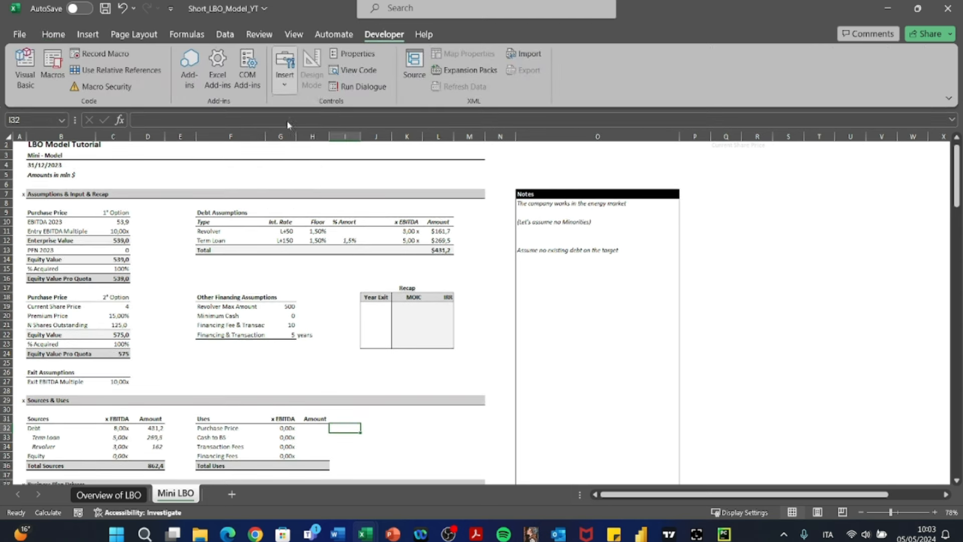
pyautogui.moveTo(330, 423); pyautogui.dragTo(377, 433)
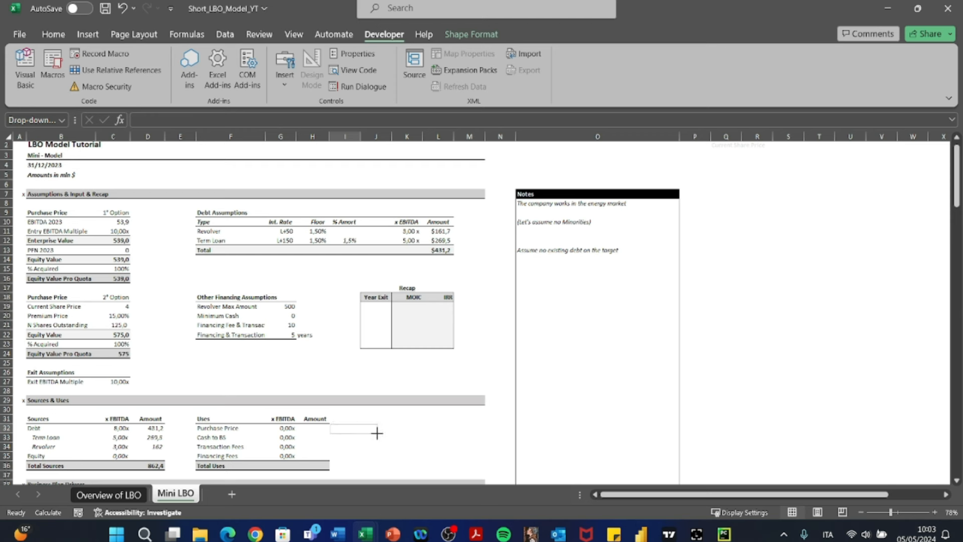
pyautogui.click(415, 430)
pyautogui.rightClick(346, 429)
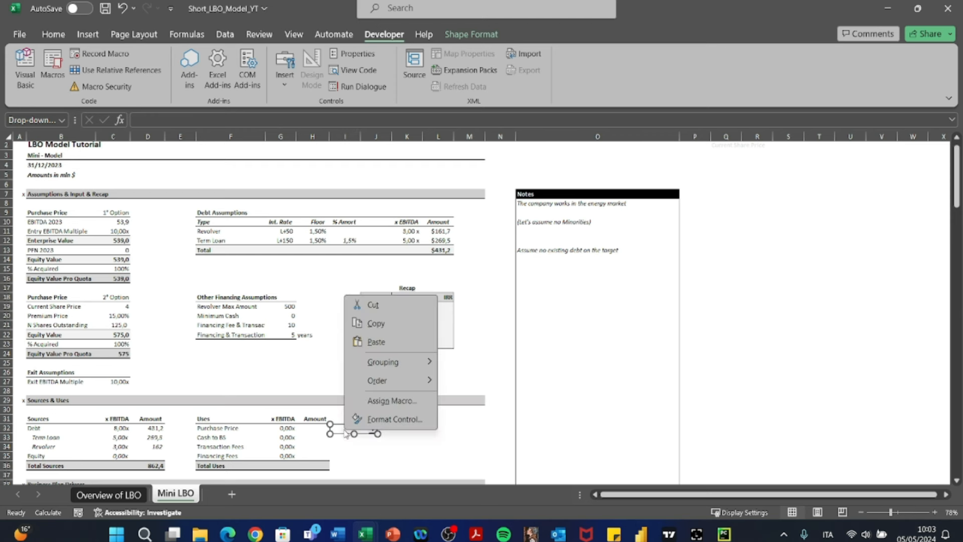
pyautogui.click(375, 420)
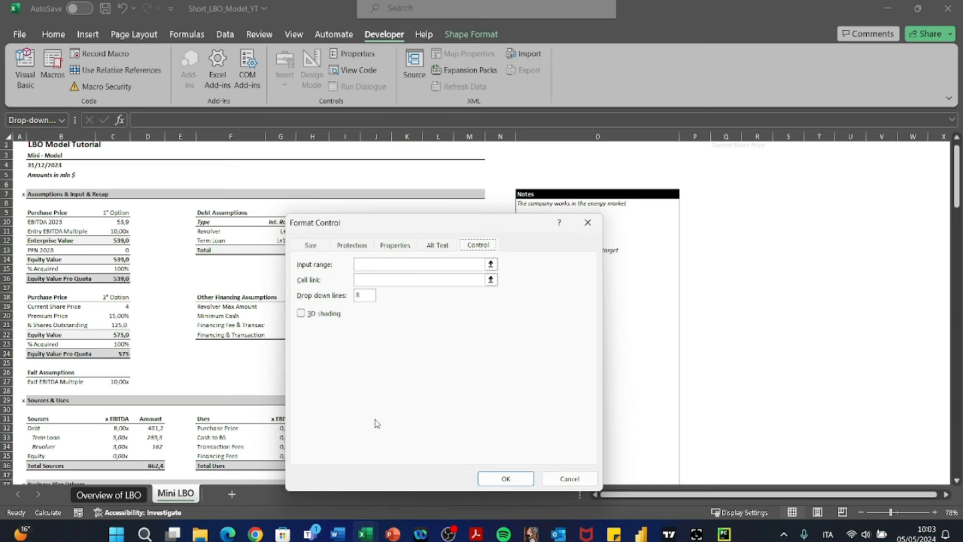
pyautogui.click(371, 264)
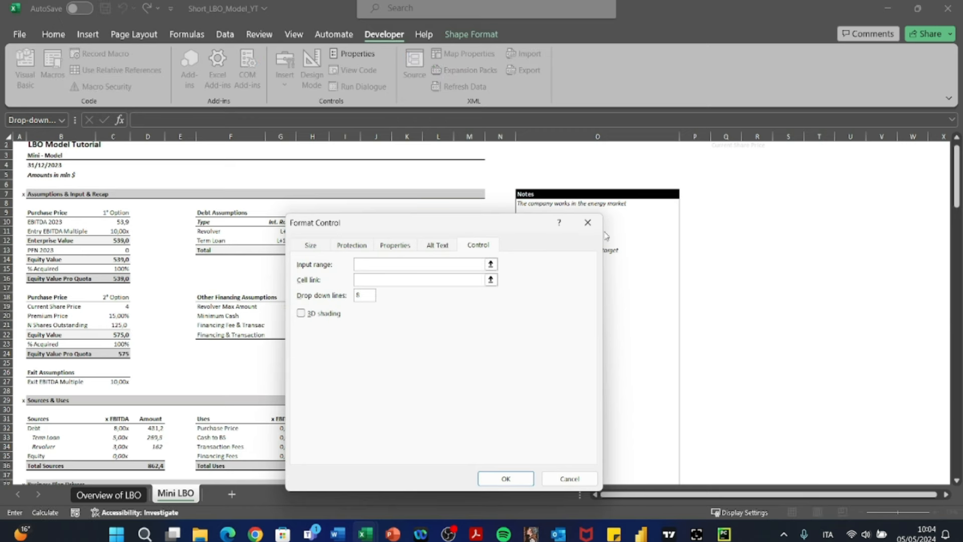
pyautogui.press('Escape')
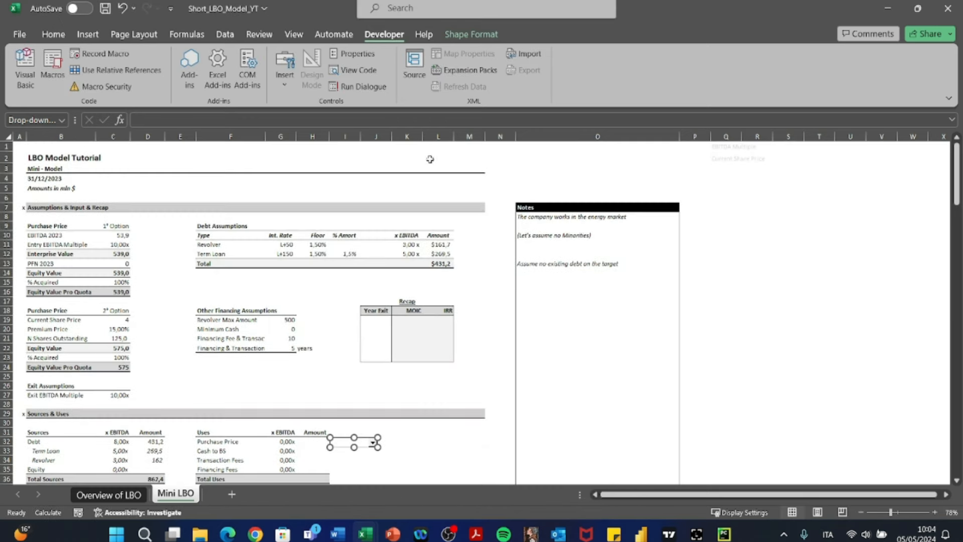
# - Delete the old drop-down list labels in Q1:Q2
pyautogui.moveTo(734, 149); pyautogui.dragTo(728, 162)
pyautogui.press('Delete')
pyautogui.press('Up')
pyautogui.press('Left')
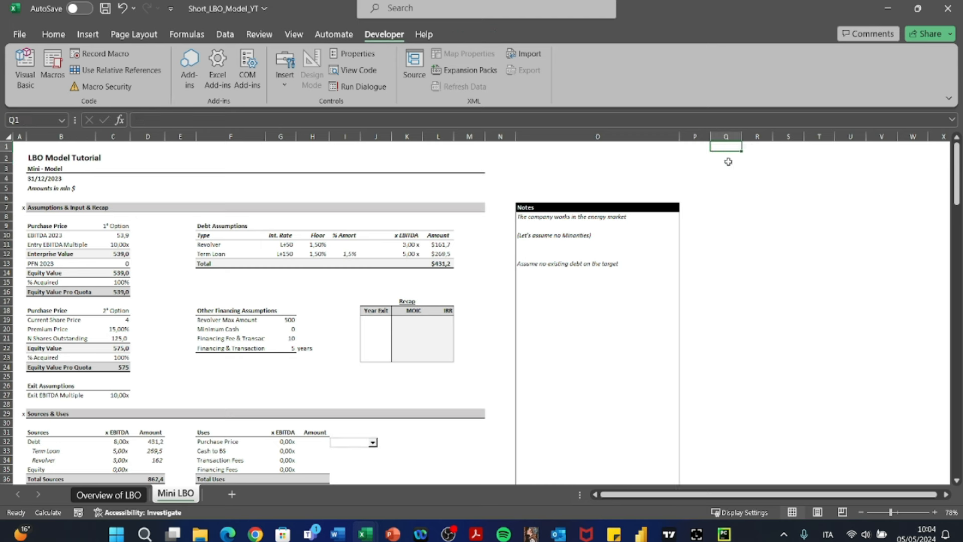
# - Enter EBITDA Multiple in R1 as the first option of the drop-down list, correcting its spelling
pyautogui.press('Right')
pyautogui.write('E')
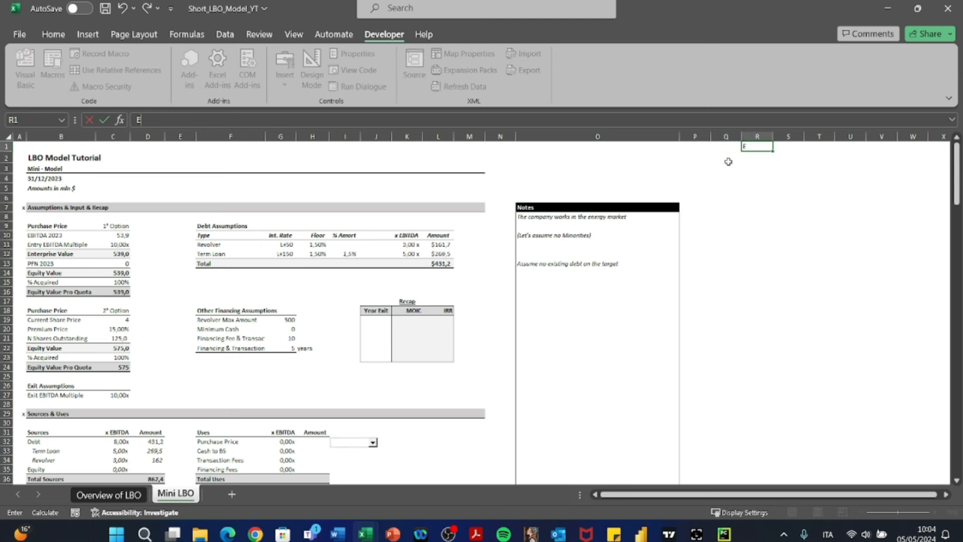
pyautogui.write('BITDA Multiple')
pyautogui.press('Return')
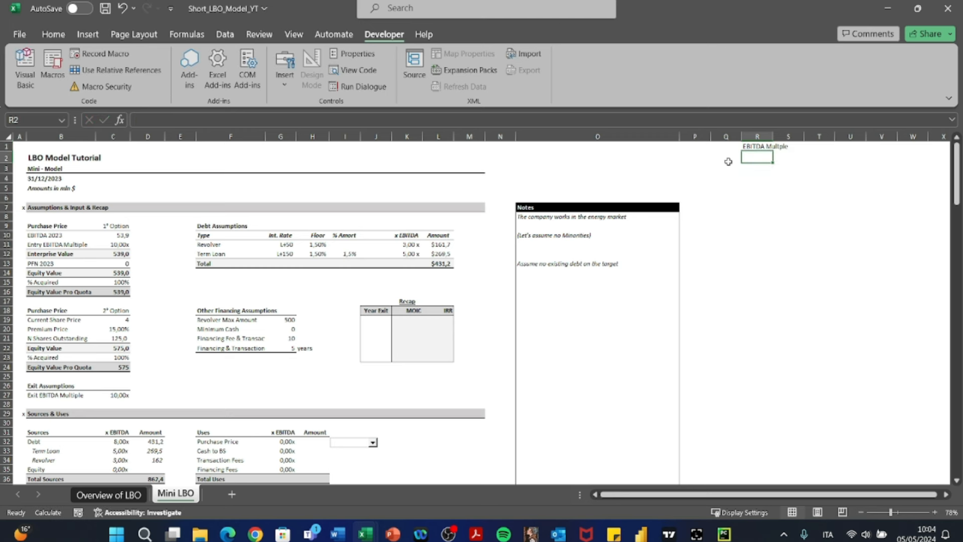
pyautogui.press('Up')
pyautogui.press('F2')
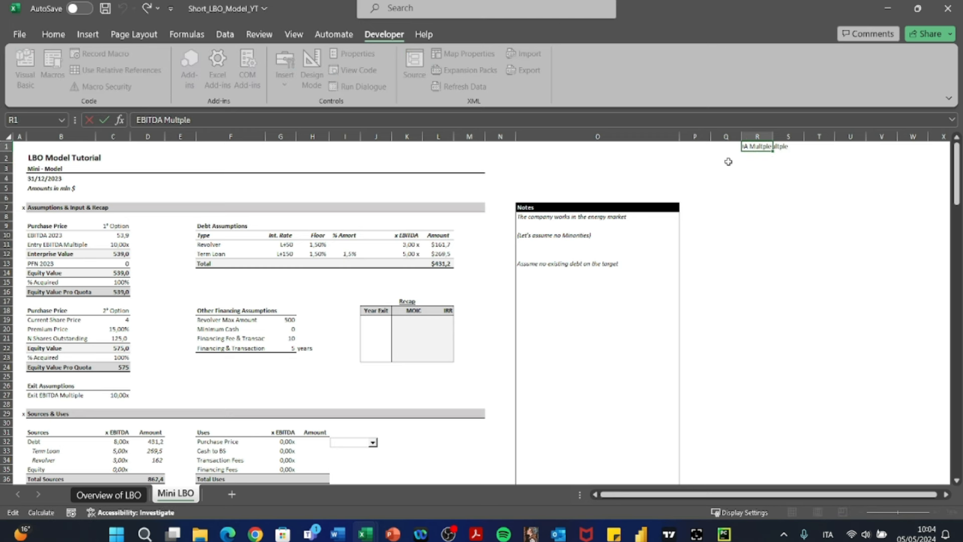
pyautogui.write('ipl')
pyautogui.press('Return')
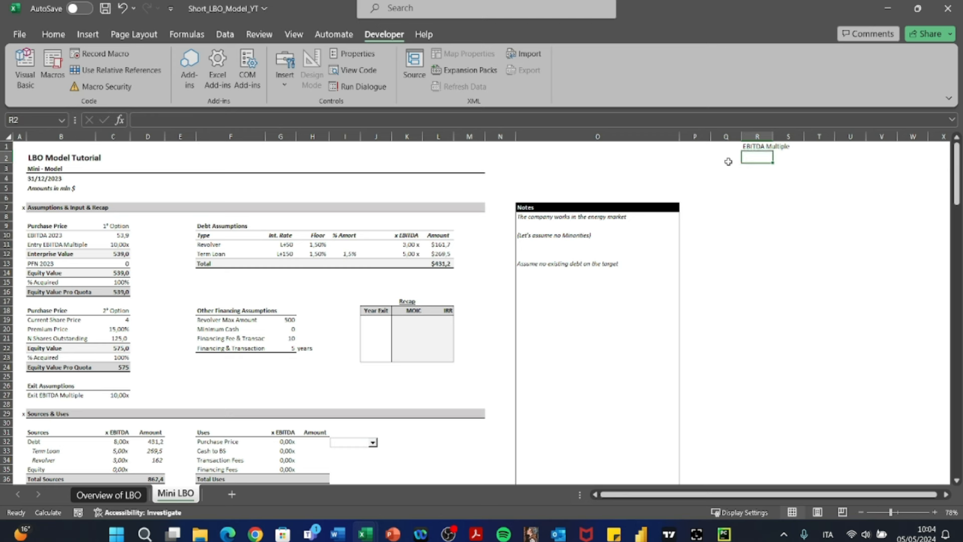
# - Enter Current Share price in R2 as the second option of the drop-down list
pyautogui.write('Current')
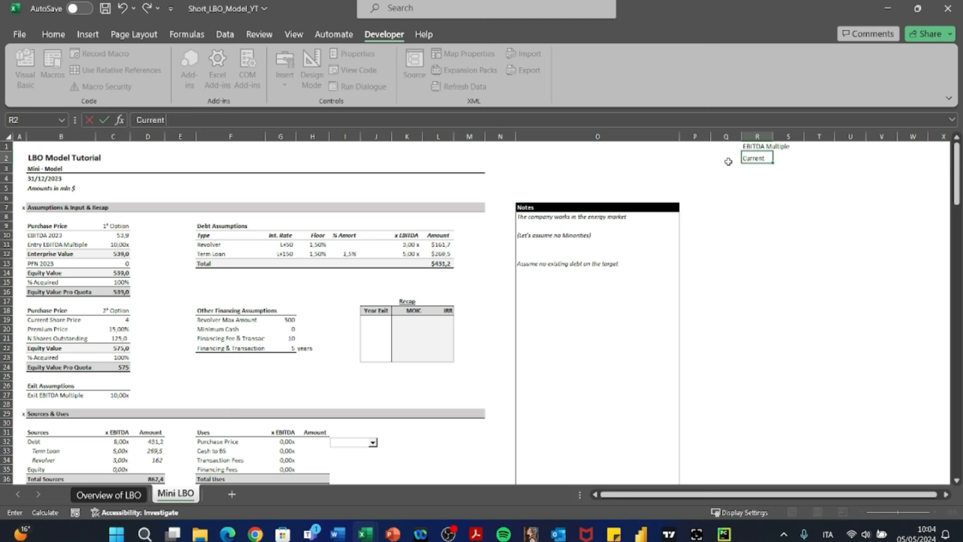
pyautogui.write(' Share price')
pyautogui.press('Return')
pyautogui.scroll(-1, 732, 376)
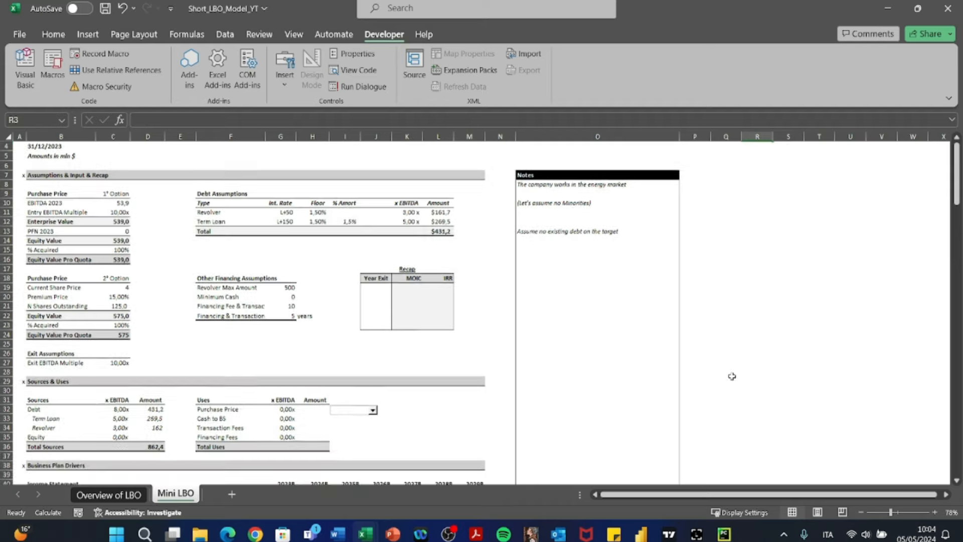
pyautogui.scroll(1, 732, 376)
# - Set the font colour of the option labels in R1:R2 to a light grey so they fade into the background
pyautogui.press('Up')
pyautogui.press('Up')
pyautogui.hotkey('shift', 'Down')
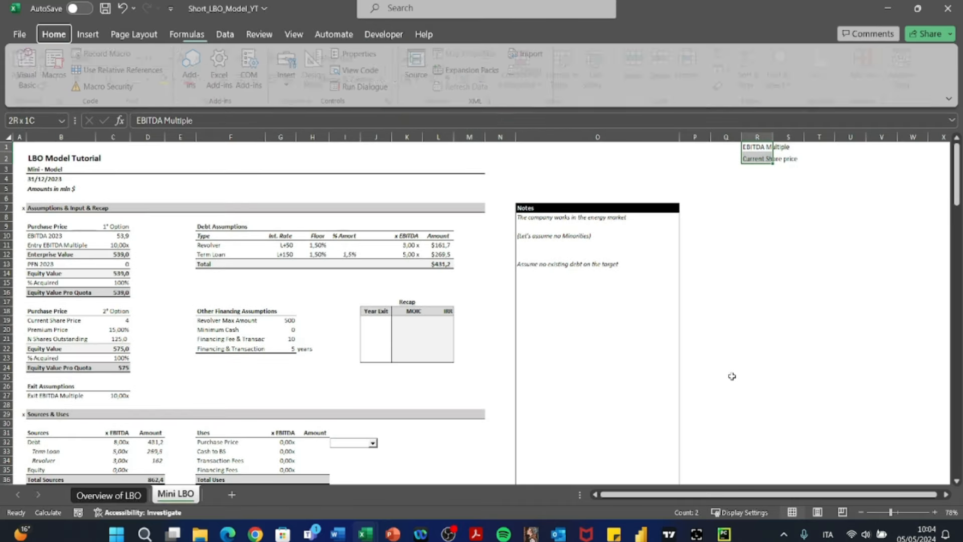
pyautogui.hotkey('alt', 'h')
pyautogui.press('f')
pyautogui.press('c')
pyautogui.press('Down')
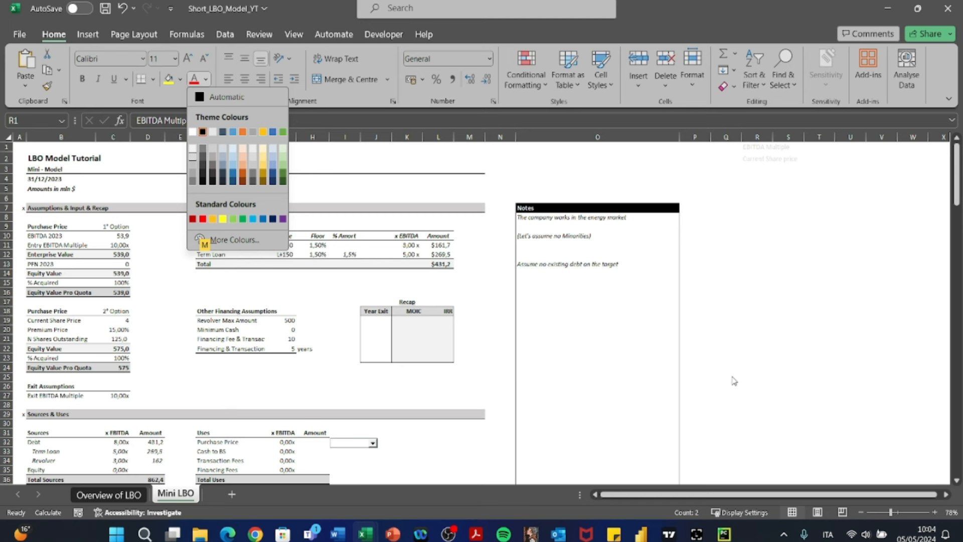
pyautogui.press('Return')
pyautogui.press('Left')
pyautogui.press('Left')
pyautogui.press('Left')
pyautogui.press('Left')
pyautogui.press('Down')
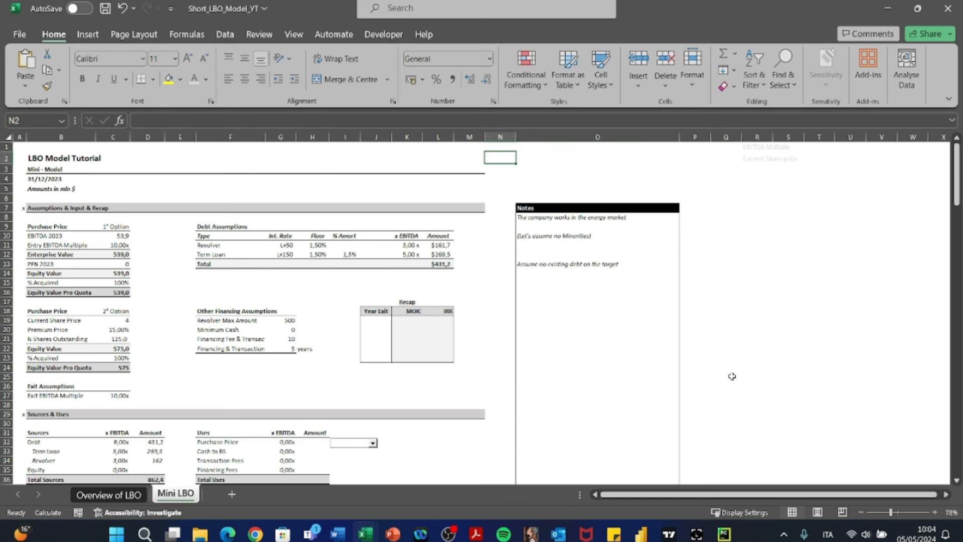
pyautogui.press('Down')
pyautogui.press('Down')
pyautogui.press('Down')
pyautogui.press('Down')
pyautogui.press('Down')
pyautogui.press('Down')
pyautogui.press('Down')
pyautogui.press('Down')
pyautogui.press('Down')
pyautogui.press('Down')
pyautogui.press('Down')
pyautogui.press('Down')
pyautogui.press('Down')
pyautogui.press('Down')
pyautogui.press('Down')
pyautogui.press('Down')
pyautogui.press('Down')
pyautogui.press('Down')
pyautogui.press('Down')
pyautogui.press('Down')
pyautogui.press('Left')
pyautogui.press('Left')
pyautogui.press('Left')
pyautogui.press('Left')
pyautogui.press('Left')
pyautogui.press('Left')
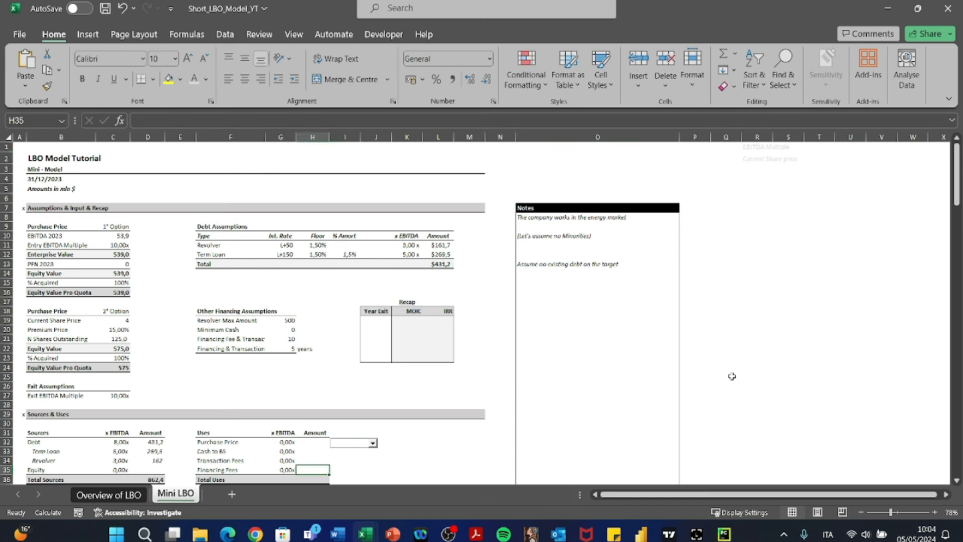
pyautogui.press('Up')
pyautogui.press('Up')
pyautogui.press('Up')
pyautogui.write('+')
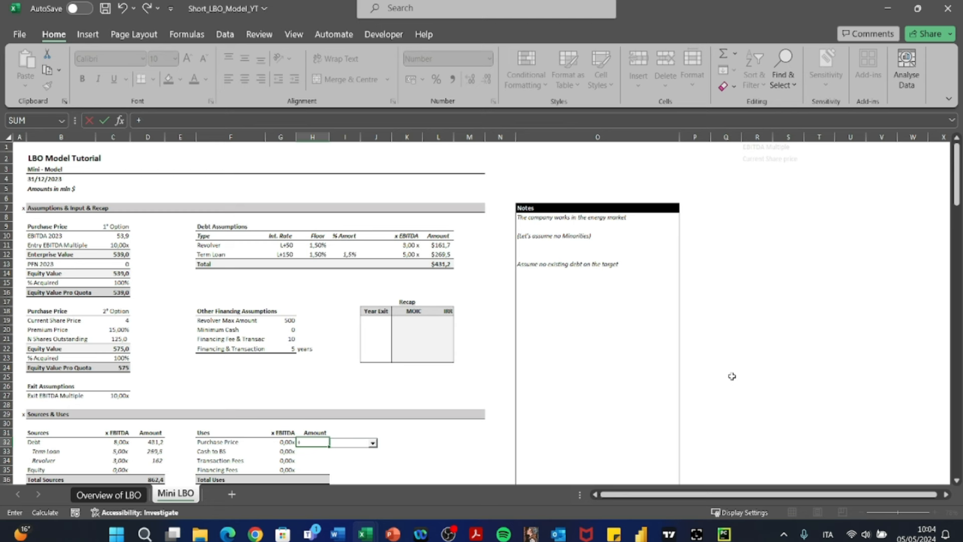
pyautogui.write('chi')
pyautogui.press('BackSpace')
pyautogui.write('oss')
pyautogui.press('BackSpace')
pyautogui.press('BackSpace')
pyautogui.press('Tab')
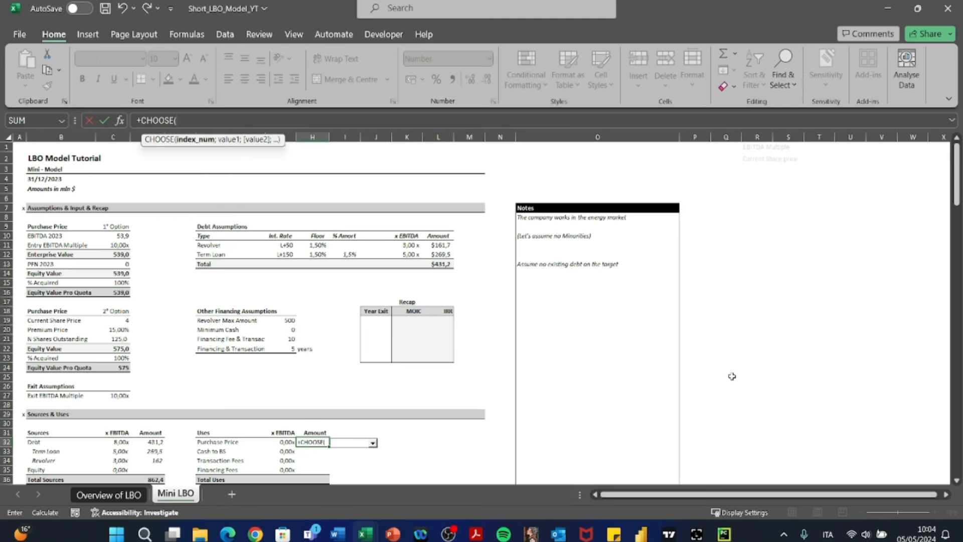
pyautogui.press('Up')
pyautogui.press('Right')
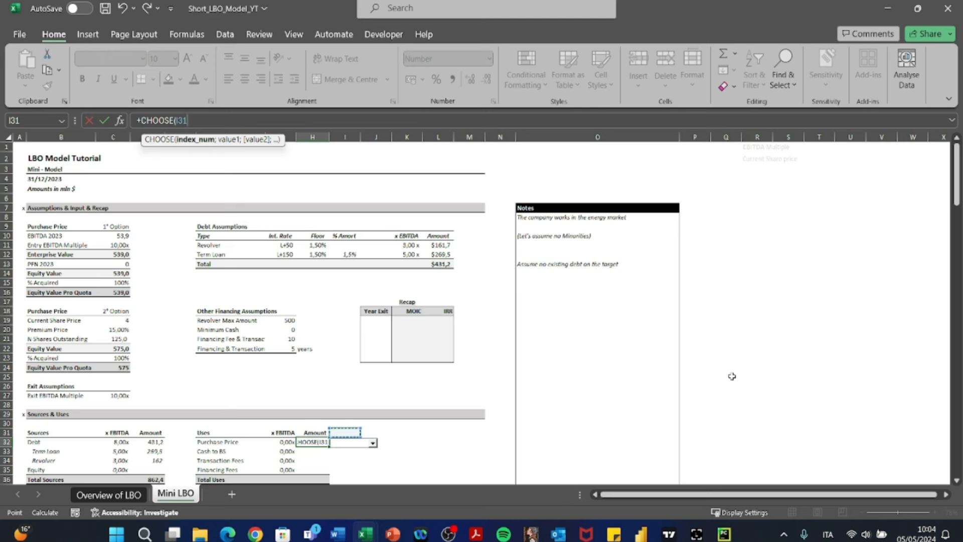
pyautogui.press('Escape')
# - Set the input range of the combo box beside Purchase Price to R1:R2 on the Mini LBO sheet
pyautogui.rightClick(350, 448)
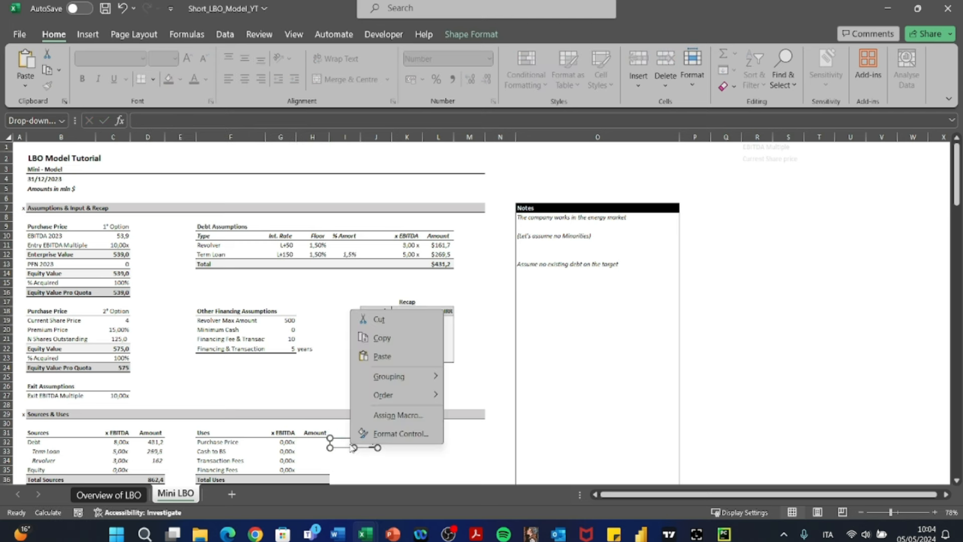
pyautogui.click(396, 432)
pyautogui.click(360, 267)
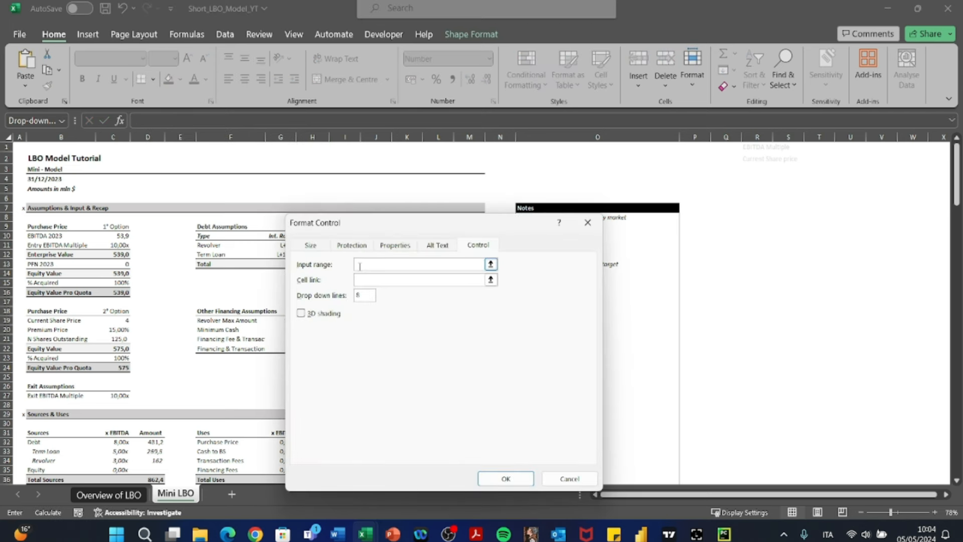
pyautogui.click(106, 496)
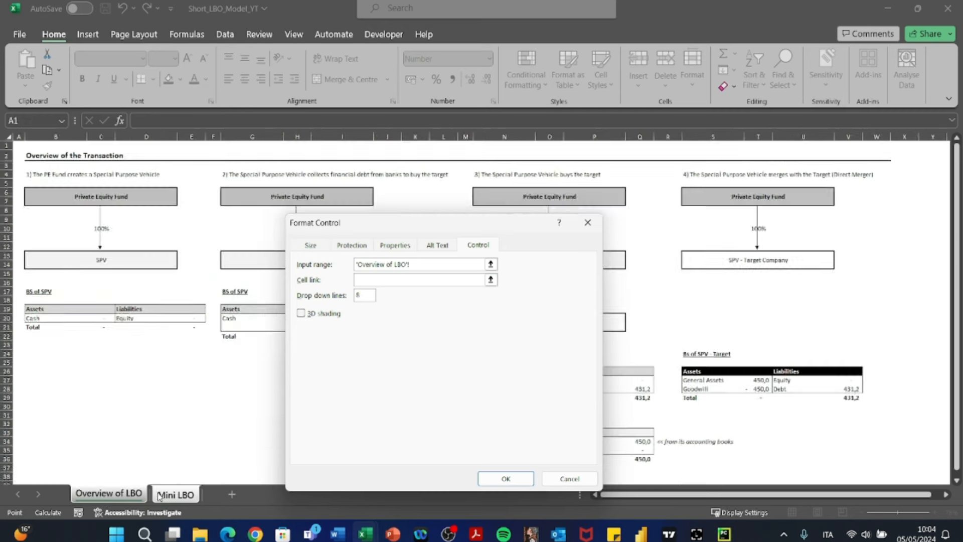
pyautogui.click(162, 495)
pyautogui.moveTo(757, 147); pyautogui.dragTo(758, 158)
pyautogui.click(386, 283)
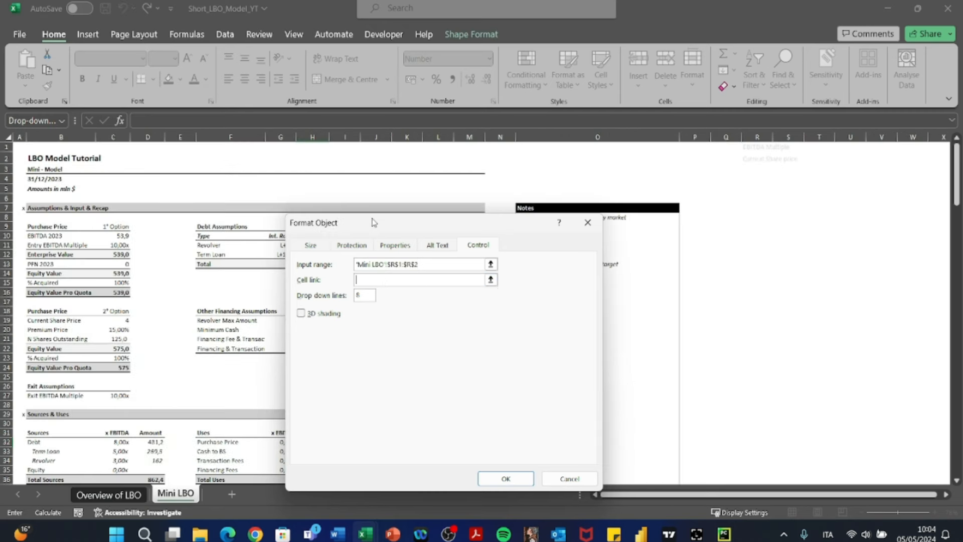
# - Link the combo box to cell $I$32 and apply the control settings
pyautogui.moveTo(370, 222); pyautogui.dragTo(499, 154)
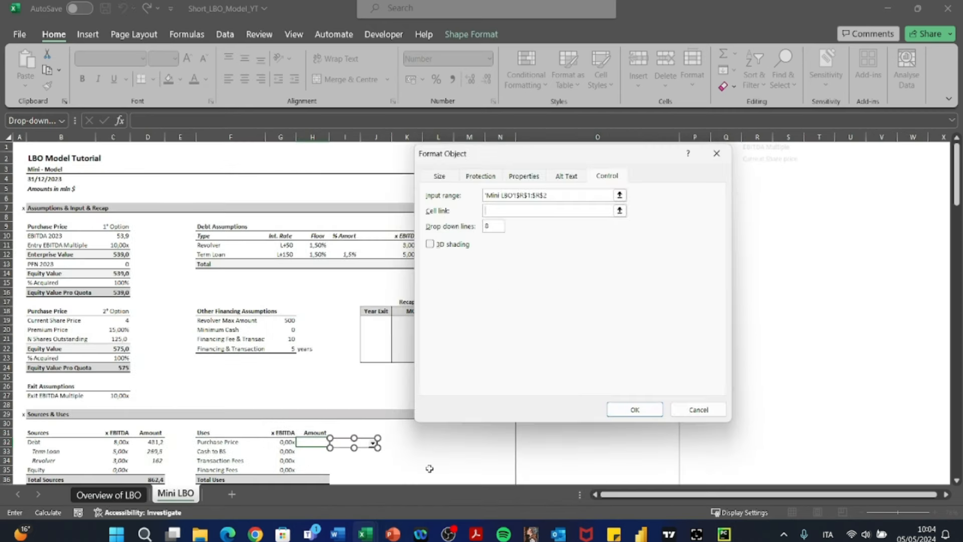
pyautogui.click(387, 442)
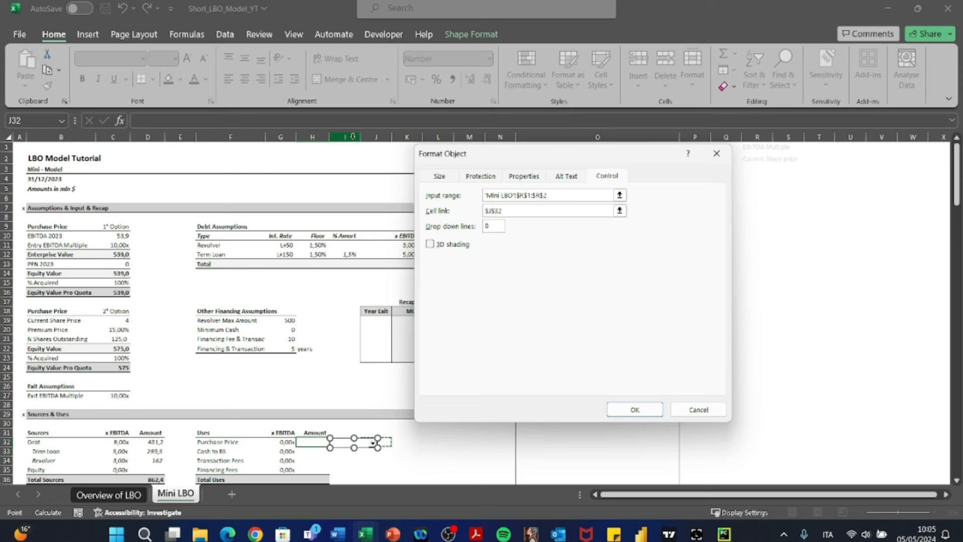
pyautogui.click(492, 211)
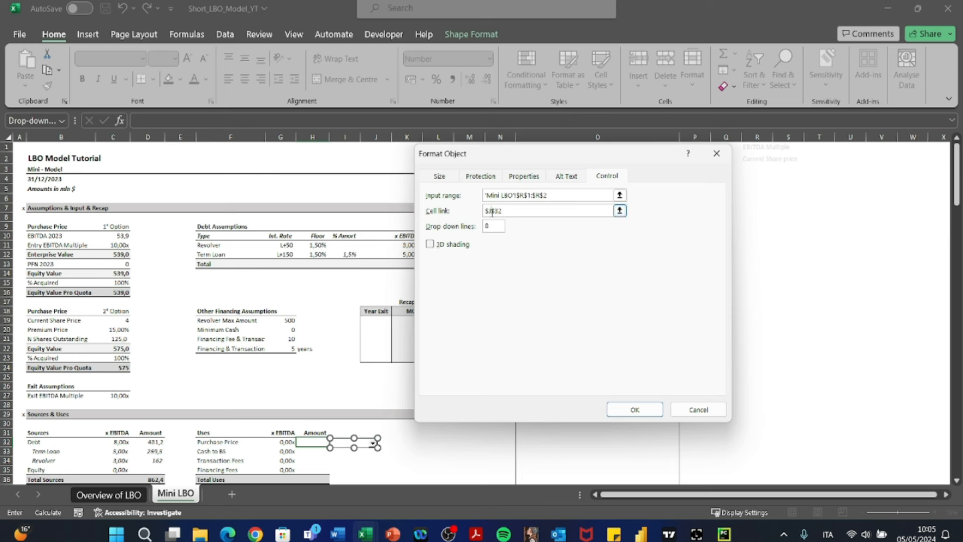
pyautogui.press('Return')
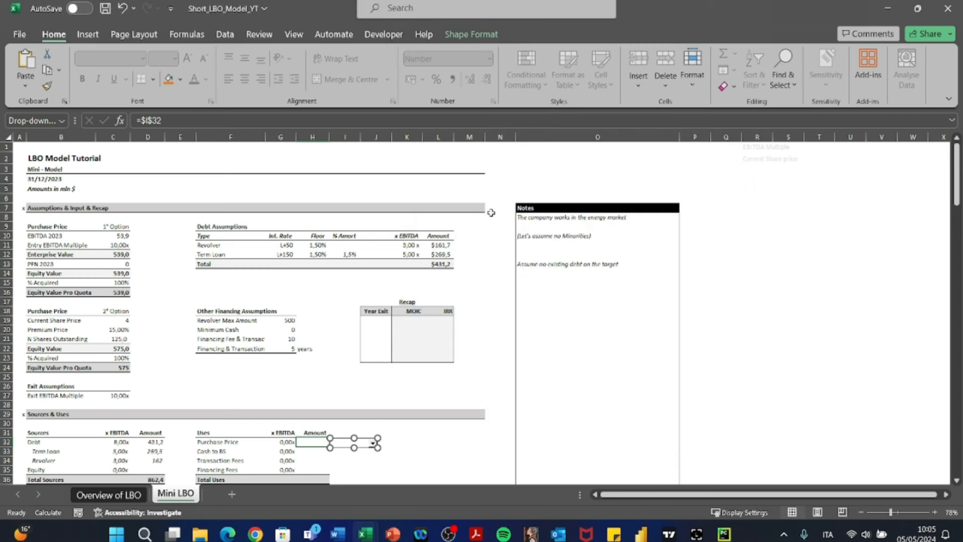
# - Test the Purchase Price drop-down by choosing EBITDA Multiple and switching to Current Share price
pyautogui.click(428, 460)
pyautogui.click(372, 443)
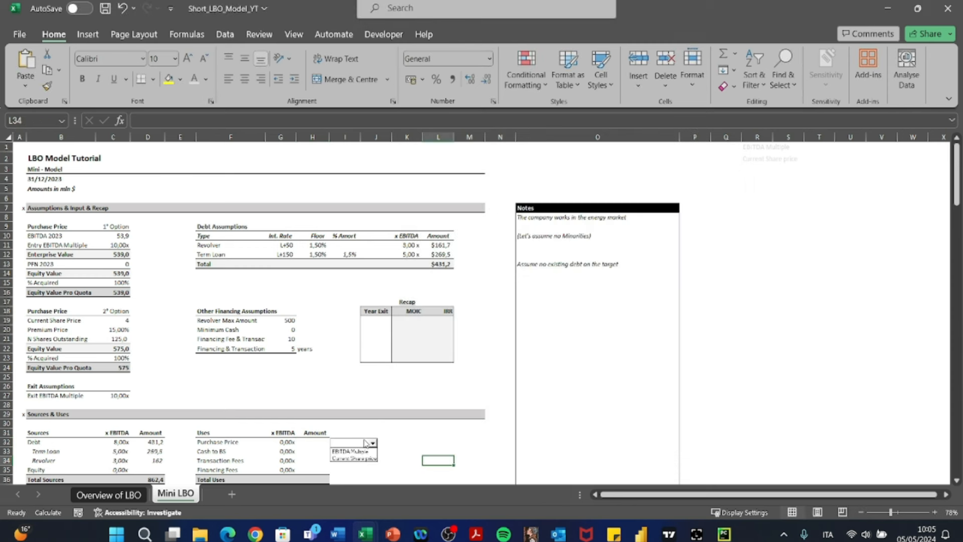
pyautogui.click(357, 448)
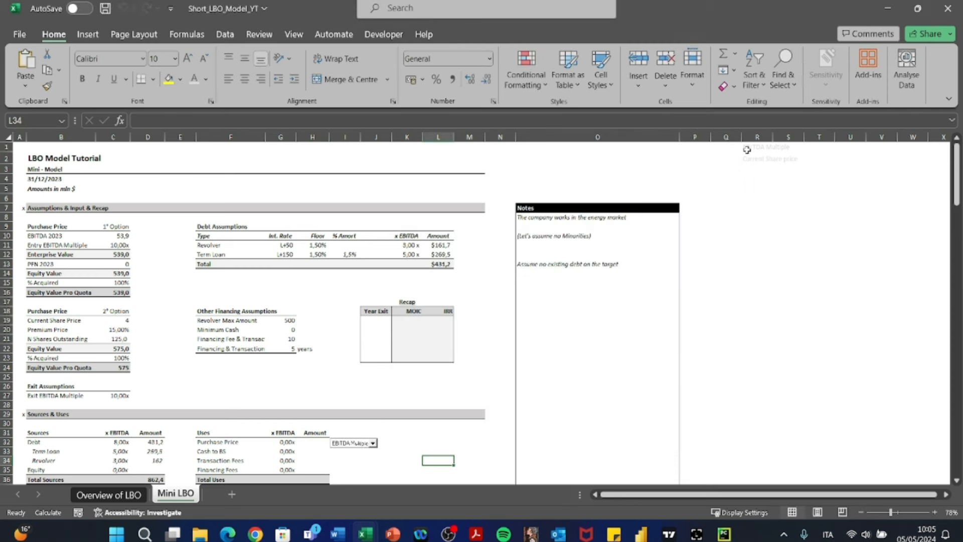
pyautogui.click(373, 443)
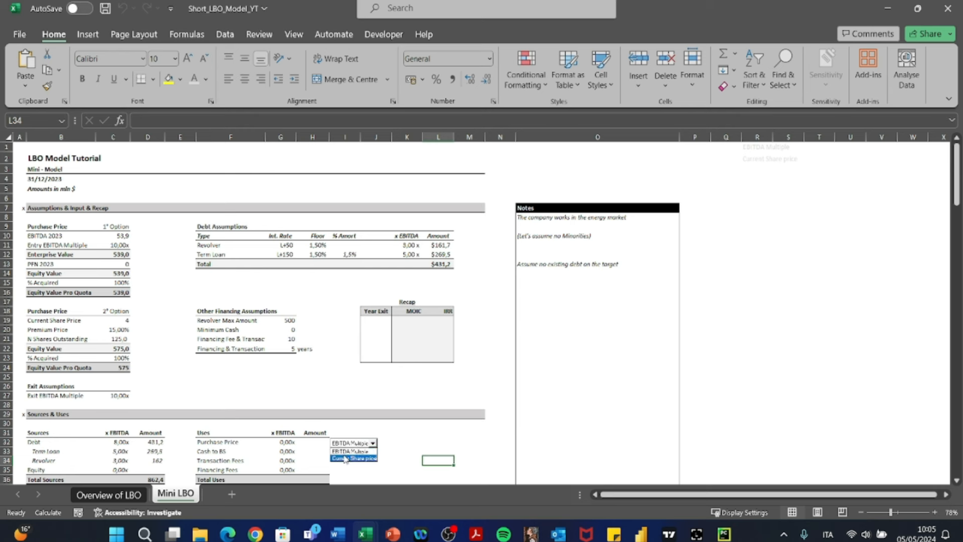
pyautogui.click(354, 455)
# - Enter the formula +CHOOSE(I32;C16;C24) in H32 so the Purchase Price amount follows the drop-down selection
pyautogui.click(310, 442)
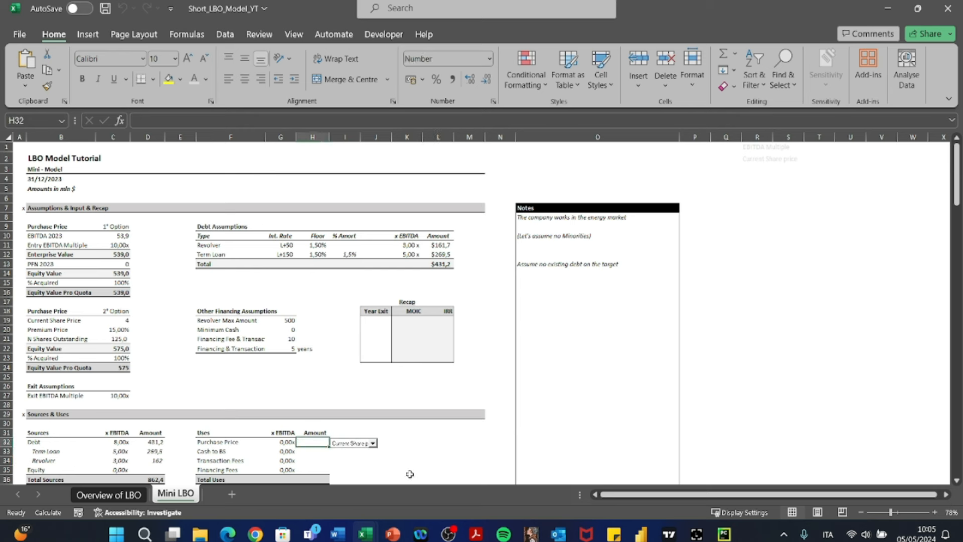
pyautogui.write('+CHOOSE(')
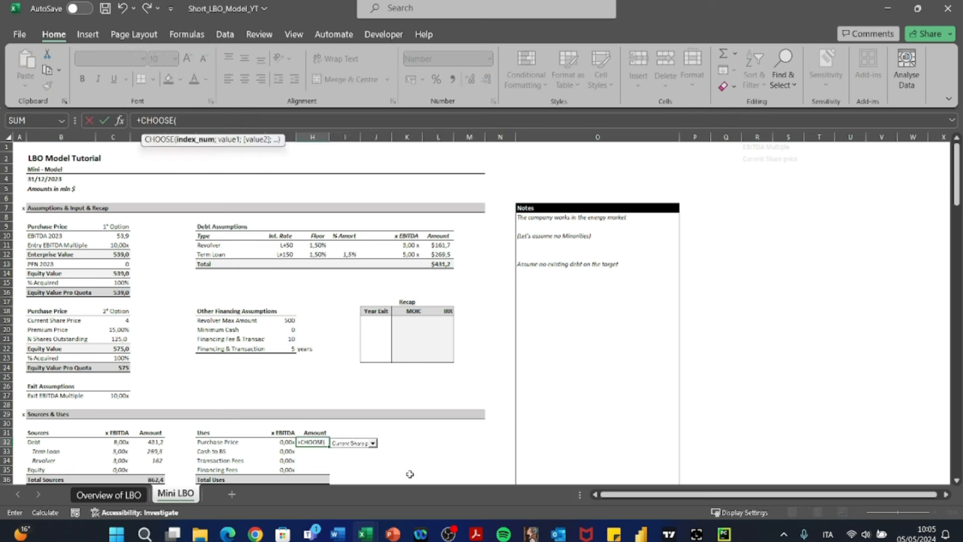
pyautogui.press('Right')
pyautogui.write(';')
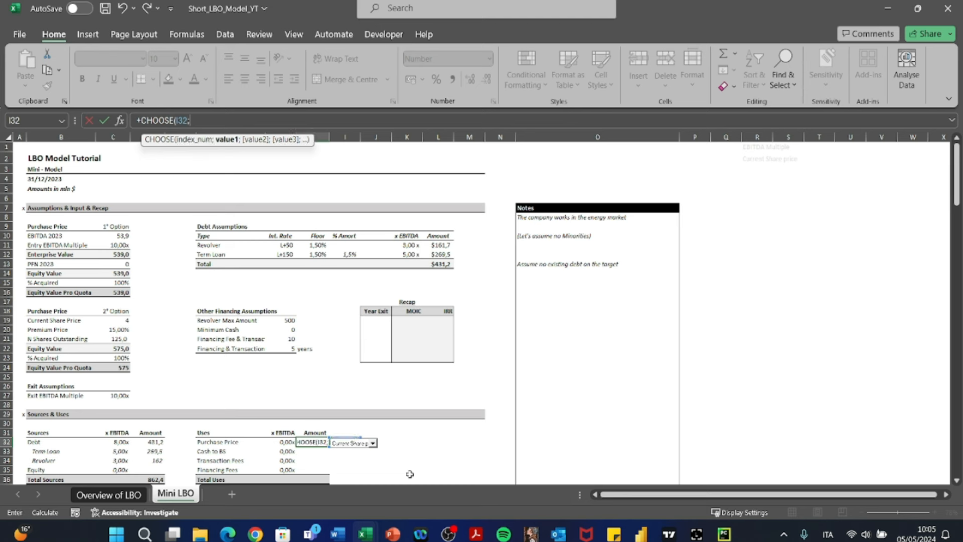
pyautogui.press('Left')
pyautogui.press('Left')
pyautogui.press('Left')
pyautogui.press('Left')
pyautogui.press('Left')
pyautogui.press('Up')
pyautogui.press('Up')
pyautogui.press('Up')
pyautogui.press('Up')
pyautogui.press('Up')
pyautogui.press('Up')
pyautogui.press('Up')
pyautogui.press('Up')
pyautogui.press('Up')
pyautogui.press('Up')
pyautogui.press('Up')
pyautogui.press('Up')
pyautogui.press('Up')
pyautogui.press('Up')
pyautogui.press('Up')
pyautogui.press('Up')
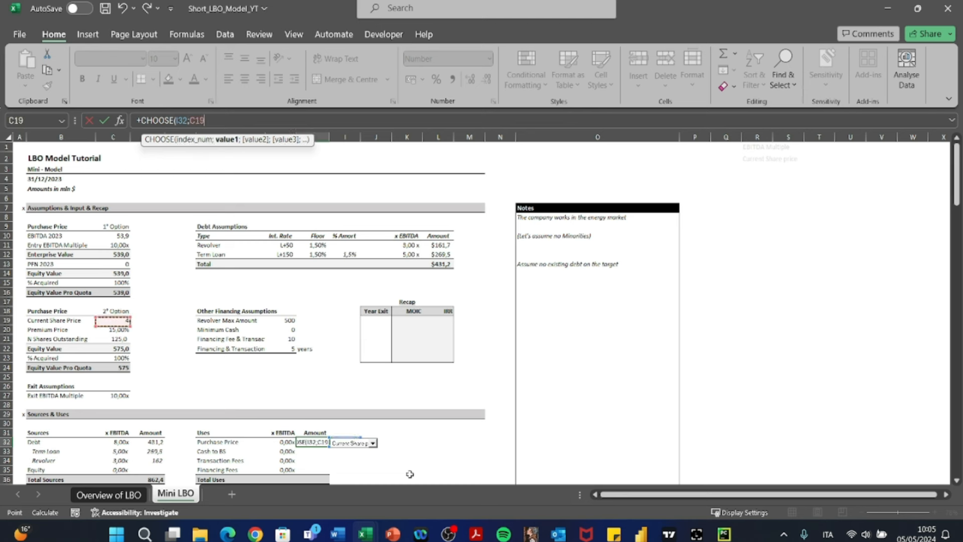
pyautogui.write(';')
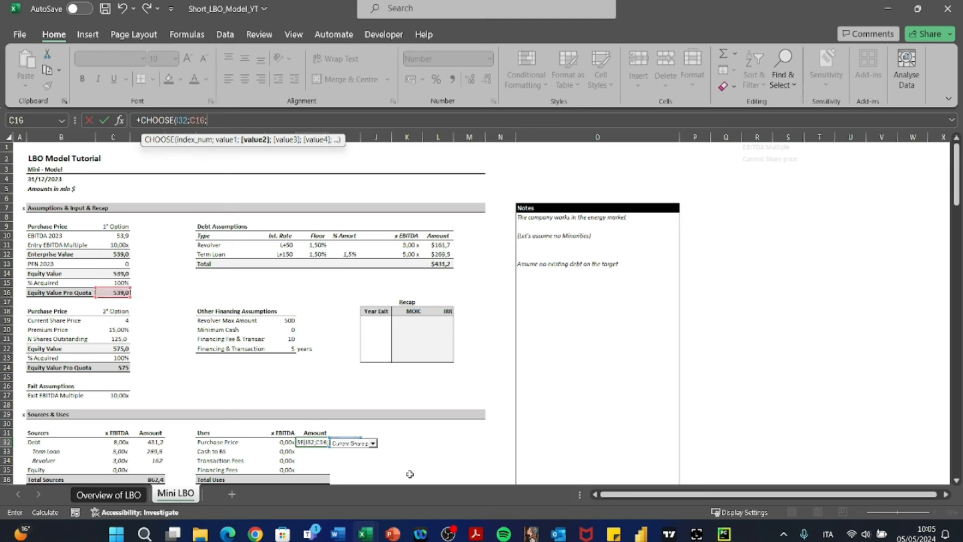
pyautogui.press('Left')
pyautogui.press('Left')
pyautogui.press('Left')
pyautogui.press('Left')
pyautogui.press('Left')
pyautogui.press('Up')
pyautogui.press('Up')
pyautogui.press('Up')
pyautogui.press('Up')
pyautogui.press('Up')
pyautogui.press('Up')
pyautogui.press('Up')
pyautogui.press('Up')
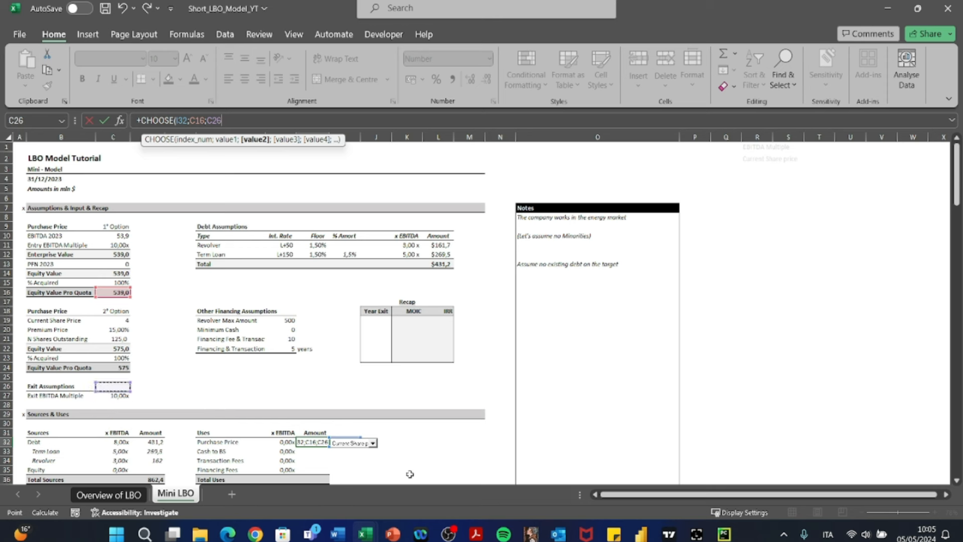
pyautogui.write(')')
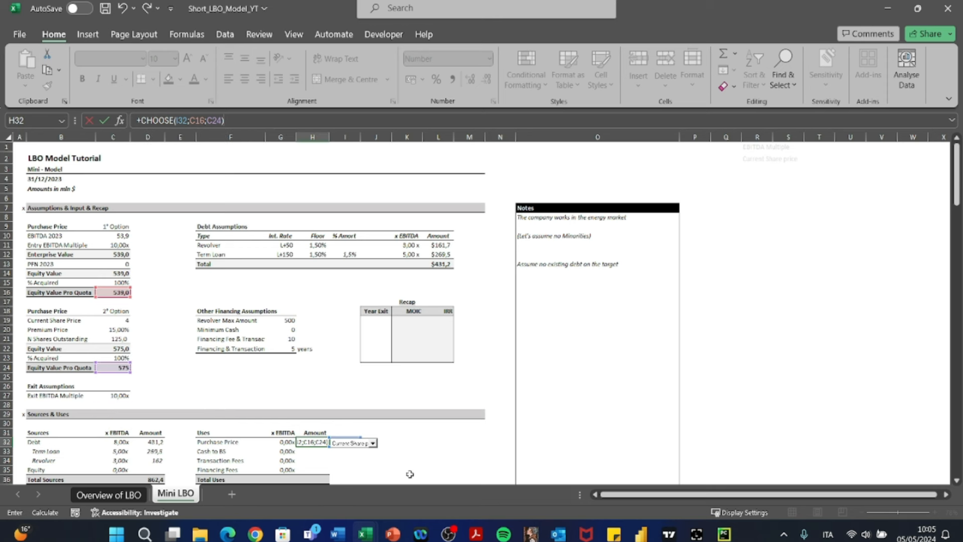
pyautogui.press('Return')
# - Switch the Purchase Price drop-down to EBITDA Multiple and check the cells referenced by the CHOOSE formula in H32
pyautogui.scroll(-4, 375, 362)
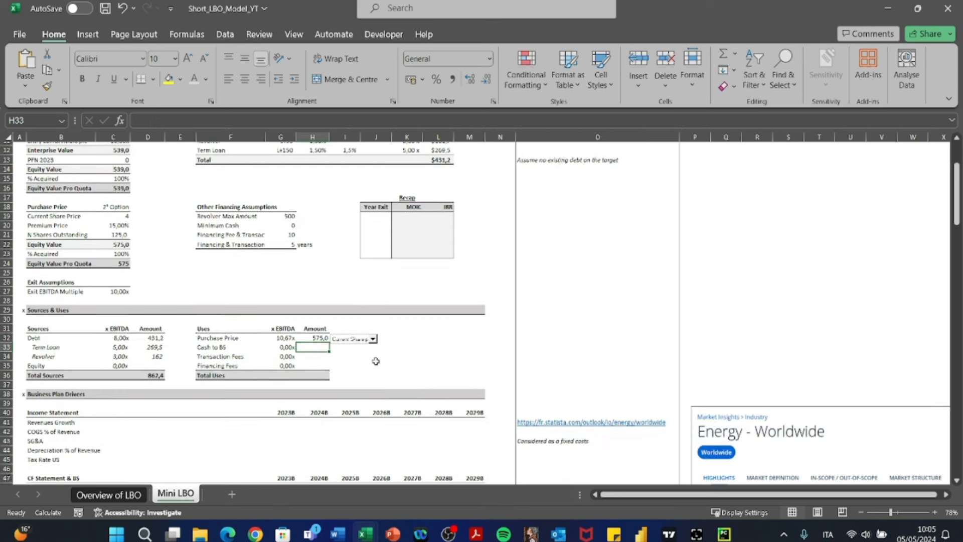
pyautogui.click(358, 342)
pyautogui.click(356, 353)
pyautogui.click(315, 336)
pyautogui.doubleClick(315, 335)
pyautogui.scroll(4, 262, 320)
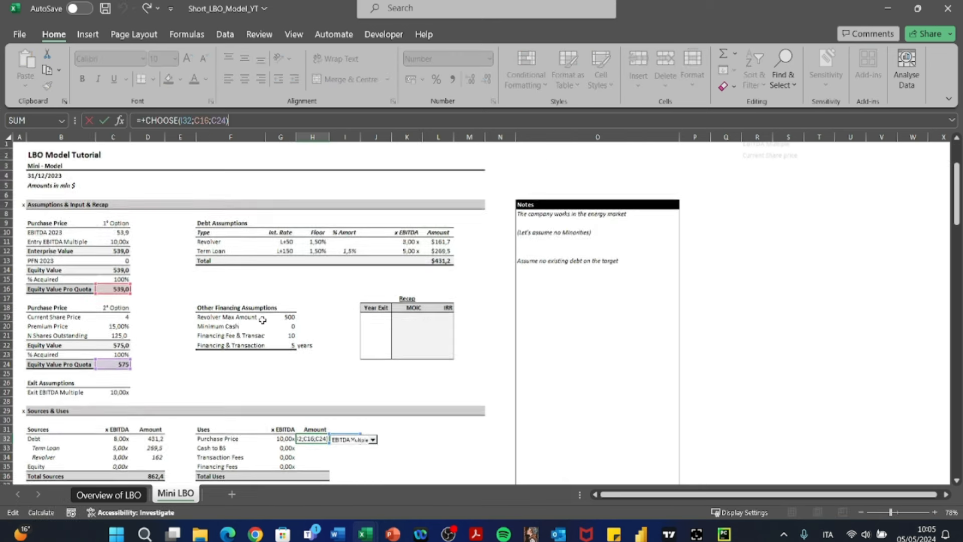
pyautogui.press('Escape')
# - Enter 0 as the Cash to BS amount in H33 of the Uses table
pyautogui.scroll(-5, 251, 326)
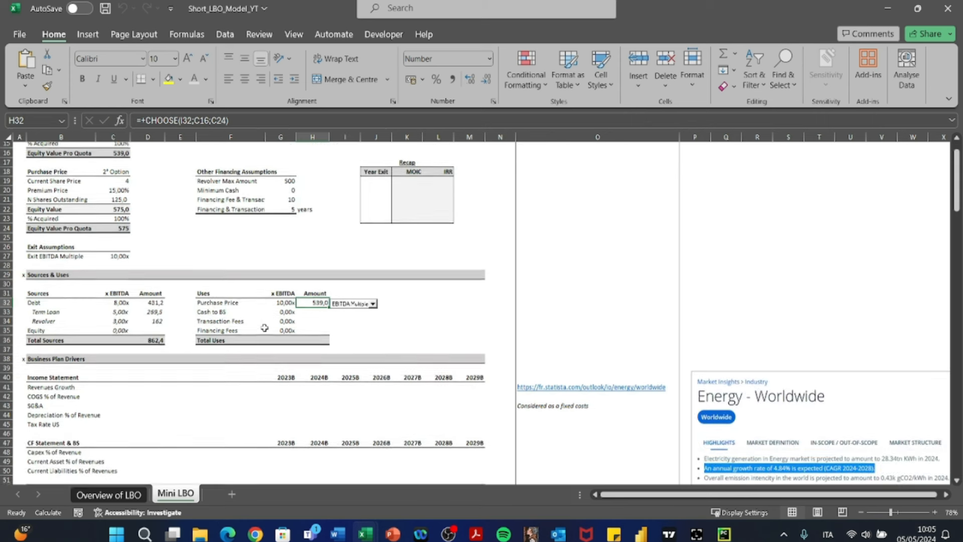
pyautogui.press('Down')
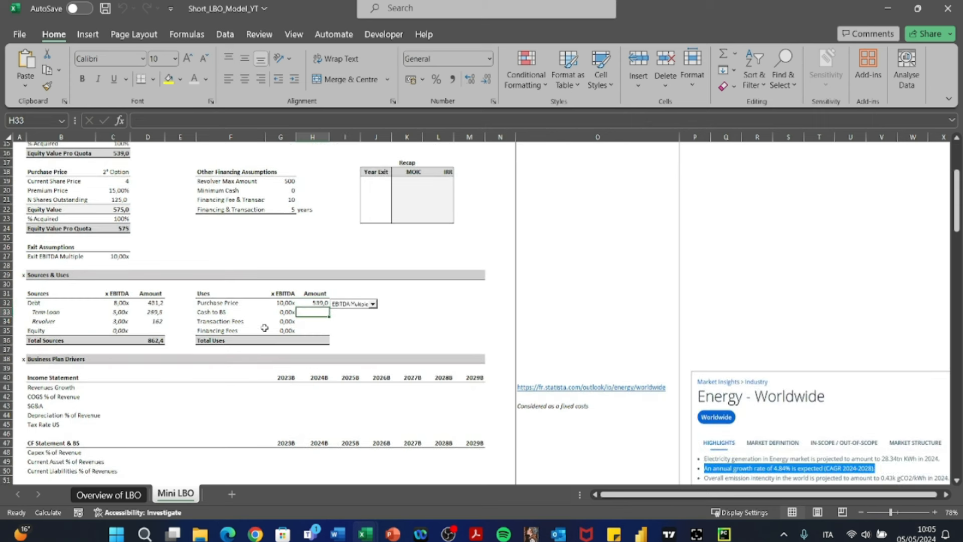
pyautogui.write('0')
pyautogui.press('Return')
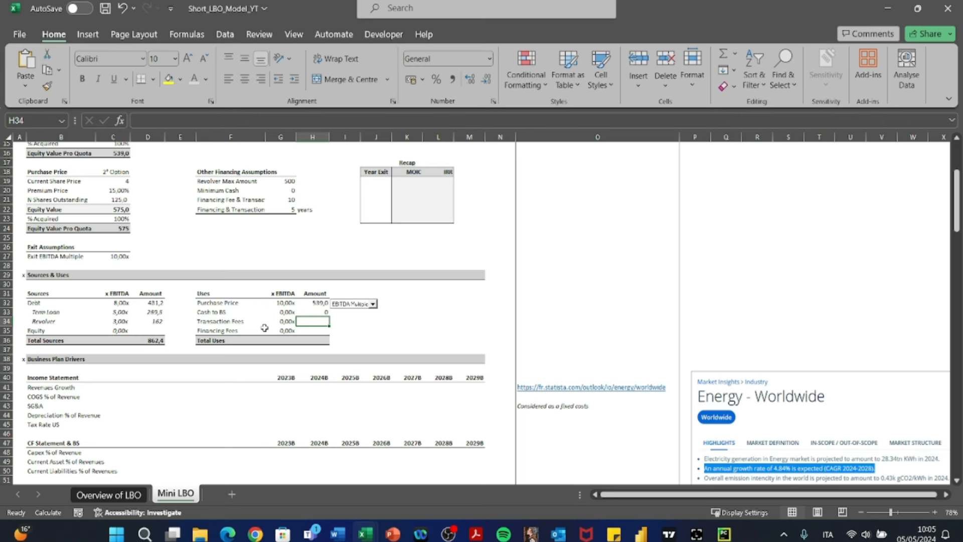
pyautogui.press('Left')
pyautogui.press('F2')
pyautogui.press('Escape')
pyautogui.press('Right')
pyautogui.write('+')
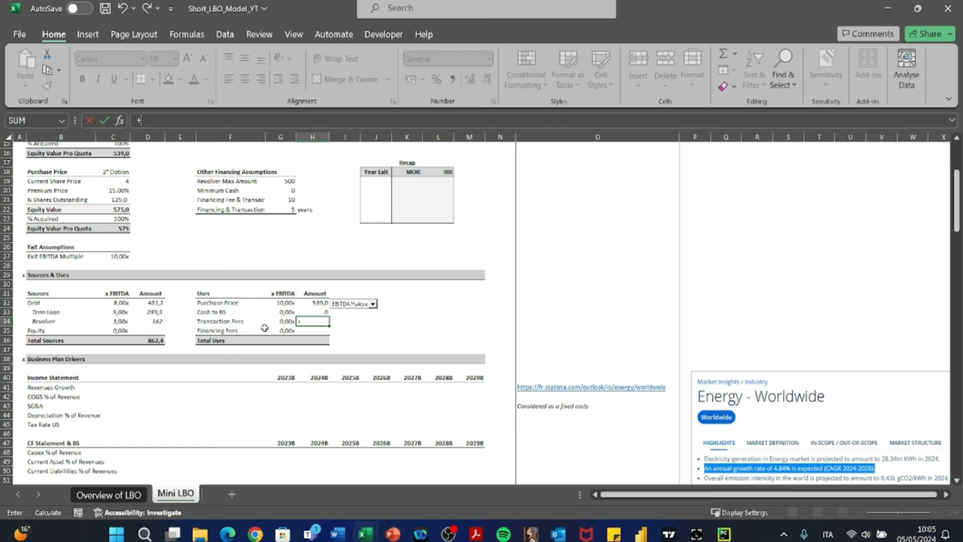
pyautogui.press('Escape')
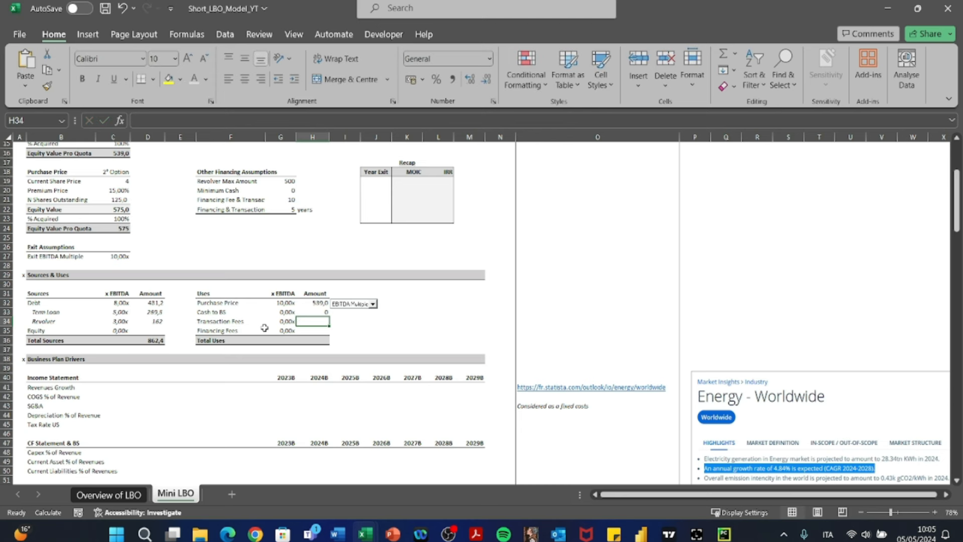
# - Examine the Transaction Fees line of the Uses table across F34:H34
pyautogui.press('Left')
pyautogui.press('Left')
pyautogui.press('Right')
pyautogui.press('Right')
pyautogui.press('Left')
pyautogui.press('Left')
pyautogui.hotkey('shift', 'Right')
pyautogui.hotkey('shift', 'Right')
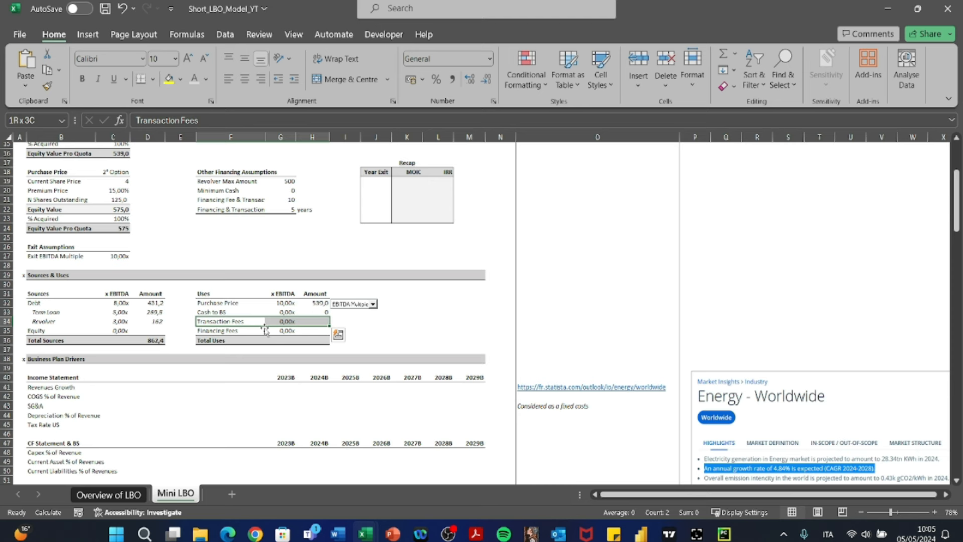
# - Clear the Transaction Fees line in F34:H34 of the Uses table
pyautogui.press('Delete')
pyautogui.press('Down')
pyautogui.press('Right')
pyautogui.press('Right')
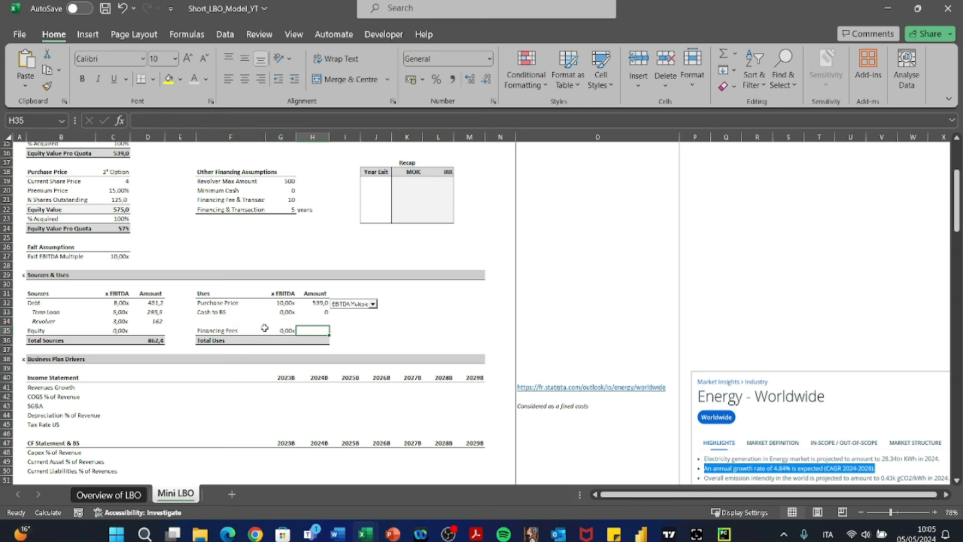
# - Rename the label in F35 as Financing and Transaction Fees and save the workbook
pyautogui.press('Left')
pyautogui.press('F2')
pyautogui.press('Escape')
pyautogui.press('Left')
pyautogui.press('F2')
pyautogui.press('Left')
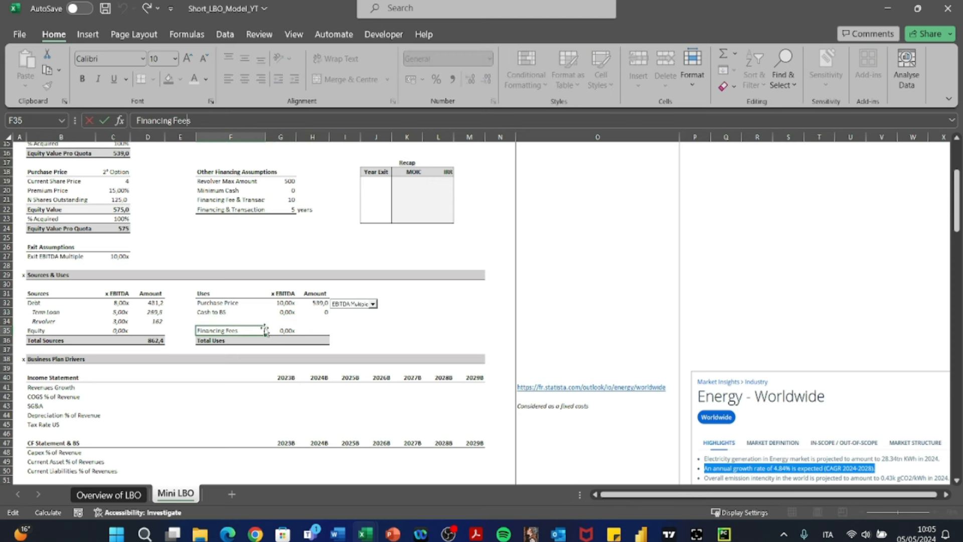
pyautogui.write('AND')
pyautogui.press('BackSpace')
pyautogui.press('BackSpace')
pyautogui.press('BackSpace')
pyautogui.write('and Transaction')
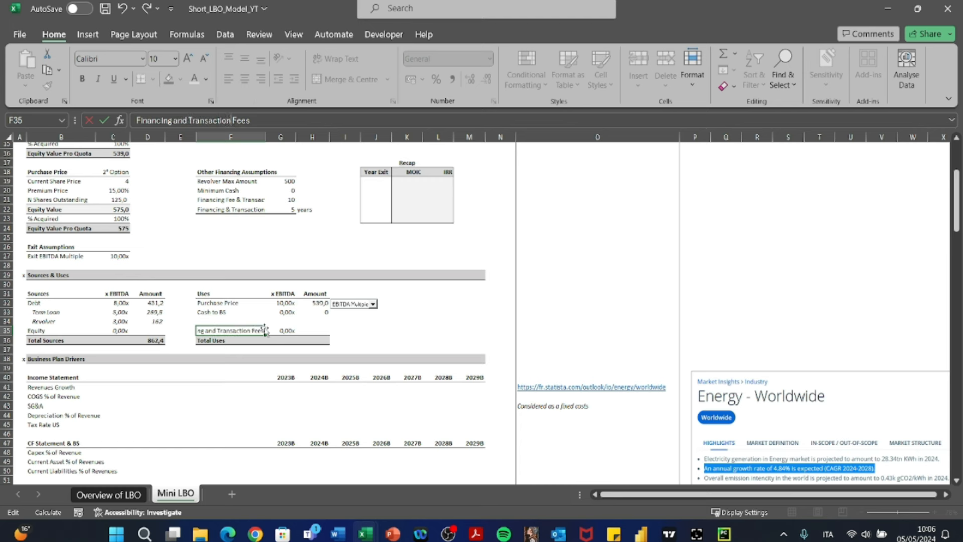
pyautogui.press('Return')
pyautogui.click(264, 329)
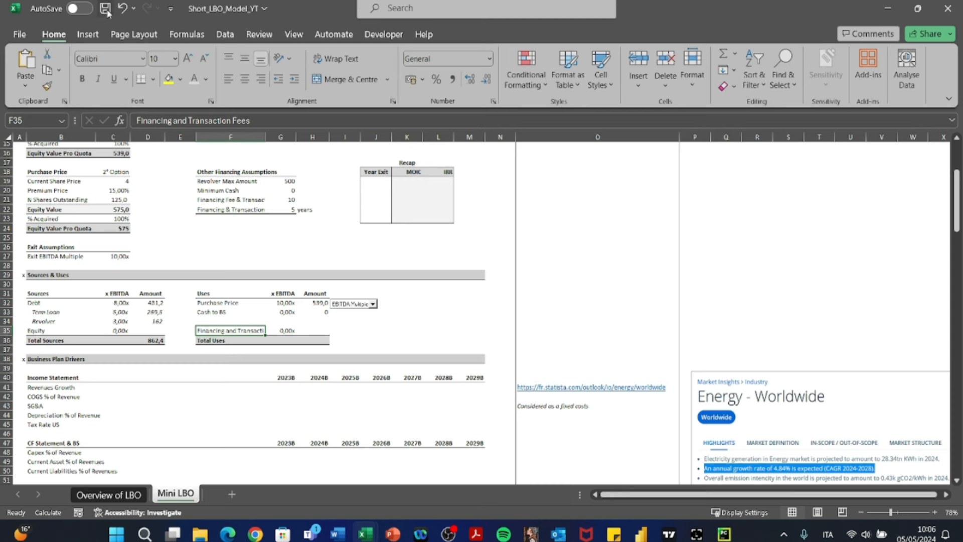
# - Link the Financing and Transaction Fees amount in H35 to the fee assumption in G21
pyautogui.press('Right')
pyautogui.press('Right')
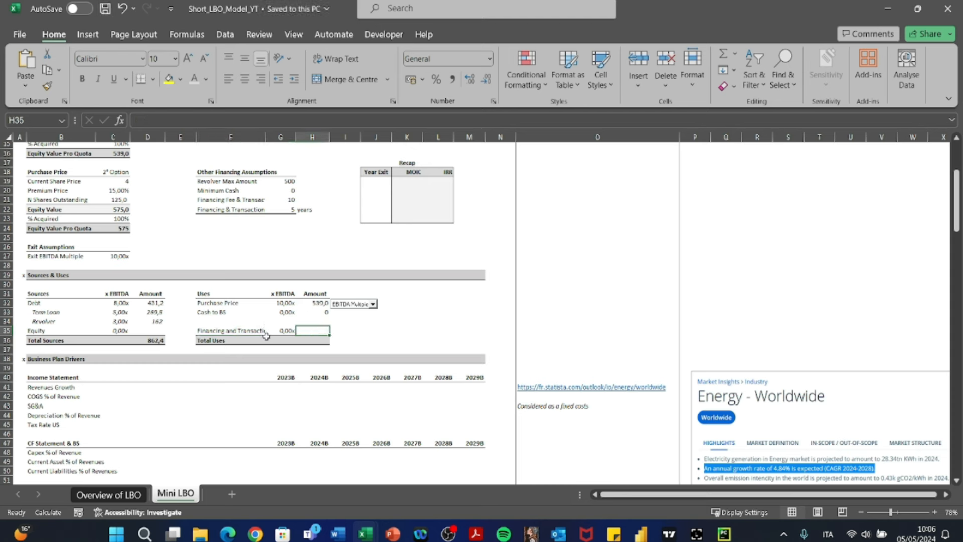
pyautogui.write('+')
pyautogui.press('Left')
pyautogui.press('Up')
pyautogui.press('Up')
pyautogui.press('Up')
pyautogui.press('Up')
pyautogui.press('Up')
pyautogui.press('Up')
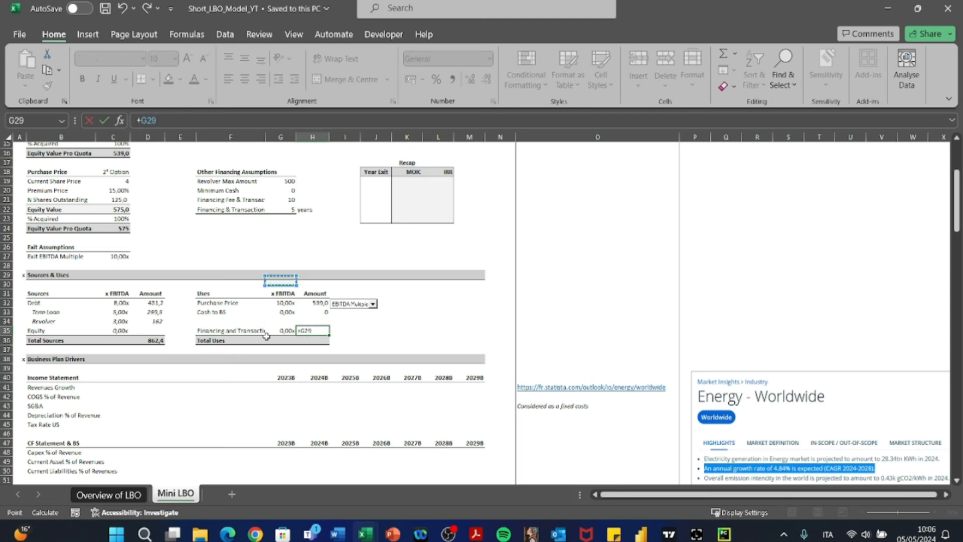
pyautogui.press('Up')
pyautogui.press('Up')
pyautogui.press('Up')
pyautogui.press('Up')
pyautogui.press('Up')
pyautogui.press('Up')
pyautogui.press('Up')
pyautogui.press('Up')
pyautogui.press('Return')
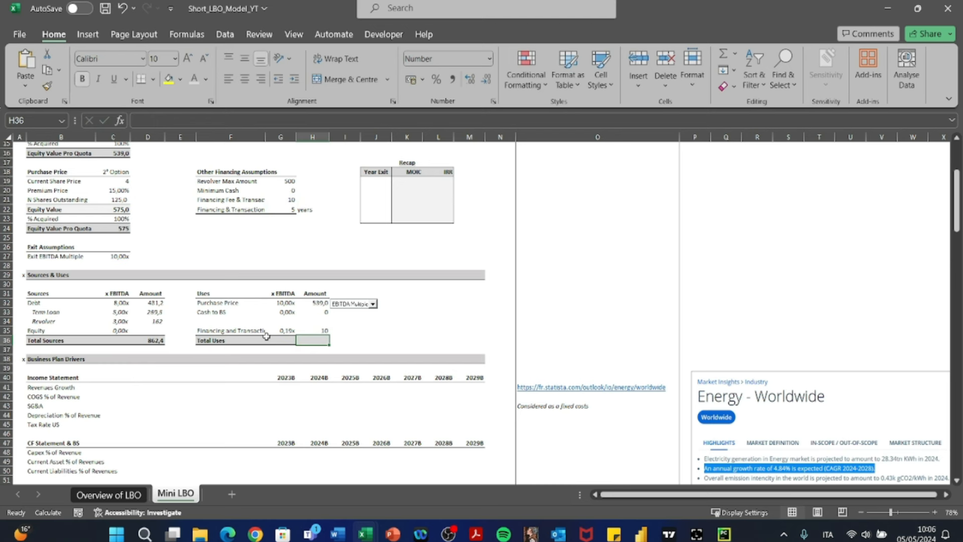
# - Total the Uses amounts in H36 with a SUM of H32:H35
pyautogui.write('+SUM(')
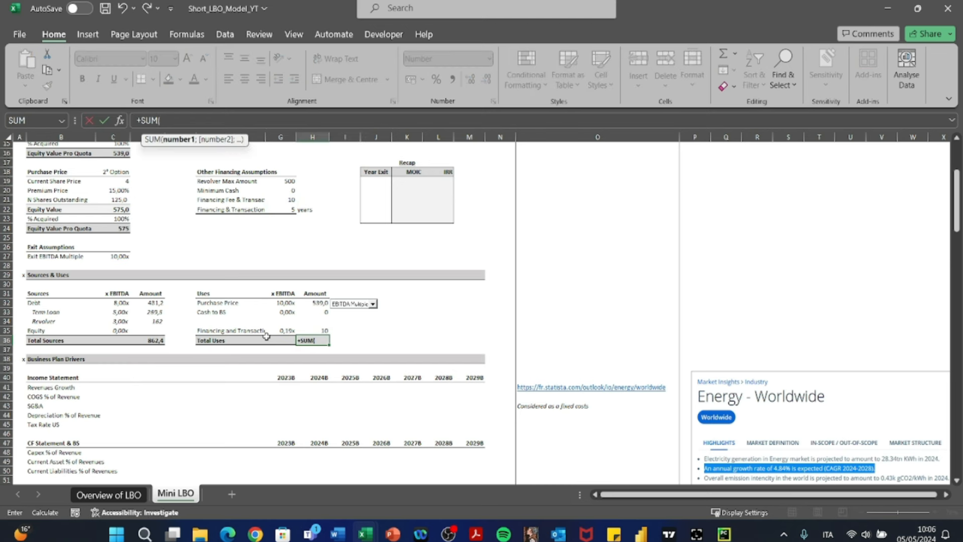
pyautogui.press('Up')
pyautogui.hotkey('shift', 'Up')
pyautogui.hotkey('shift', 'Up')
pyautogui.hotkey('shift', 'Up')
pyautogui.press('Return')
# - Total the Uses x EBITDA multiples in G36 with +SUM(G32:G35) and check the summed range
pyautogui.click(268, 340)
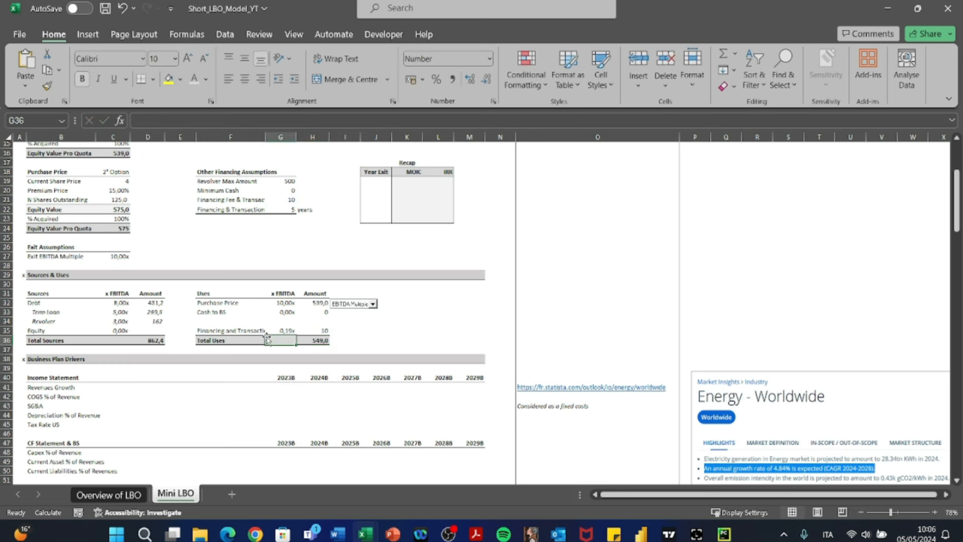
pyautogui.write('+')
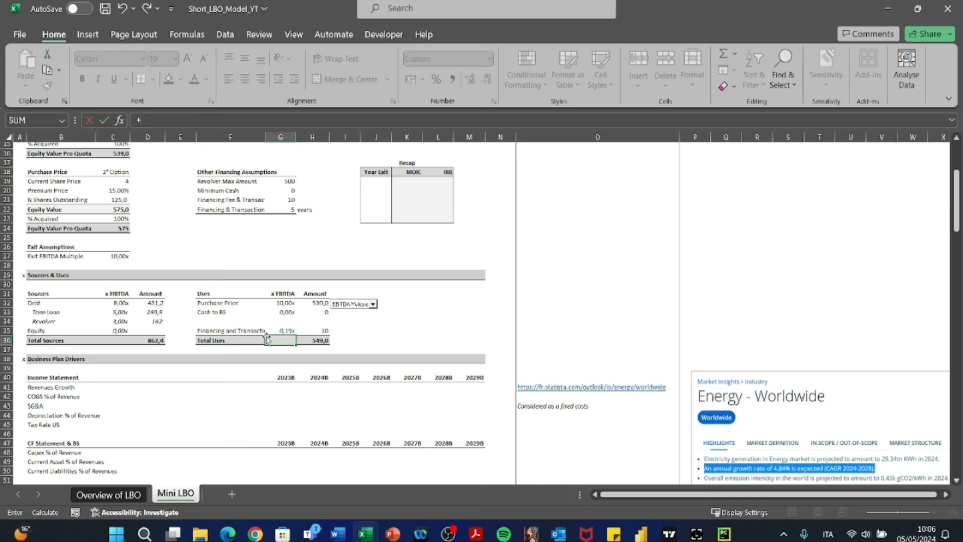
pyautogui.press('Escape')
pyautogui.press('Right')
pyautogui.press('Left')
pyautogui.write('+SUM(')
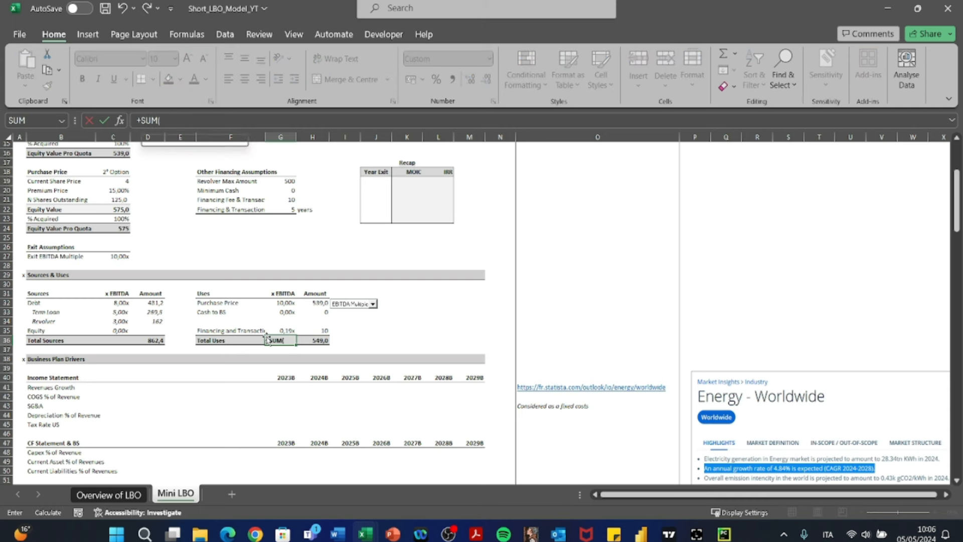
pyautogui.press('Up')
pyautogui.hotkey('shift', 'Up')
pyautogui.hotkey('shift', 'Up')
pyautogui.hotkey('shift', 'Up')
pyautogui.write(')')
pyautogui.press('Return')
pyautogui.press('Up')
pyautogui.press('F2')
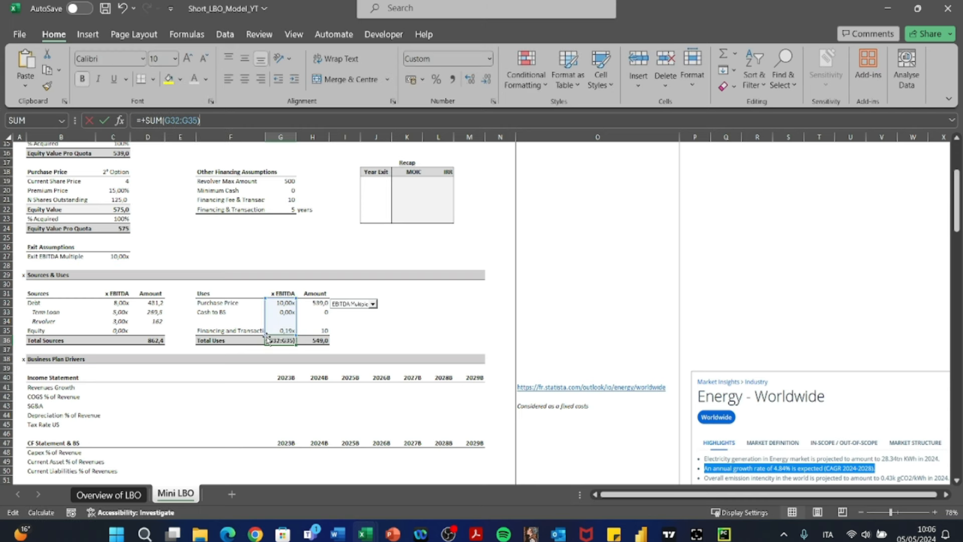
pyautogui.press('Escape')
# - Copy the x EBITDA total formula from G36 into C36 on the Total Sources line
pyautogui.press('Right')
pyautogui.press('Left')
pyautogui.hotkey('ctrl', 'c')
pyautogui.press('Left')
pyautogui.press('Left')
pyautogui.press('Left')
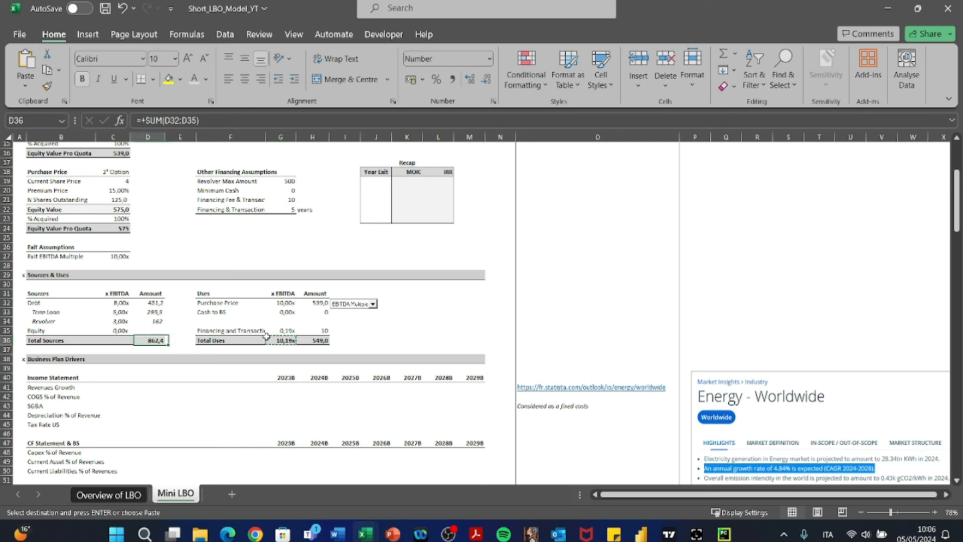
pyautogui.press('Left')
pyautogui.hotkey('ctrl', 'v')
pyautogui.press('Escape')
# - Check the x EBITDA formula of the Equity line in C35
pyautogui.press('Up')
pyautogui.write('+D35/$C$10')
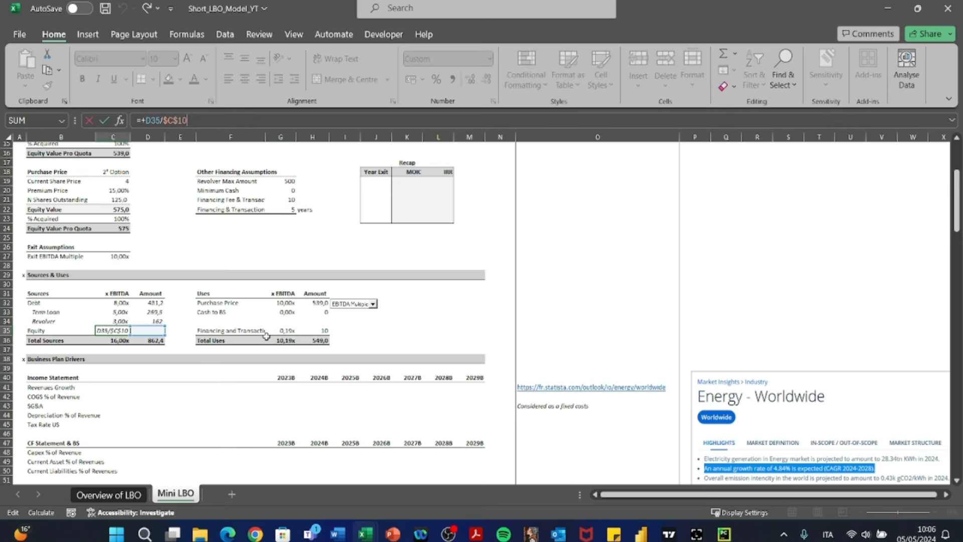
pyautogui.press('Escape')
pyautogui.press('Left')
pyautogui.press('Left')
pyautogui.press('Right')
pyautogui.press('F2')
pyautogui.press('Escape')
# - Enter the formula +H36-D32 in D35 so Equity equals Total Uses minus Debt
pyautogui.press('Right')
pyautogui.press('Right')
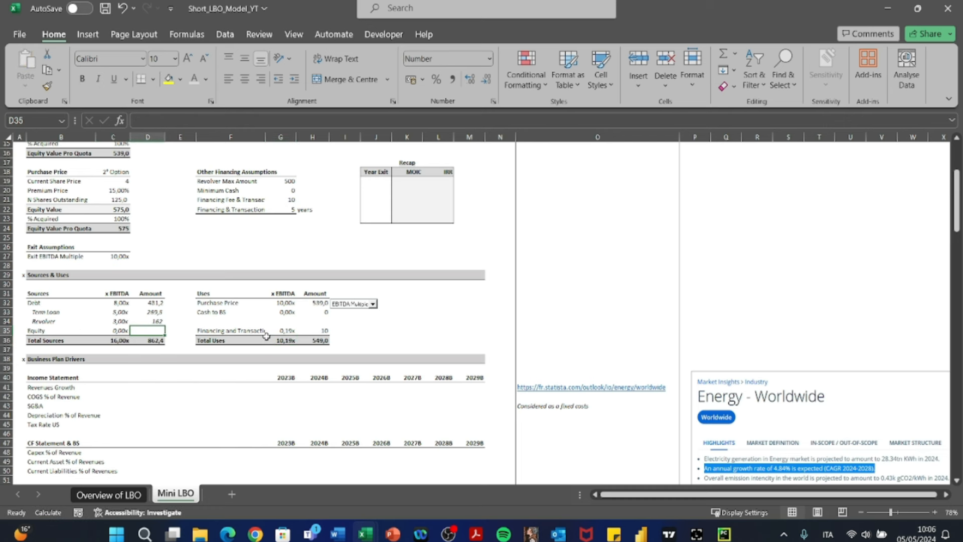
pyautogui.write('+')
pyautogui.press('Right')
pyautogui.press('Right')
pyautogui.press('Right')
pyautogui.press('Right')
pyautogui.press('Down')
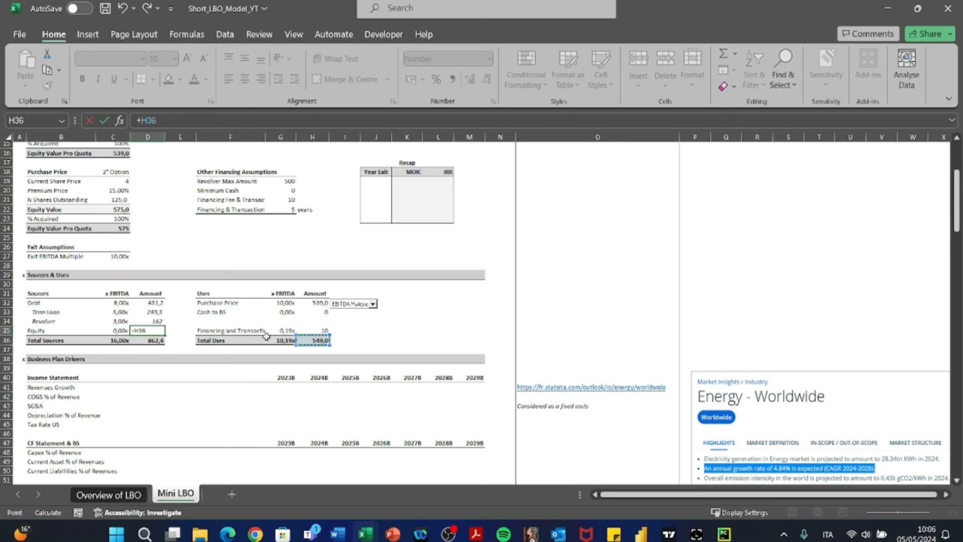
pyautogui.write('-')
pyautogui.press('Up')
pyautogui.press('Up')
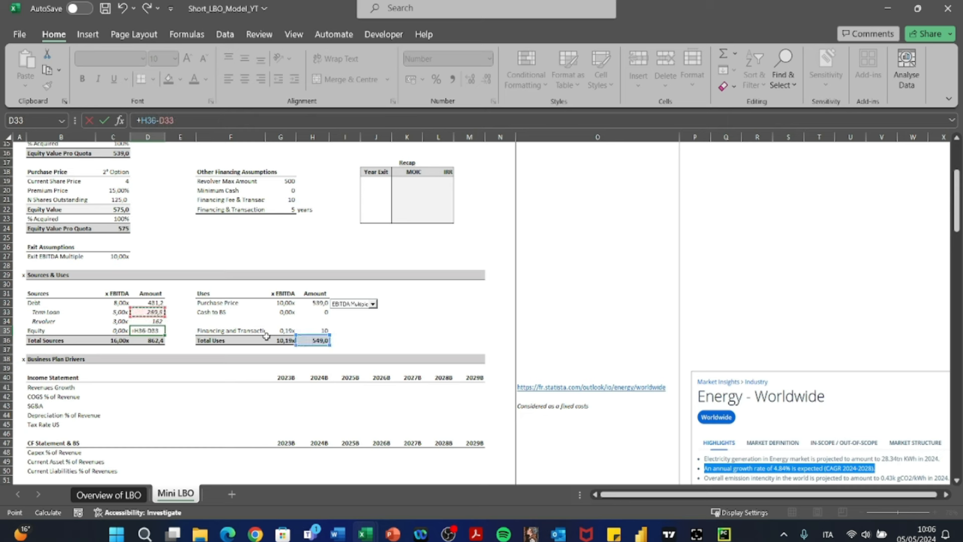
pyautogui.press('Up')
pyautogui.press('Return')
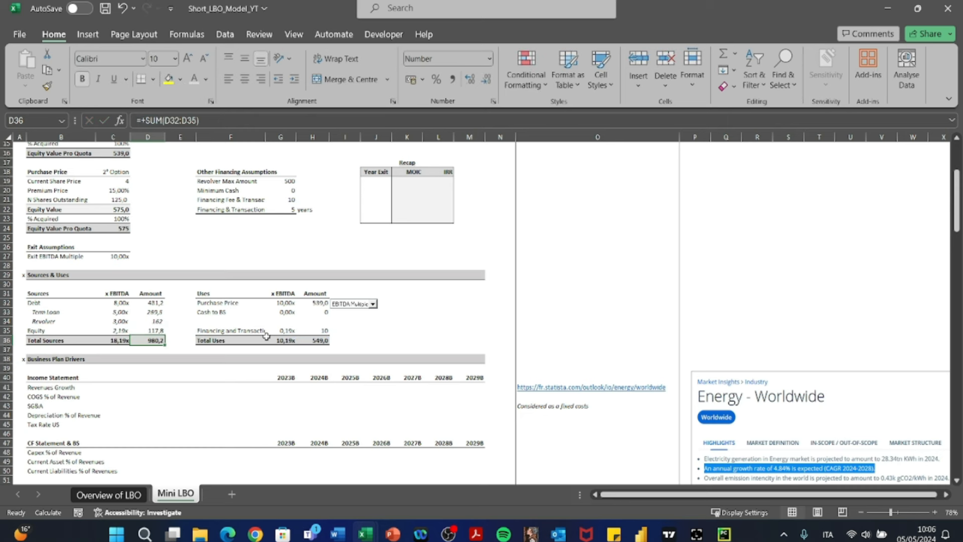
# - Check the formulas of the Equity line in C35:D35 and the Total Sources amount in D36
pyautogui.press('Up')
pyautogui.press('F2')
pyautogui.press('Escape')
pyautogui.press('Left')
pyautogui.press('F2')
pyautogui.press('Return')
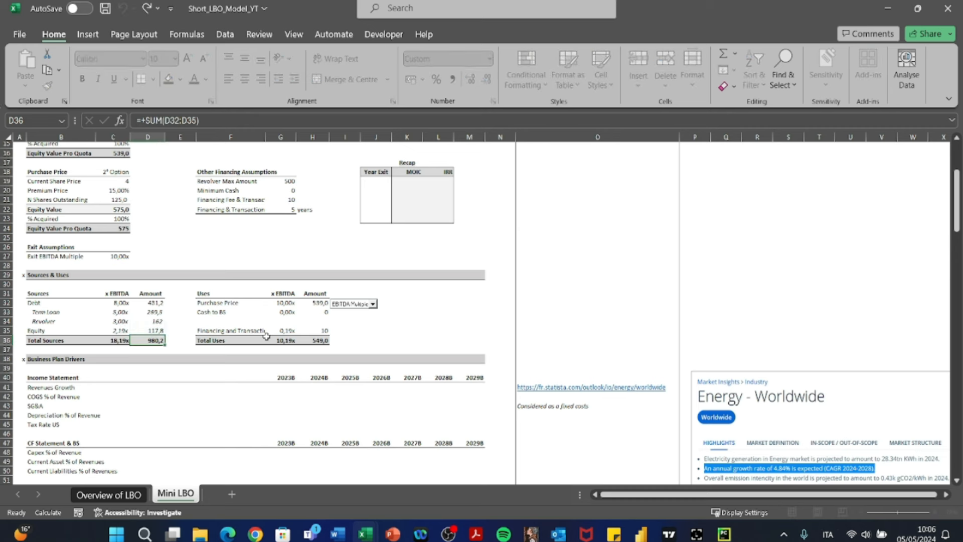
pyautogui.press('Up')
pyautogui.press('F2')
pyautogui.press('Return')
pyautogui.press('Up')
pyautogui.press('F2')
pyautogui.press('Escape')
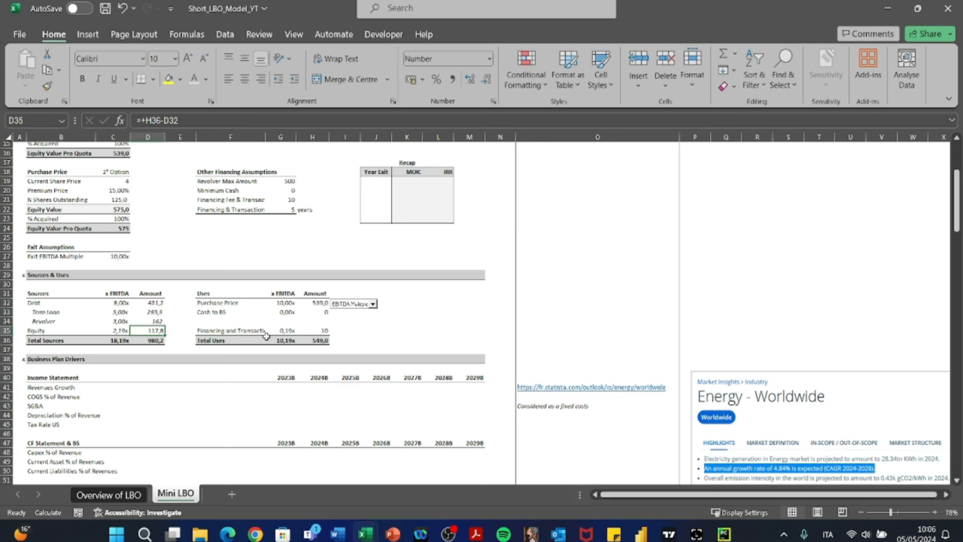
pyautogui.press('F2')
pyautogui.press('Escape')
pyautogui.press('F2')
pyautogui.press('Return')
pyautogui.press('F2')
pyautogui.press('Escape')
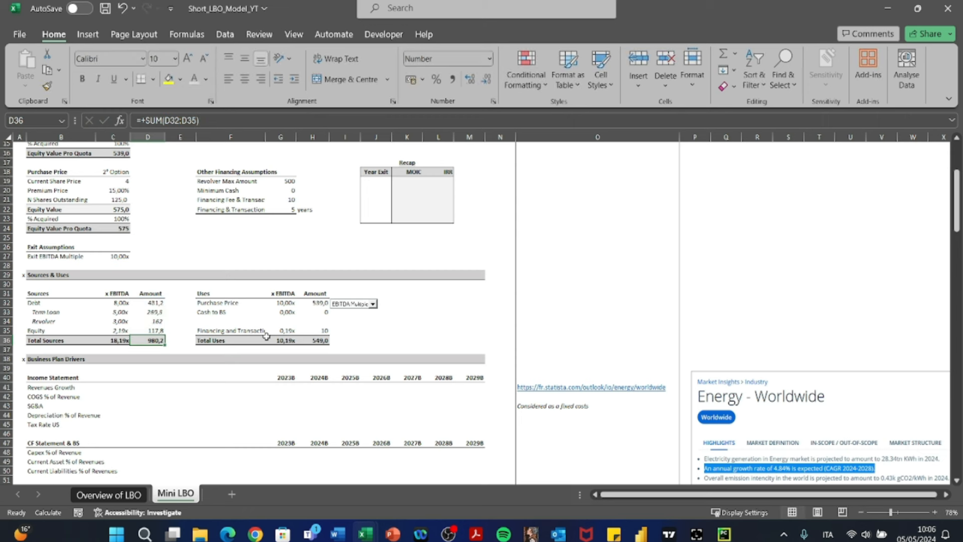
# - Replace the Total Sources amount formula in D36 with +D32+D35 to add only Debt and Equity
pyautogui.write('+')
pyautogui.press('Up')
pyautogui.press('Up')
pyautogui.press('Up')
pyautogui.press('Up')
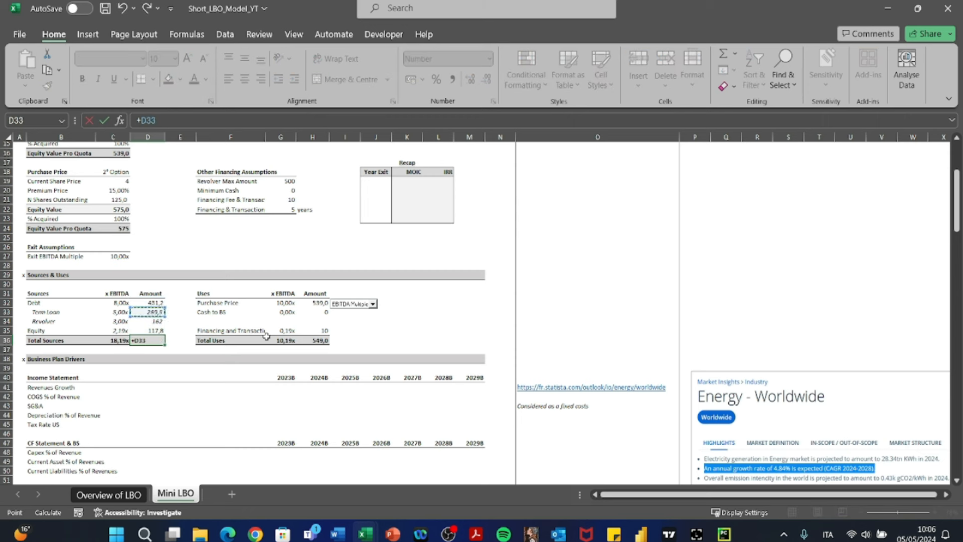
pyautogui.write('+')
pyautogui.press('Up')
pyautogui.press('Return')
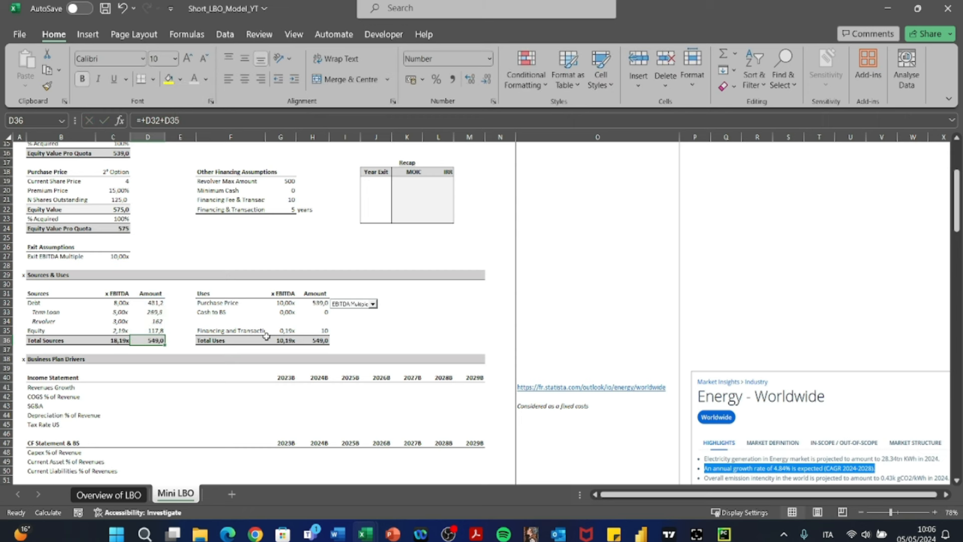
# - Replace the Total Sources x EBITDA formula in C36 with +C35+C32
pyautogui.hotkey('ctrl', 'c')
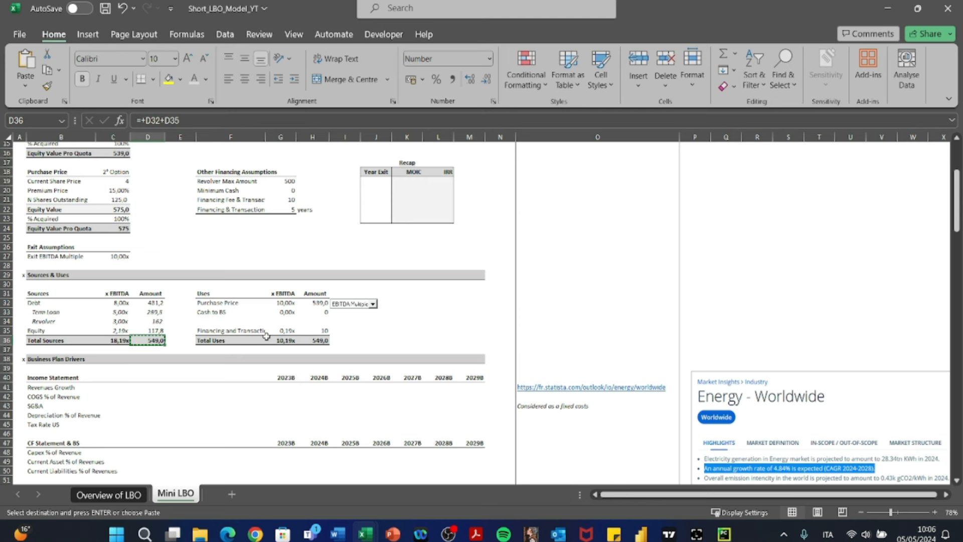
pyautogui.press('Left')
pyautogui.press('Escape')
pyautogui.press('Right')
pyautogui.press('Left')
pyautogui.write('ù')
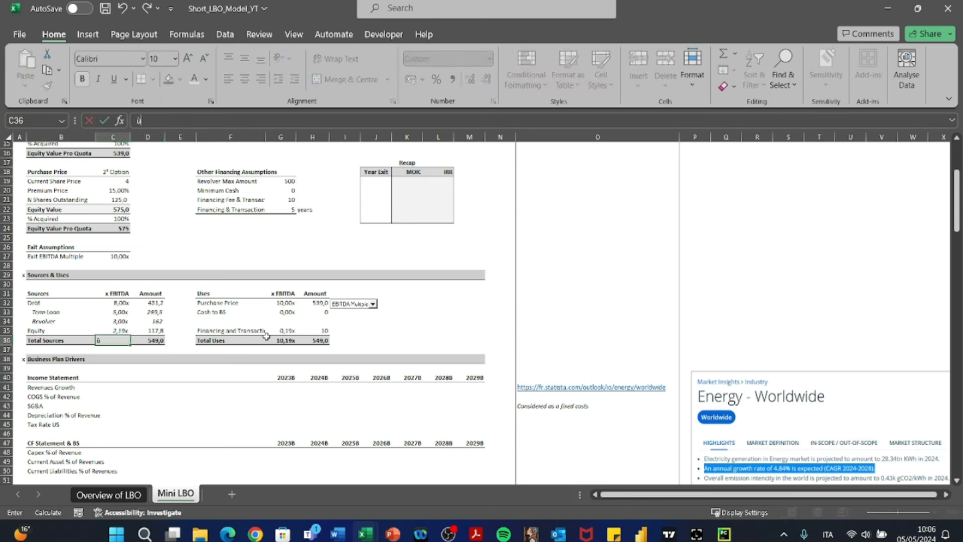
pyautogui.press('Escape')
pyautogui.write('+')
pyautogui.press('Up')
pyautogui.write('+')
pyautogui.press('Up')
pyautogui.press('Up')
pyautogui.press('Up')
pyautogui.press('Up')
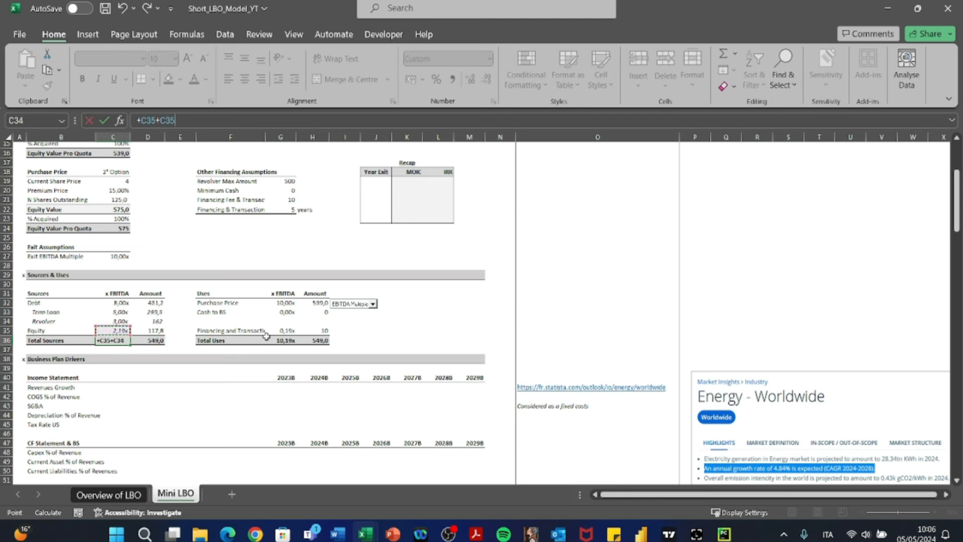
pyautogui.press('Tab')
pyautogui.press('Left')
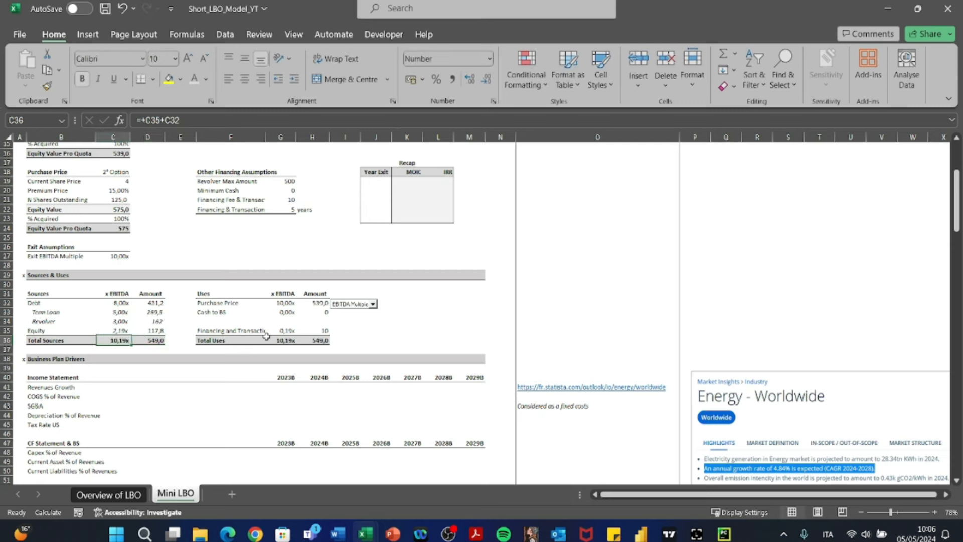
# - Compare Total Uses with Total Sources using the temporary formula +H36-D36 in J36
pyautogui.press('Right')
pyautogui.press('Right')
pyautogui.press('Right')
pyautogui.press('Right')
pyautogui.press('Right')
pyautogui.press('Right')
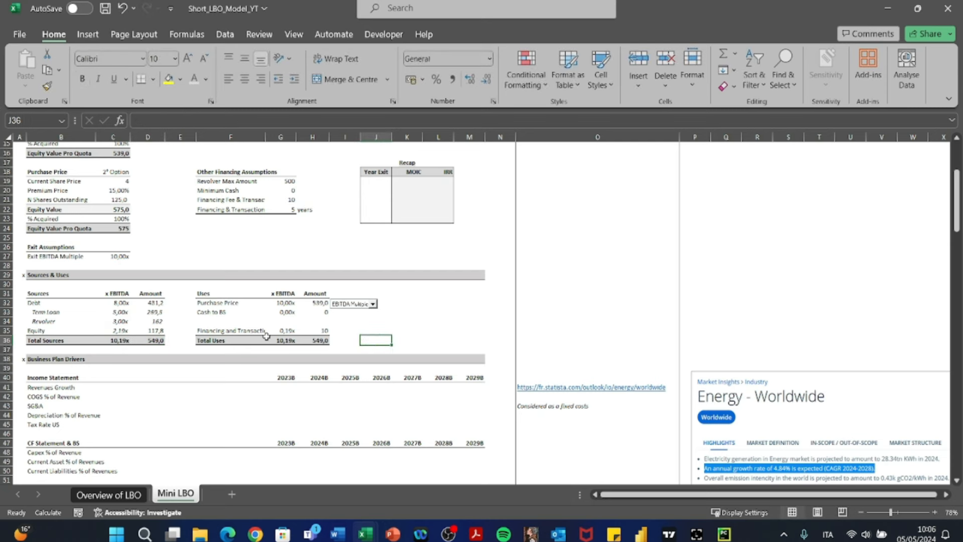
pyautogui.write('+')
pyautogui.press('Left')
pyautogui.press('Left')
pyautogui.write('-')
pyautogui.press('Left')
pyautogui.press('Left')
pyautogui.press('Left')
pyautogui.press('Left')
pyautogui.press('Left')
pyautogui.press('Left')
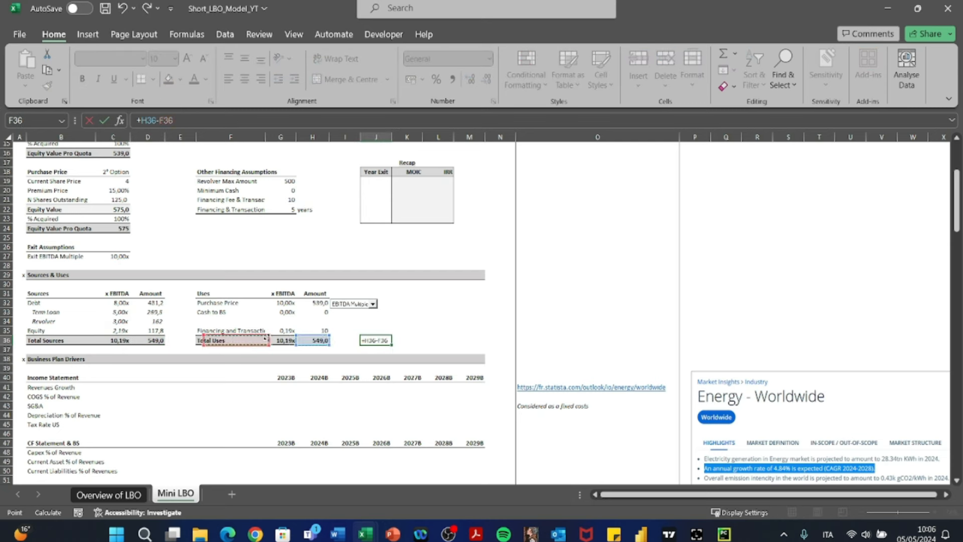
pyautogui.press('Return')
pyautogui.press('Up')
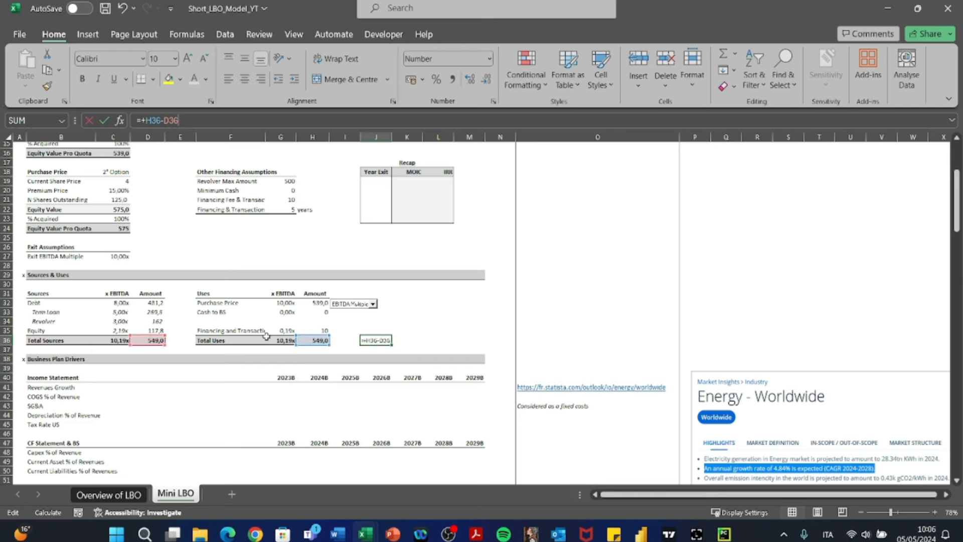
# - Examine the Equity amount in D35 and how it feeds the first BS of SPV table on the Overview of LBO sheet
pyautogui.scroll(3, 266, 336)
pyautogui.click(147, 415)
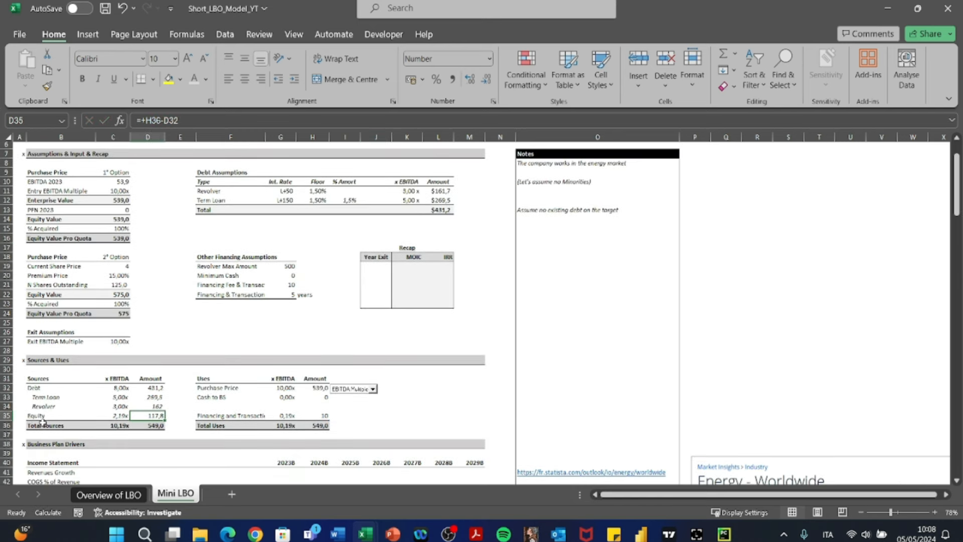
pyautogui.click(7, 415)
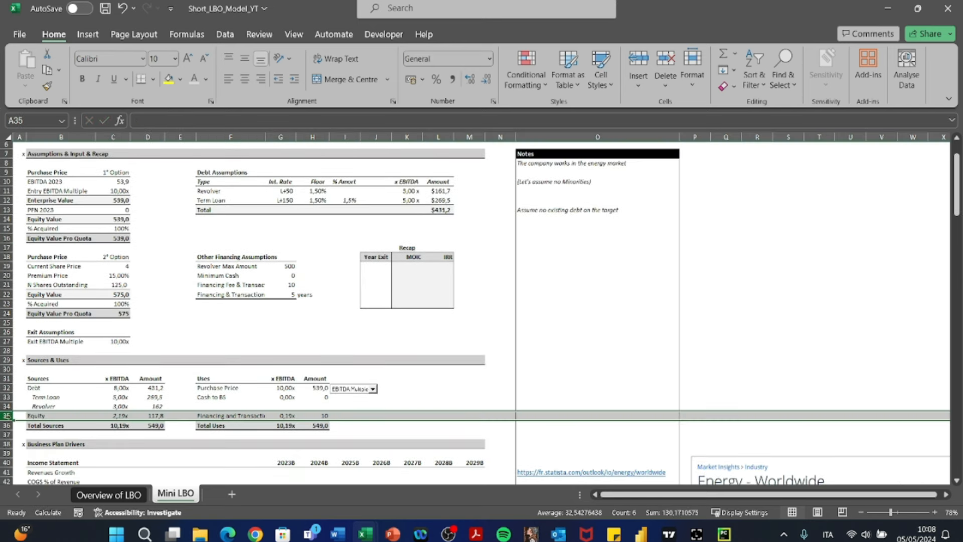
pyautogui.click(157, 416)
pyautogui.click(122, 497)
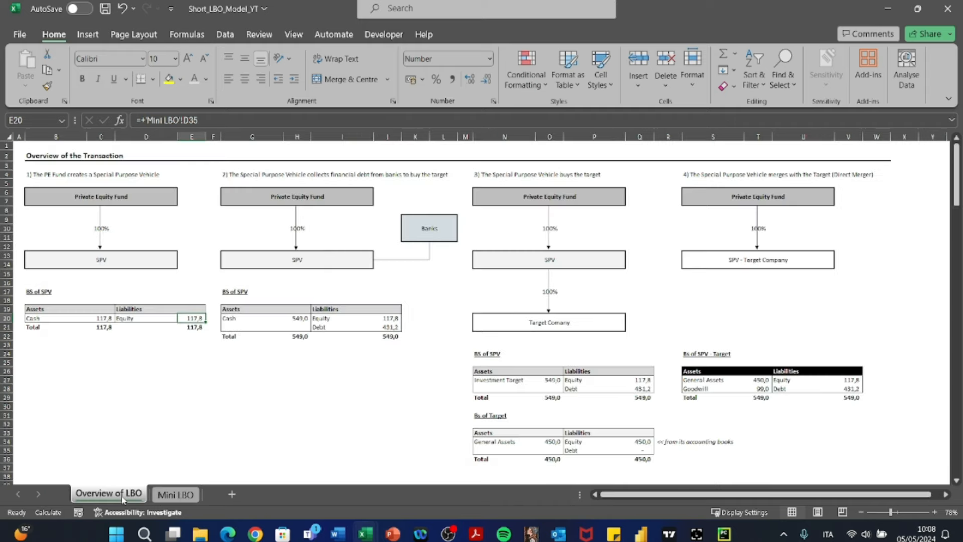
pyautogui.click(170, 496)
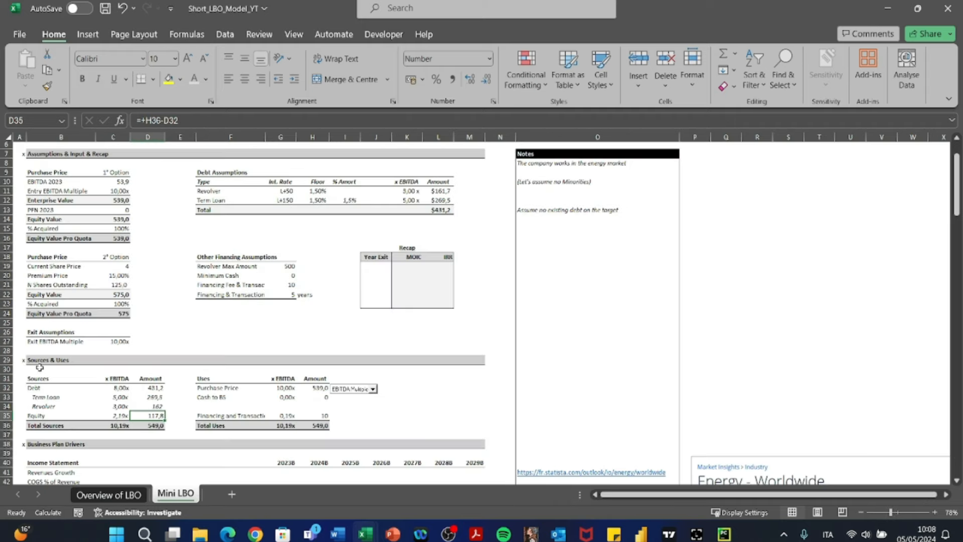
pyautogui.click(92, 496)
pyautogui.press('Left')
pyautogui.press('Left')
pyautogui.press('Left')
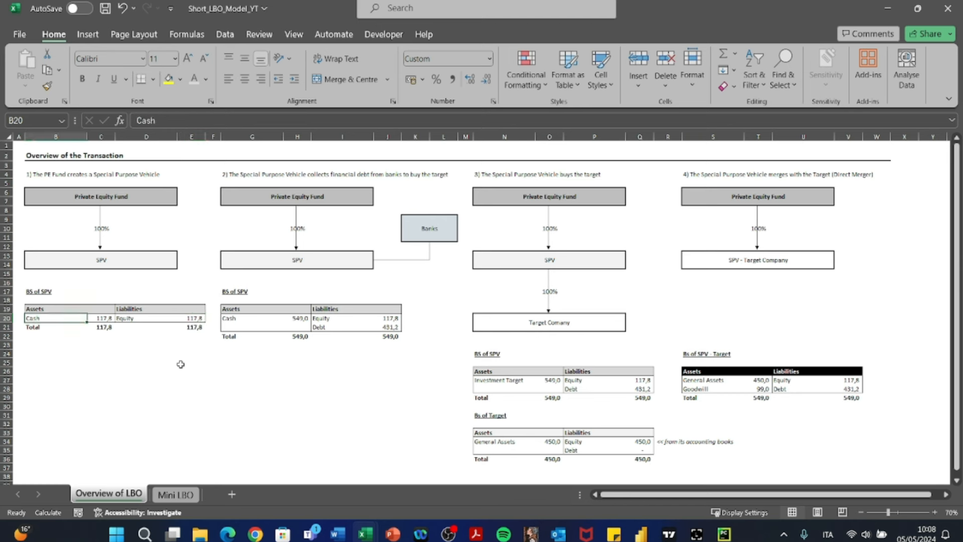
# - Examine the first stage of the Overview of LBO sheet, including the Cash formula in C20 and its link to Equity in E20
pyautogui.press('Right')
pyautogui.press('F2')
pyautogui.press('Escape')
pyautogui.press('Right')
pyautogui.press('Left')
pyautogui.press('Up')
pyautogui.press('Up')
pyautogui.press('Up')
pyautogui.press('Up')
pyautogui.press('Up')
pyautogui.press('Up')
pyautogui.press('Up')
pyautogui.press('Up')
pyautogui.press('Up')
pyautogui.press('Up')
pyautogui.press('Up')
pyautogui.press('Up')
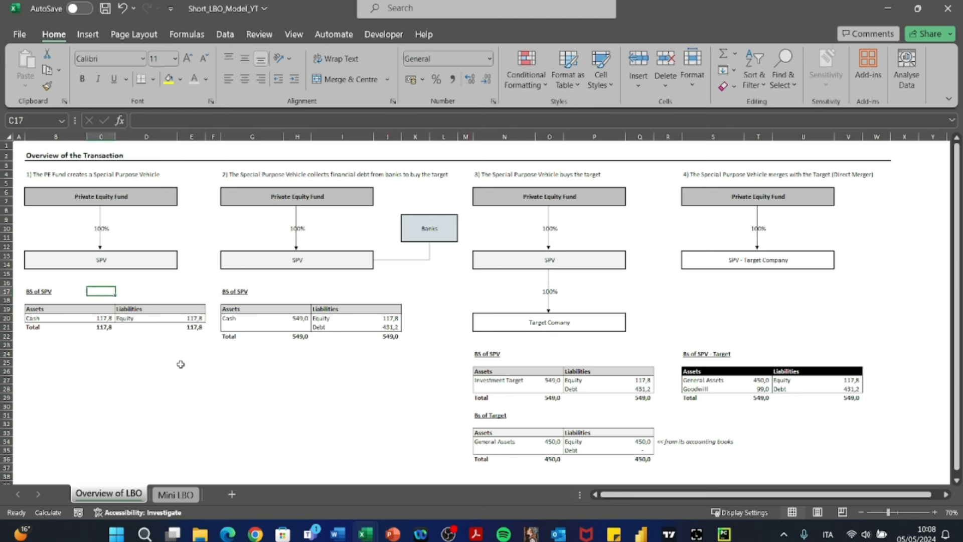
pyautogui.press('Down')
pyautogui.press('Down')
pyautogui.press('Down')
pyautogui.press('Down')
pyautogui.press('Down')
pyautogui.press('Down')
pyautogui.press('Down')
pyautogui.press('Down')
pyautogui.press('Down')
pyautogui.press('Down')
pyautogui.press('Down')
pyautogui.press('Down')
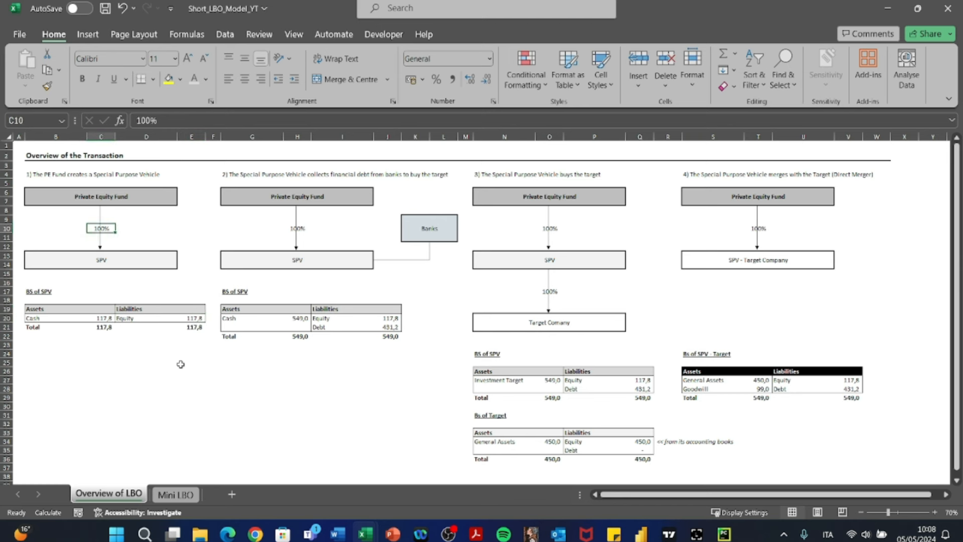
pyautogui.press('Right')
pyautogui.press('Right')
pyautogui.press('Right')
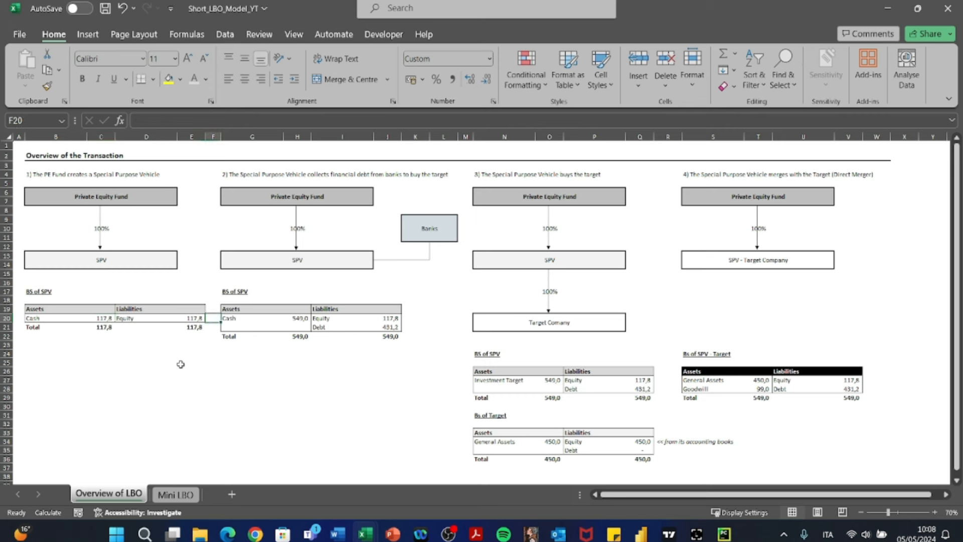
pyautogui.press('Left')
pyautogui.press('Left')
pyautogui.press('Left')
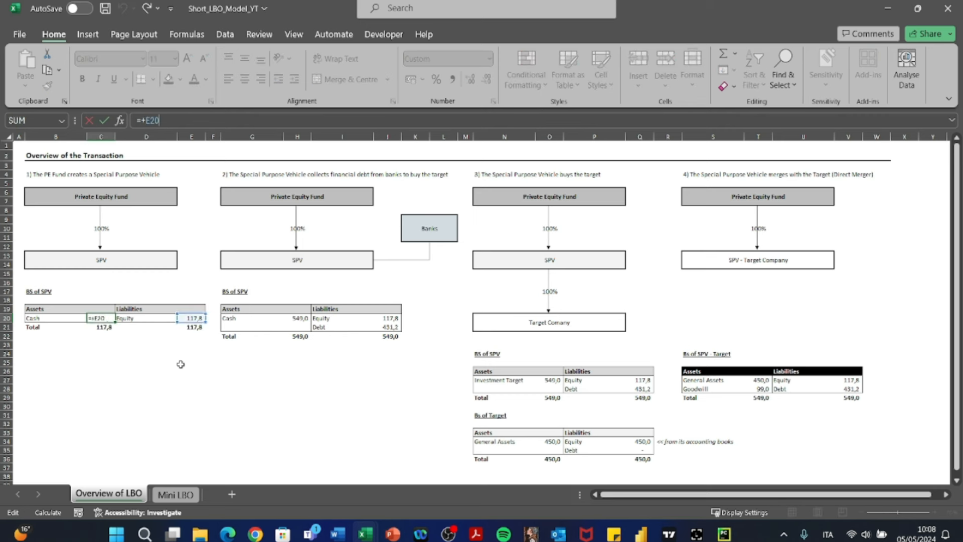
# - Examine the second transaction stage, following the diagram from the Special Purpose Vehicle to the Banks that lend to it
pyautogui.click(254, 176)
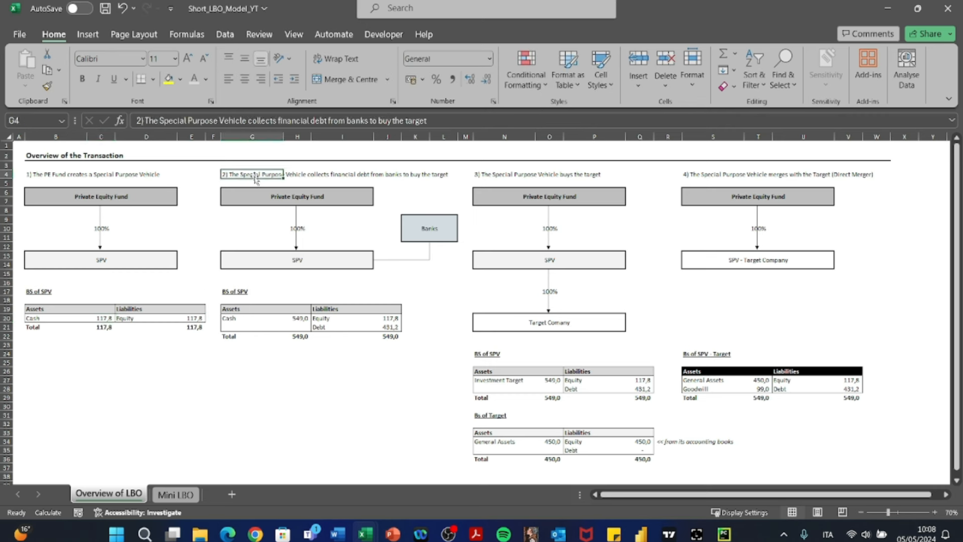
pyautogui.press('Down')
pyautogui.press('Down')
pyautogui.press('Down')
pyautogui.press('Down')
pyautogui.press('Down')
pyautogui.press('Down')
pyautogui.press('Down')
pyautogui.press('Down')
pyautogui.press('Down')
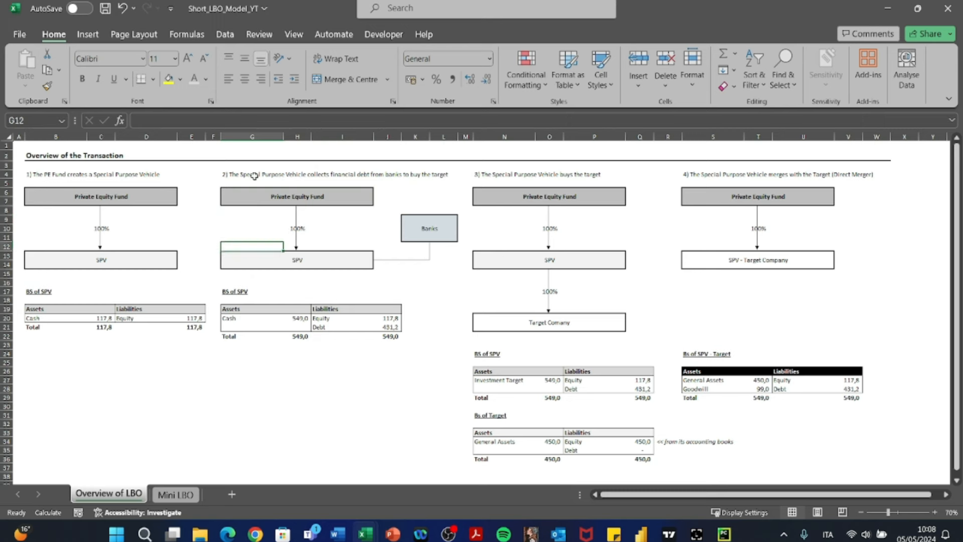
pyautogui.press('Right')
pyautogui.press('Right')
pyautogui.press('Right')
pyautogui.press('Right')
pyautogui.press('Right')
pyautogui.press('Up')
pyautogui.press('Down')
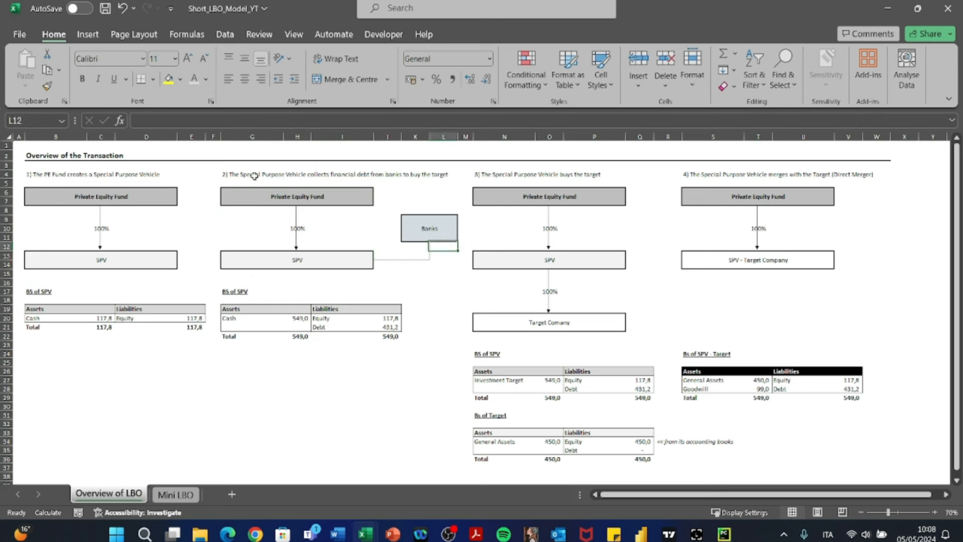
# - Inspect the Equity amount in J20 of the second BS of SPV table
pyautogui.press('Down')
pyautogui.press('Down')
pyautogui.press('Down')
pyautogui.press('Left')
# - Inspect the Debt row of the second BS of SPV table and trace it to D32 on the Mini LBO sheet
pyautogui.press('Down')
pyautogui.press('Down')
pyautogui.press('Down')
pyautogui.press('Down')
pyautogui.press('Left')
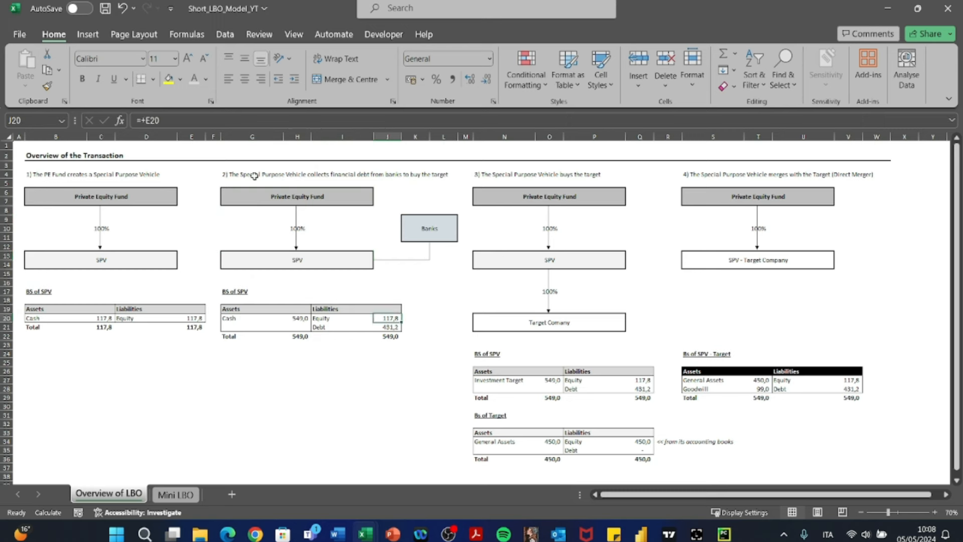
pyautogui.press('Down')
pyautogui.press('Left')
pyautogui.hotkey('shift', 'Right')
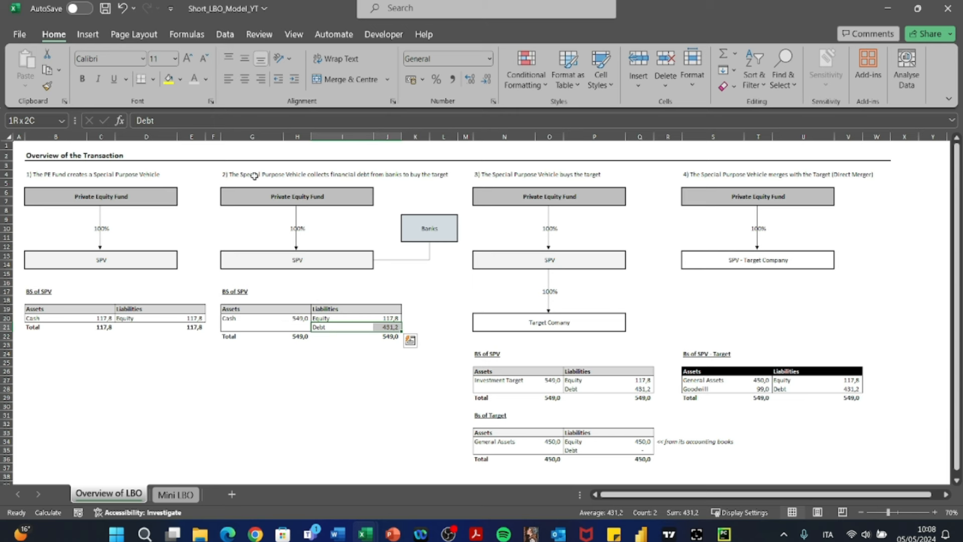
pyautogui.press('Left')
pyautogui.press('Left')
pyautogui.press('Right')
pyautogui.press('Right')
pyautogui.press('Right')
pyautogui.hotkey('shift', 'Left')
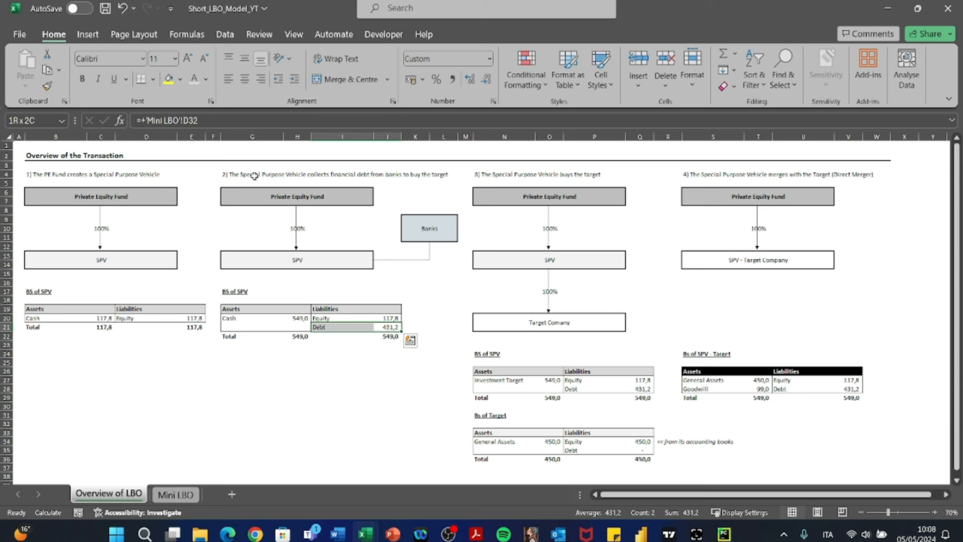
pyautogui.press('Right')
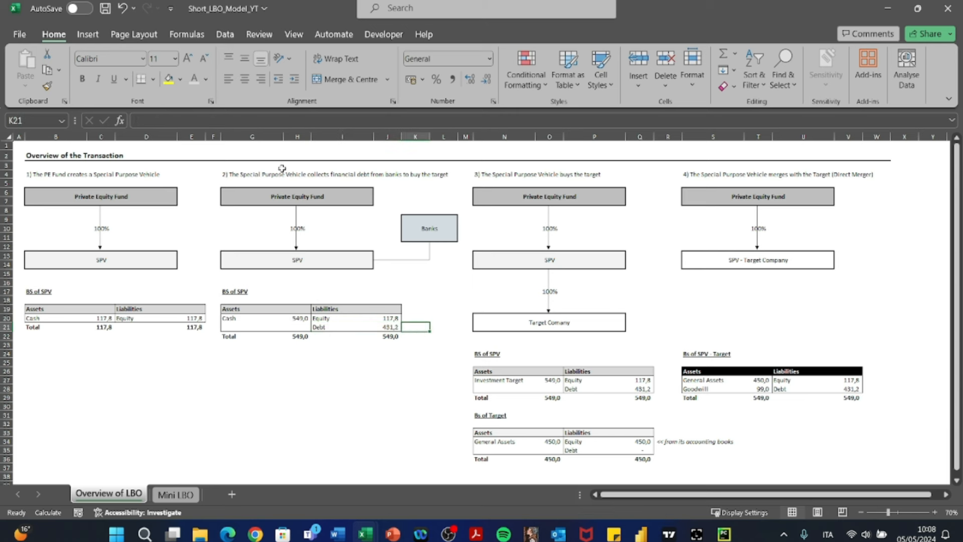
pyautogui.hotkey('ctrl', 'pagedown')
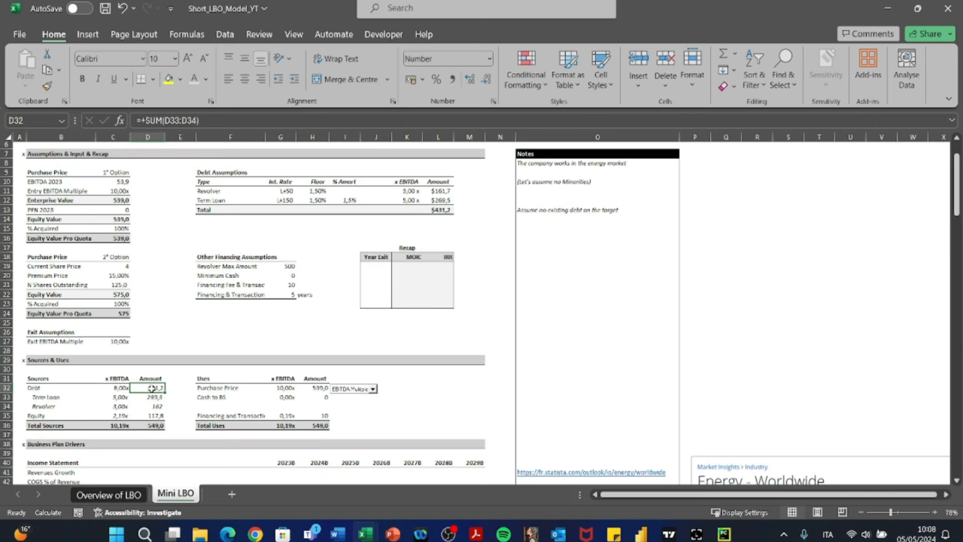
pyautogui.click(131, 497)
# - Inspect the Cash formula in H20 and the Equity formula in J20 of the second BS of SPV table
pyautogui.press('Up')
pyautogui.press('F2')
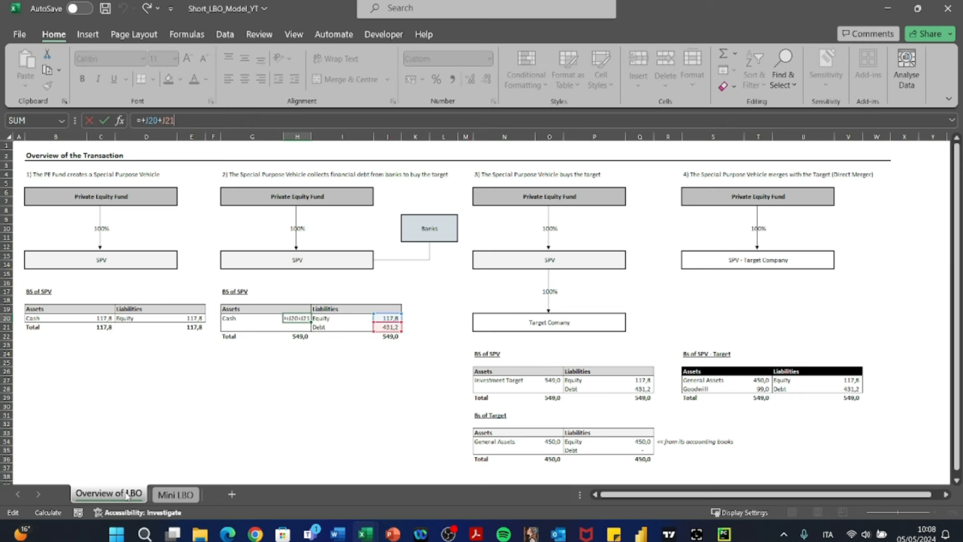
pyautogui.press('Escape')
pyautogui.press('F2')
pyautogui.press('Return')
pyautogui.press('Down')
pyautogui.press('Up')
pyautogui.press('Up')
pyautogui.press('Right')
pyautogui.press('Right')
pyautogui.press('F2')
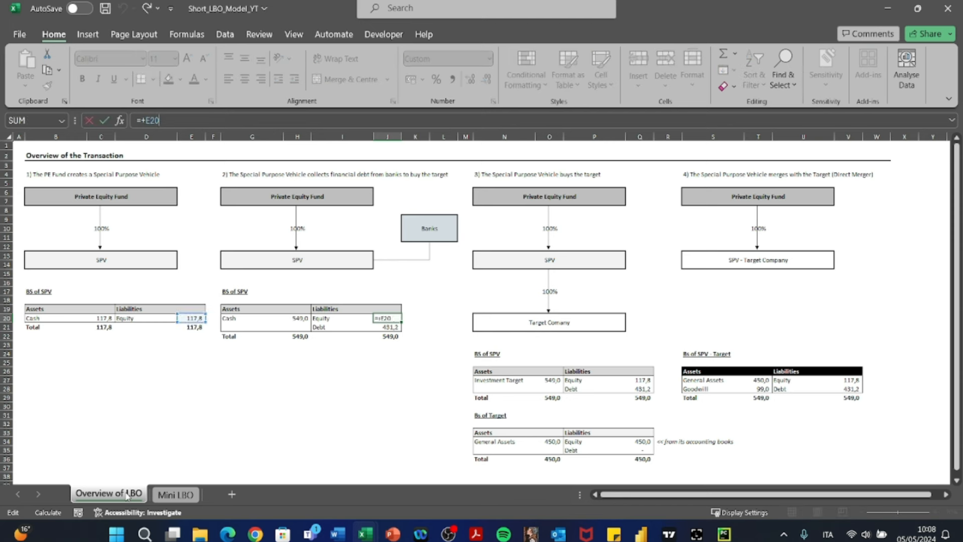
pyautogui.press('Return')
pyautogui.press('F2')
pyautogui.press('Escape')
pyautogui.press('Left')
pyautogui.press('Left')
pyautogui.press('Up')
pyautogui.press('F2')
pyautogui.press('Escape')
pyautogui.press('Down')
pyautogui.press('Right')
pyautogui.press('Right')
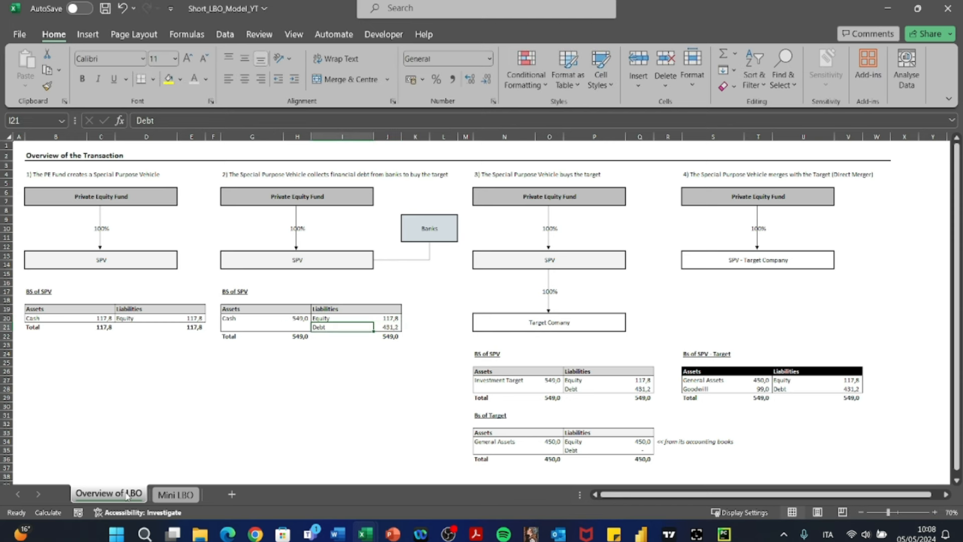
# - Recheck how Cash in H20 adds up Equity and Debt, and inspect the Debt formula in J21
pyautogui.press('Left')
pyautogui.press('Left')
pyautogui.press('Up')
pyautogui.press('Right')
pyautogui.press('F2')
pyautogui.press('Escape')
pyautogui.press('Left')
pyautogui.press('F2')
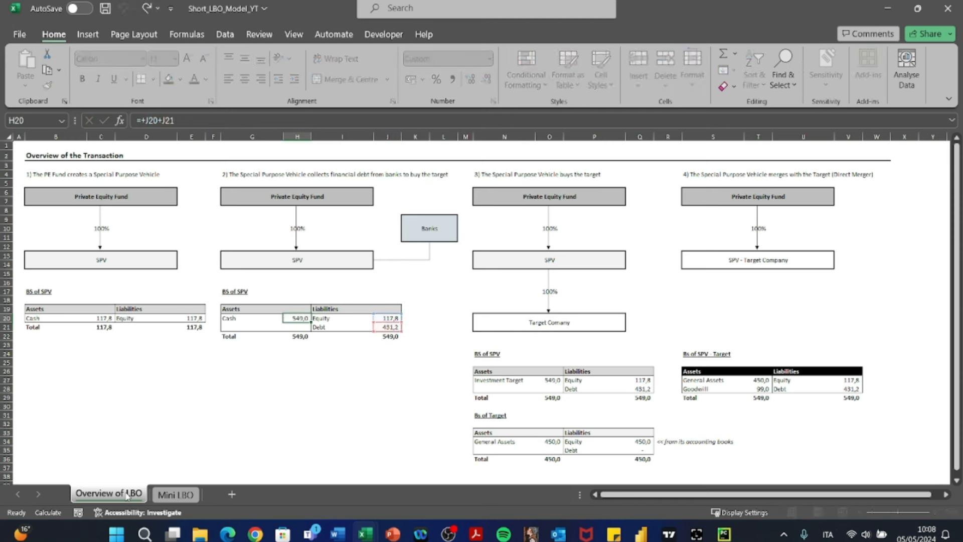
pyautogui.press('Return')
pyautogui.press('Right')
pyautogui.press('Right')
pyautogui.press('F2')
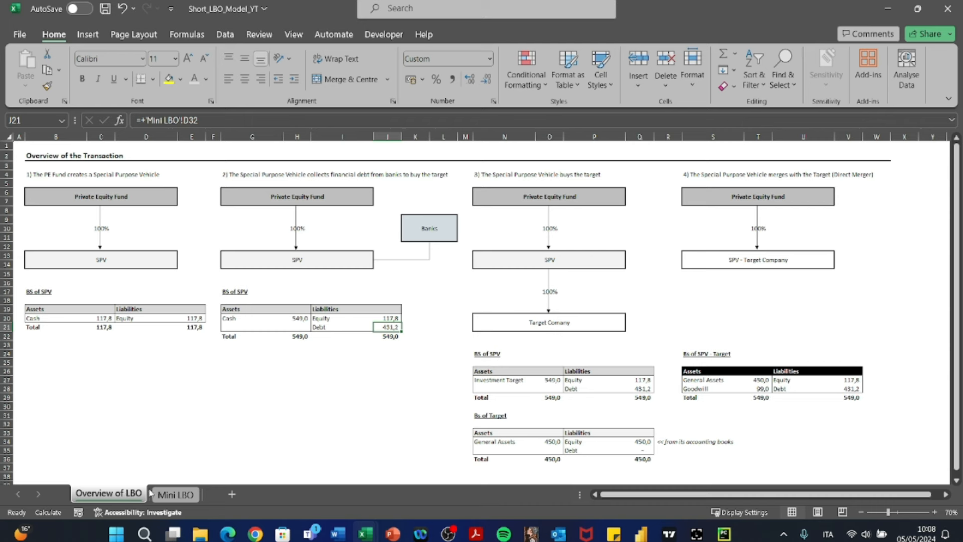
# - Examine the third transaction stage from the Private Equity Fund down to the Target Company and the Investment Target amount in O27
pyautogui.hscroll(3, 314, 415)
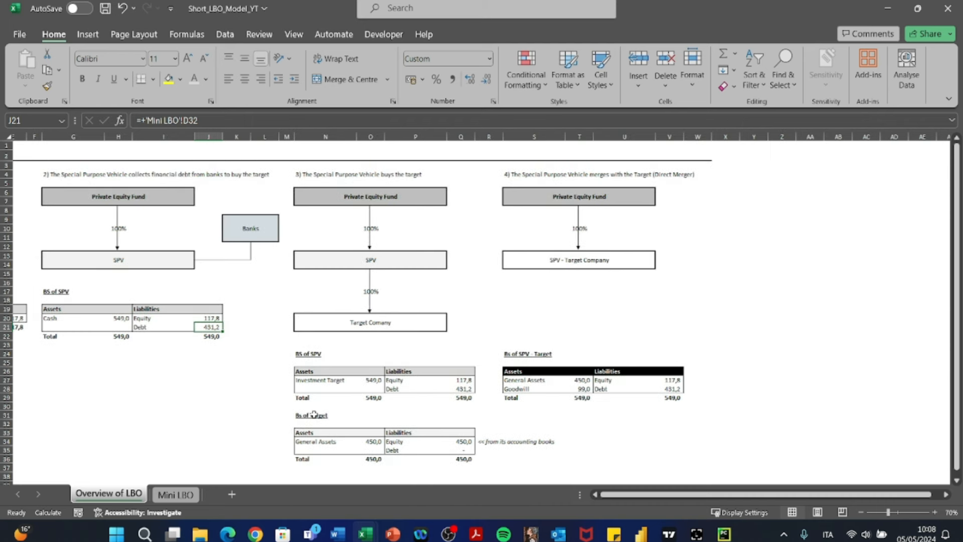
pyautogui.click(382, 199)
pyautogui.press('Escape')
pyautogui.press('Down')
pyautogui.press('Down')
pyautogui.press('Down')
pyautogui.press('Down')
pyautogui.press('Down')
pyautogui.press('Down')
pyautogui.press('Down')
pyautogui.press('Down')
pyautogui.press('Down')
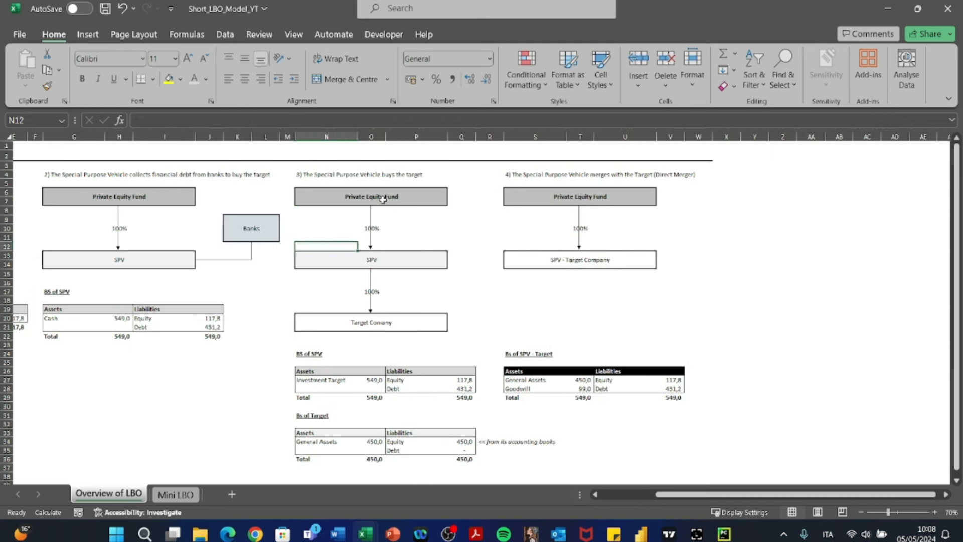
pyautogui.press('Down')
pyautogui.press('Down')
pyautogui.press('Down')
pyautogui.press('Down')
pyautogui.press('Down')
pyautogui.press('Down')
pyautogui.press('Down')
pyautogui.press('Down')
pyautogui.press('Down')
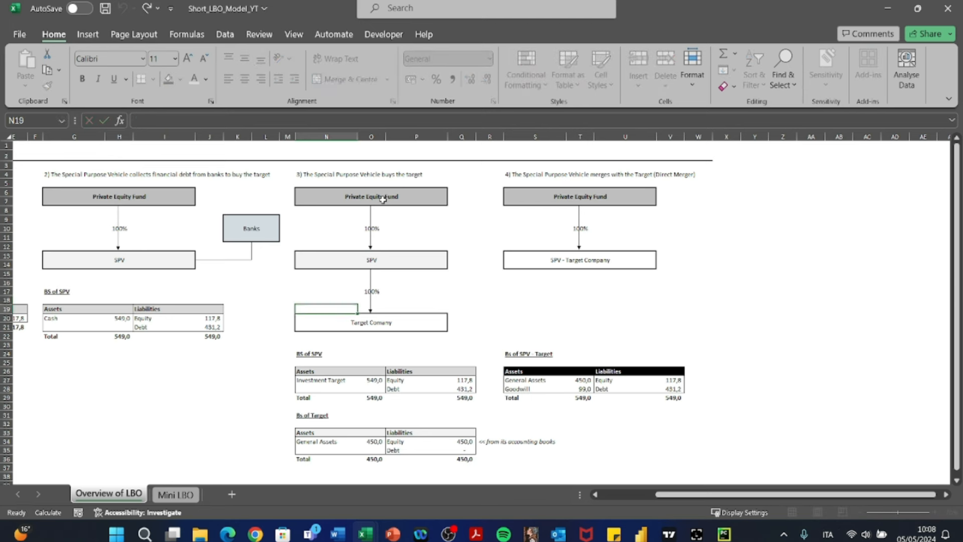
pyautogui.press('Right')
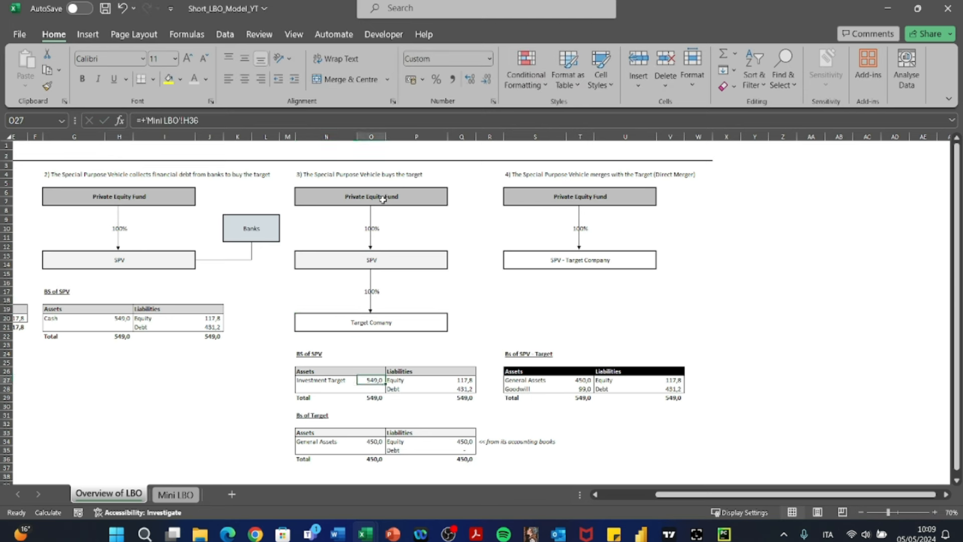
# - Examine the Equity and Debt liabilities in the third-stage BS of SPV table by selecting their rows
pyautogui.press('Right')
pyautogui.press('Right')
pyautogui.hotkey('shift', 'Down')
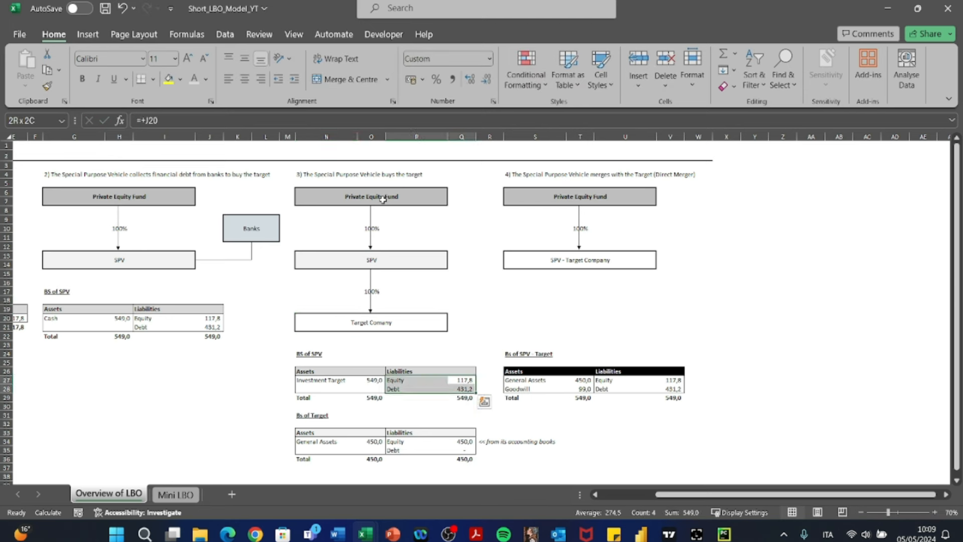
pyautogui.hotkey('shift', 'Left')
pyautogui.hotkey('shift', 'Right')
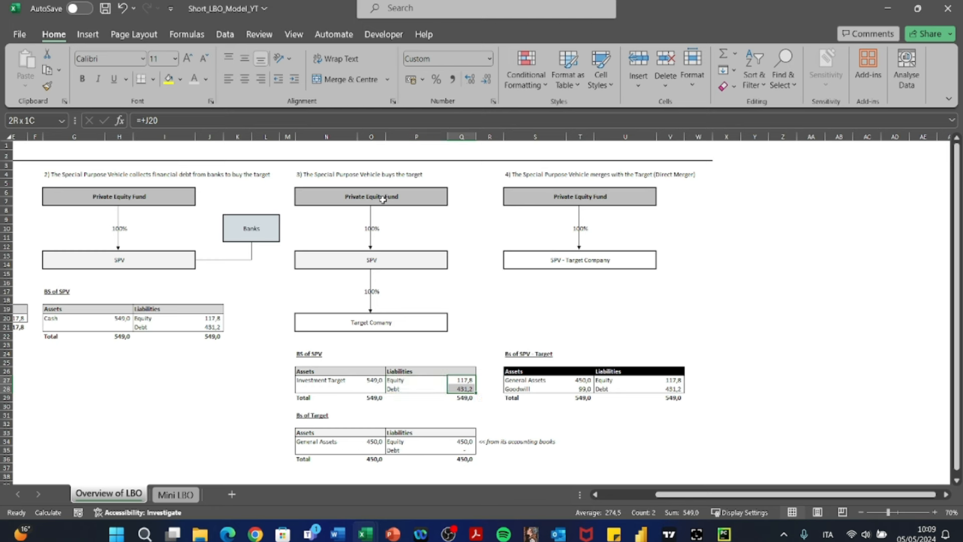
# - Compare the Investment Target asset in N27:O27 with the Cash asset of the second-stage BS of SPV table
pyautogui.press('Left')
pyautogui.press('Left')
pyautogui.press('Left')
pyautogui.hotkey('shift', 'Right')
pyautogui.hotkey('ctrl', 'v')
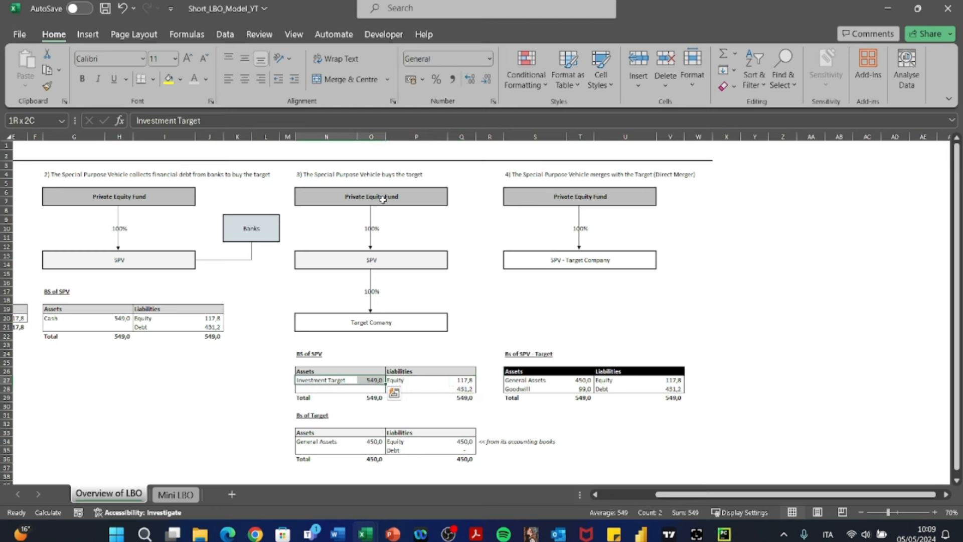
pyautogui.click(68, 319)
pyautogui.moveTo(321, 382); pyautogui.dragTo(367, 380)
pyautogui.hotkey('ctrl', 'v')
pyautogui.scroll(-2, 367, 380)
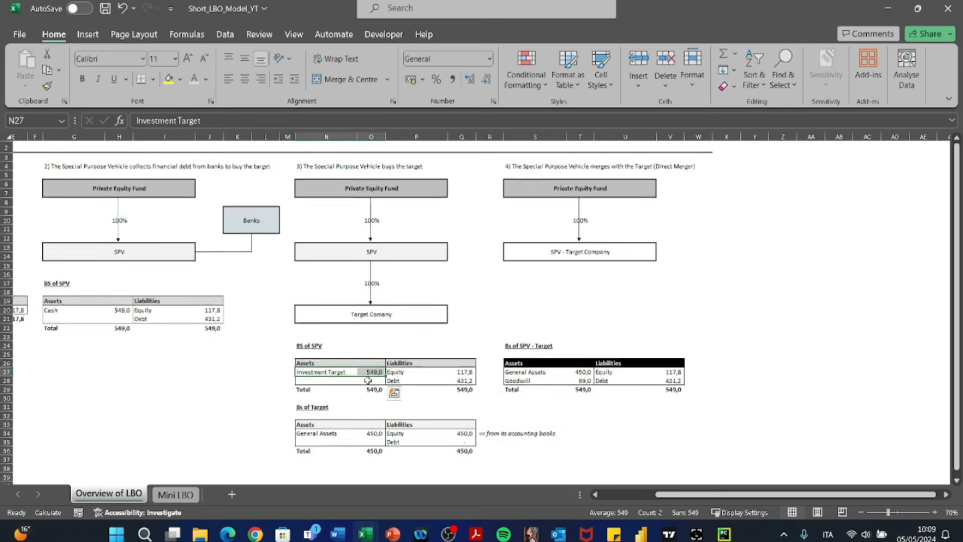
# - Trace the Investment Target formula in O27 to Total Uses in H36 on the Mini LBO sheet and examine the Uses table
pyautogui.press('Left')
pyautogui.press('Right')
pyautogui.press('F2')
pyautogui.press('Tab')
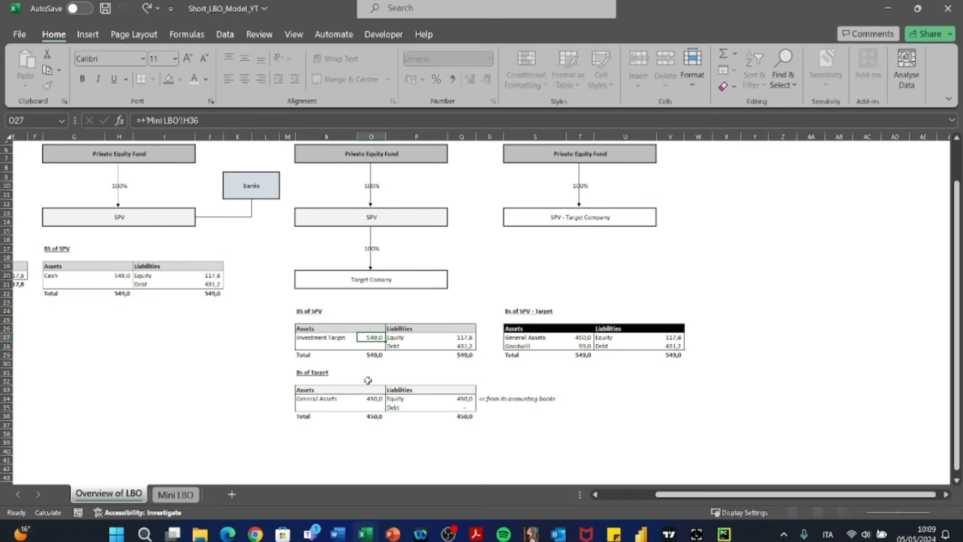
pyautogui.press('F2')
pyautogui.press('Tab')
pyautogui.press('Left')
pyautogui.press('F2')
pyautogui.press('Return')
pyautogui.press('F2')
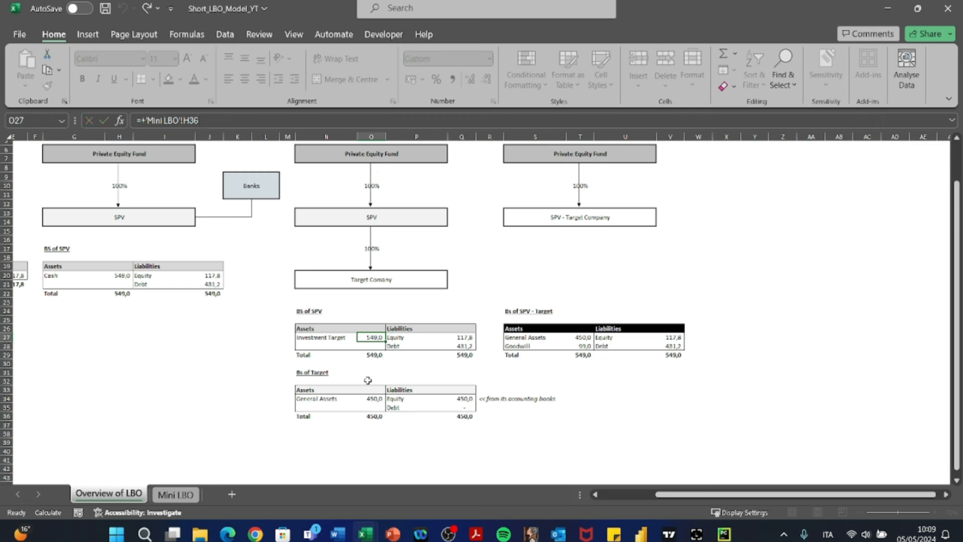
pyautogui.press('Return')
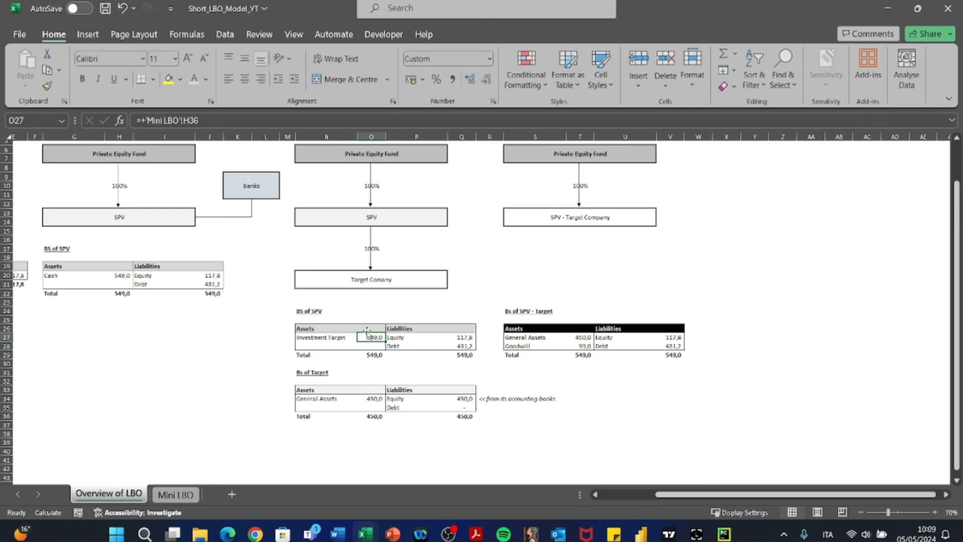
pyautogui.hotkey('ctrl', '[')
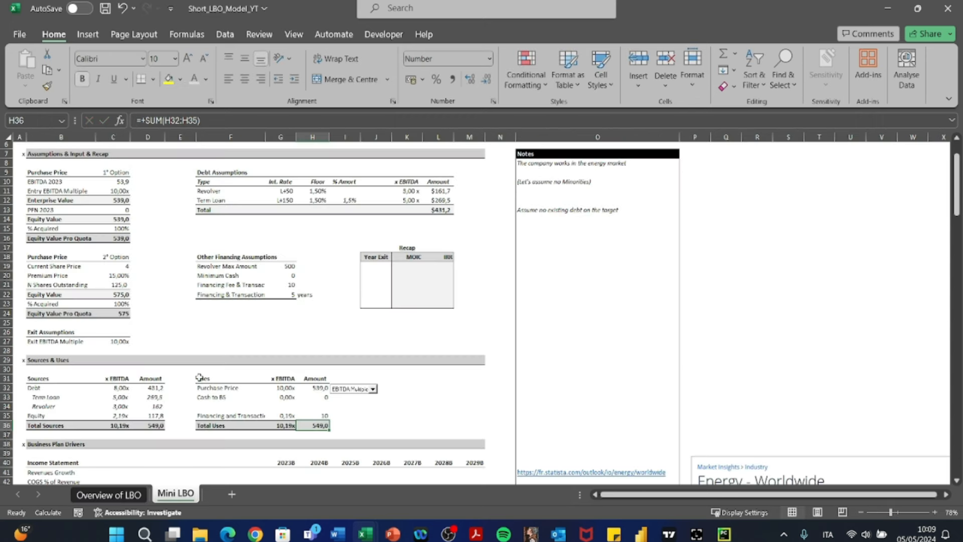
pyautogui.moveTo(200, 377); pyautogui.dragTo(323, 426)
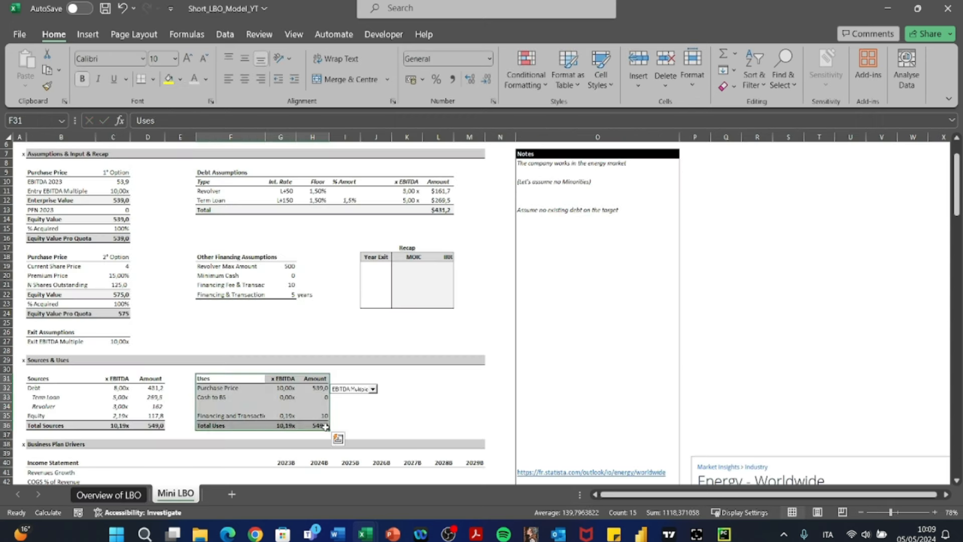
pyautogui.click(86, 497)
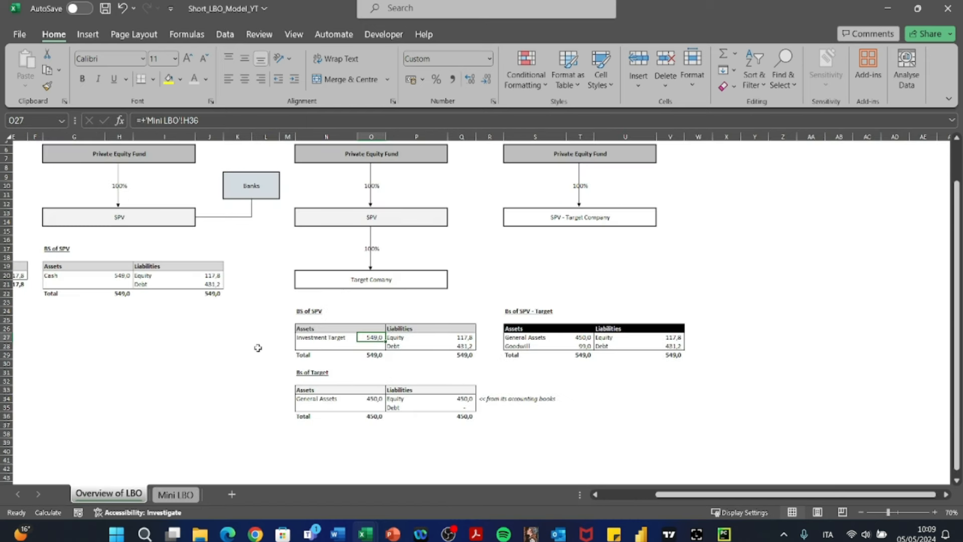
# - Select the whole Bs of Target table, N33:Q36, to examine its assets and liabilities
pyautogui.press('Down')
pyautogui.press('Down')
pyautogui.press('Down')
pyautogui.press('Down')
pyautogui.press('Down')
pyautogui.press('Down')
pyautogui.press('Left')
pyautogui.hotkey('shift', 'Down')
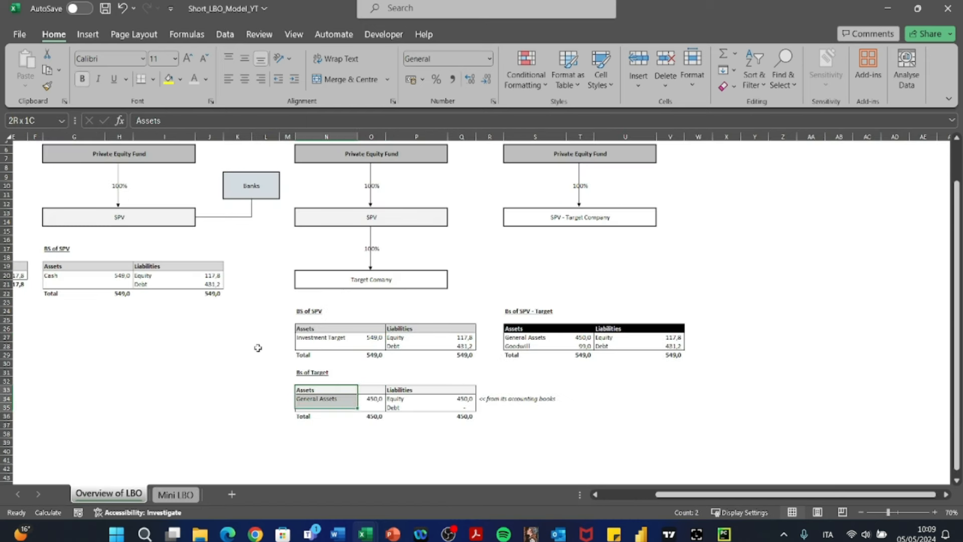
pyautogui.hotkey('shift', 'Down')
pyautogui.hotkey('shift', 'Down')
pyautogui.hotkey('shift', 'Down')
pyautogui.hotkey('shift', 'Right')
pyautogui.hotkey('shift', 'Right')
pyautogui.hotkey('shift', 'Right')
pyautogui.hotkey('shift', 'Right')
pyautogui.hotkey('shift', 'Up')
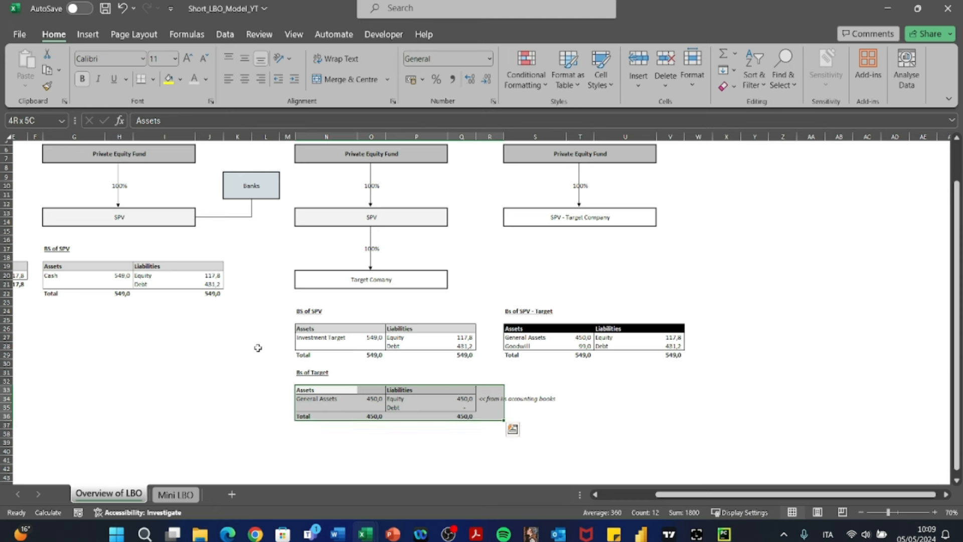
pyautogui.hotkey('shift', 'Left')
pyautogui.hotkey('shift', 'Up')
pyautogui.hotkey('shift', 'Down')
pyautogui.hotkey('shift', 'Right')
pyautogui.hotkey('shift', 'Left')
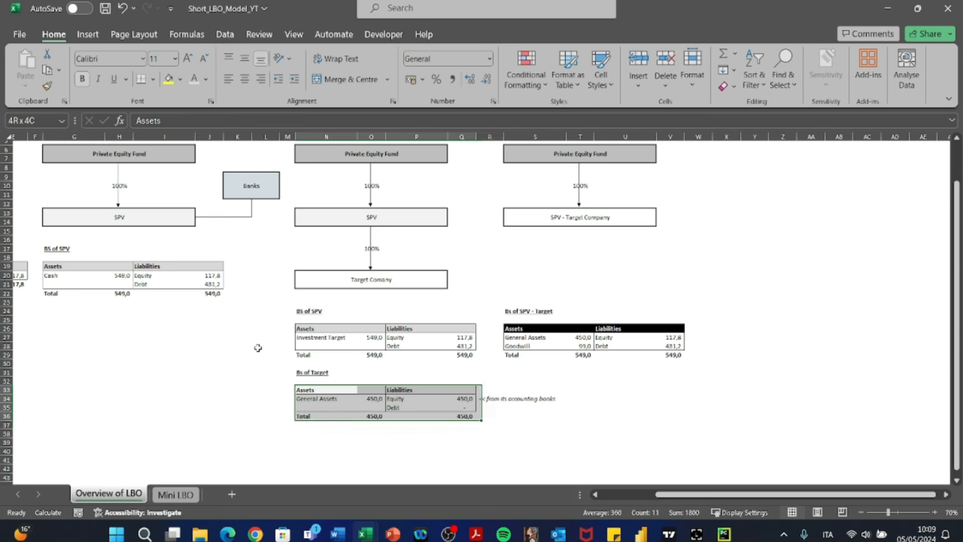
pyautogui.hotkey('shift', 'Up')
# - Examine the General Assets row in N34:O34 of the Bs of Target table
pyautogui.hotkey('shift', 'Down')
pyautogui.hotkey('shift', 'Right')
pyautogui.hotkey('shift', 'Left')
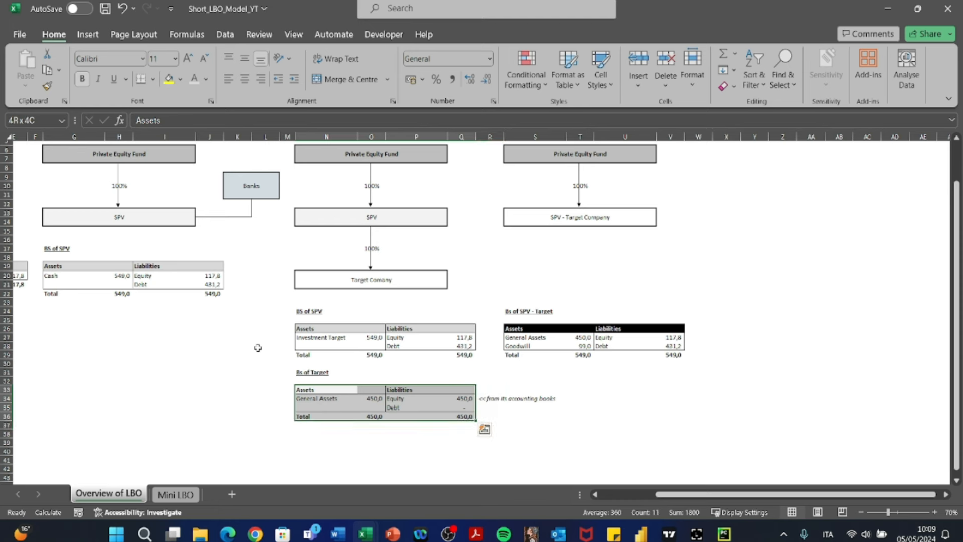
pyautogui.hotkey('shift', 'Up')
pyautogui.hotkey('shift', 'Down')
pyautogui.hotkey('shift', 'Right')
pyautogui.hotkey('shift', 'Left')
pyautogui.press('Up')
pyautogui.press('Down')
pyautogui.press('Down')
pyautogui.hotkey('shift', 'Right')
pyautogui.hotkey('shift', 'Down')
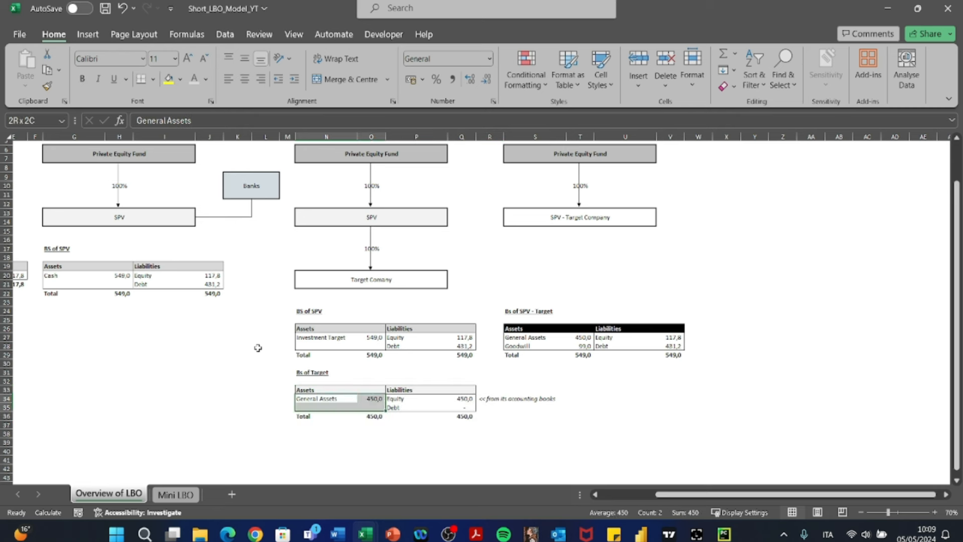
pyautogui.hotkey('shift', 'Up')
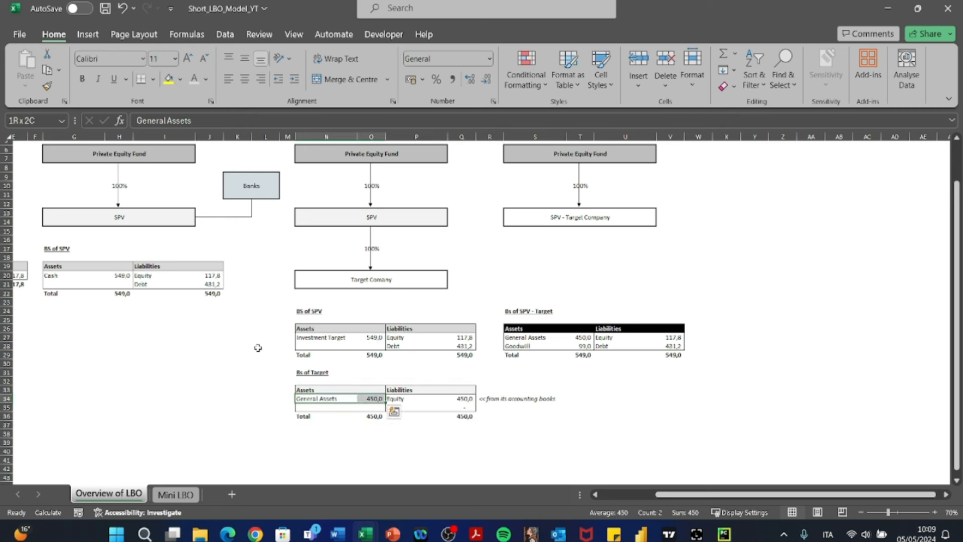
# - Compare the target's General Assets formula in O34 with its Equity in Q34 and the accounting books note in R34
pyautogui.press('Right')
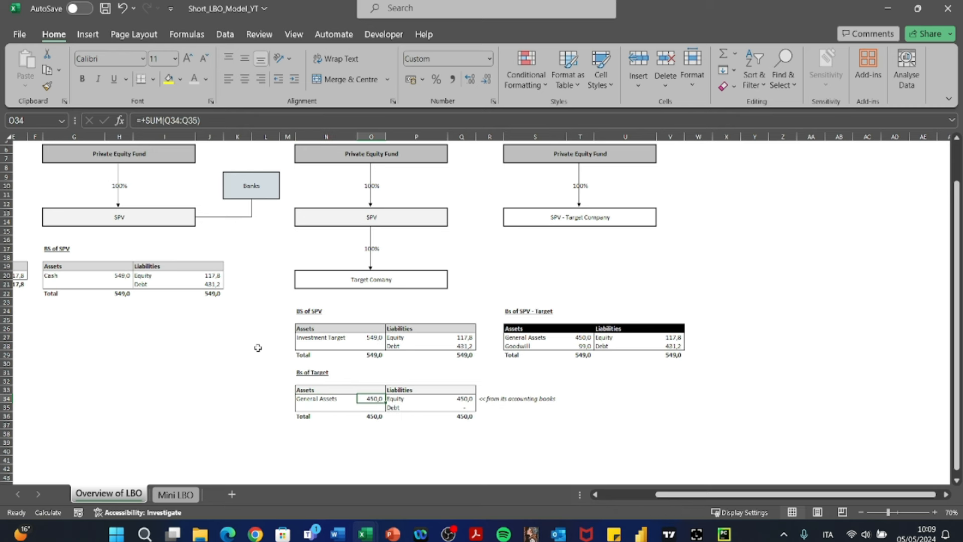
pyautogui.press('Left')
pyautogui.press('Right')
pyautogui.press('Right')
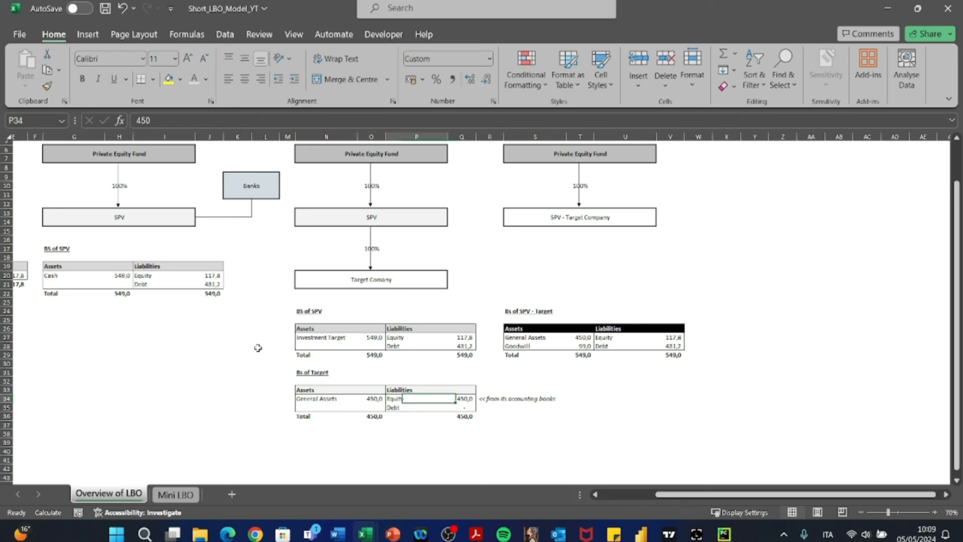
pyautogui.press('Left')
pyautogui.press('Right')
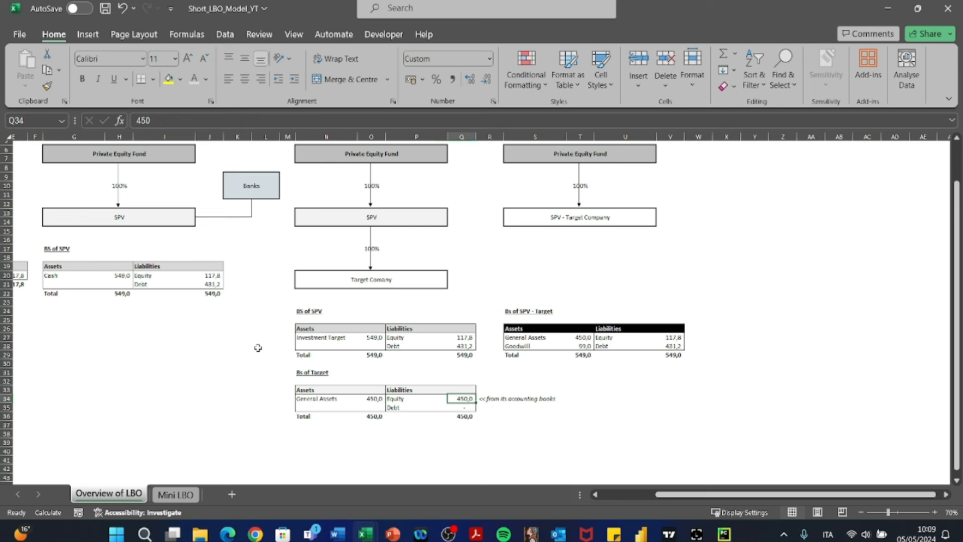
pyautogui.press('Right')
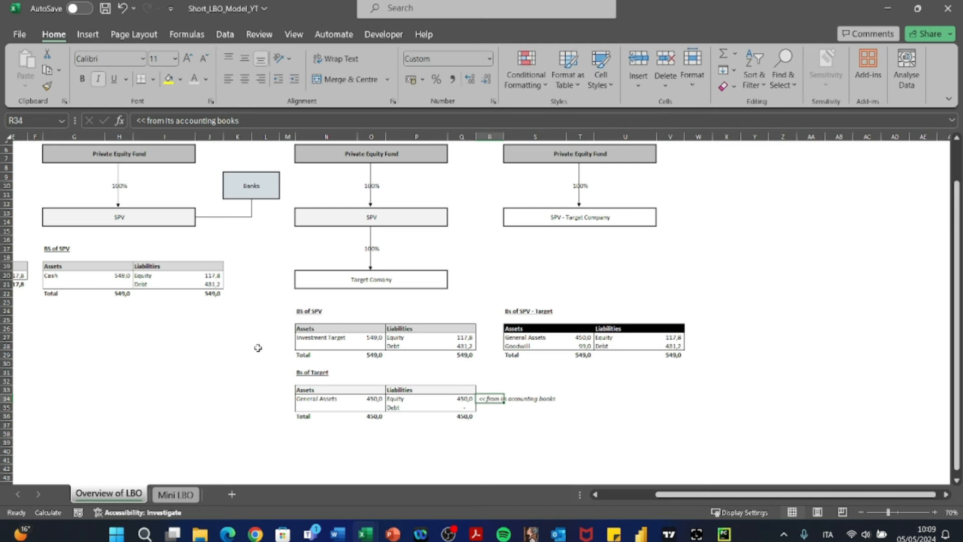
pyautogui.press('Left')
pyautogui.press('Left')
pyautogui.press('Right')
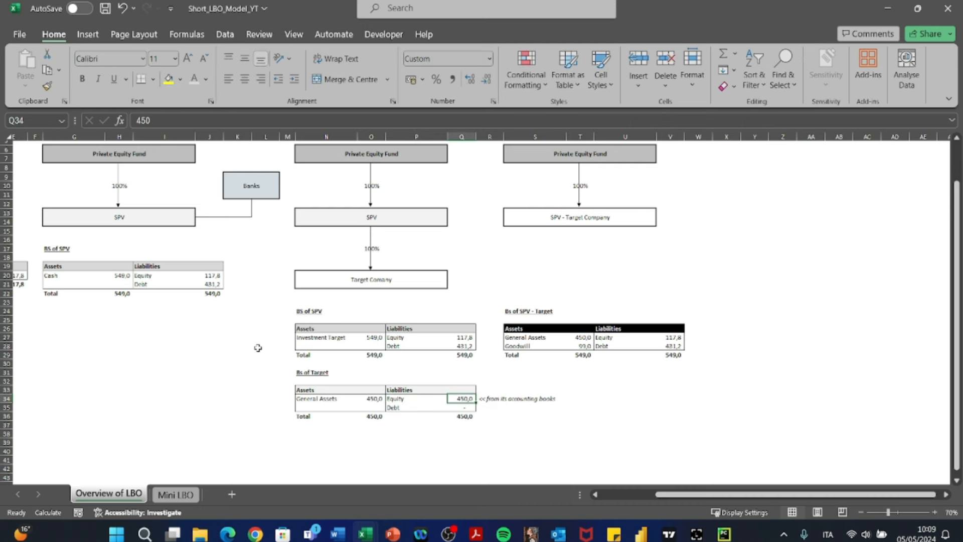
pyautogui.press('Right')
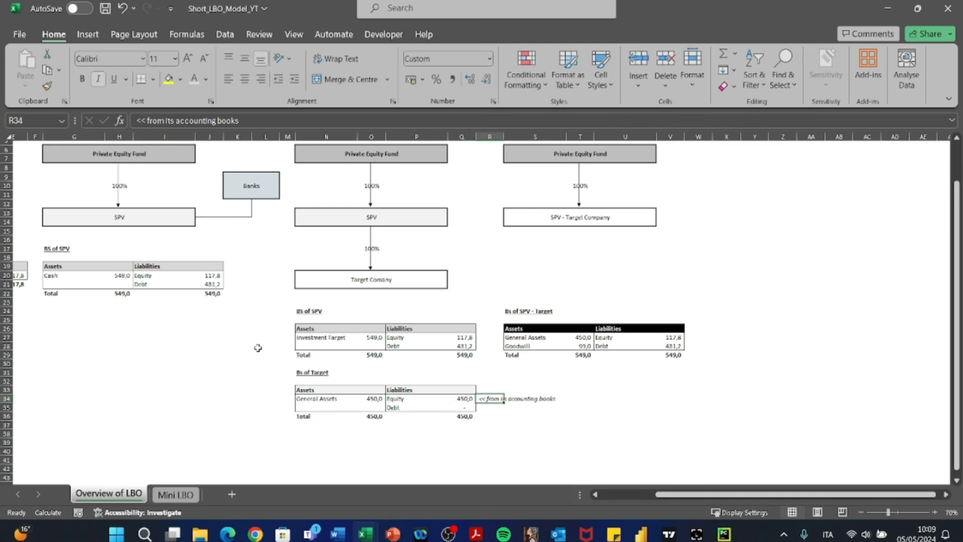
# - Examine the fourth-stage direct merger structure from its heading in S4 down to General Assets in the Bs of SPV - Target table
pyautogui.scroll(2, 378, 241)
pyautogui.click(527, 176)
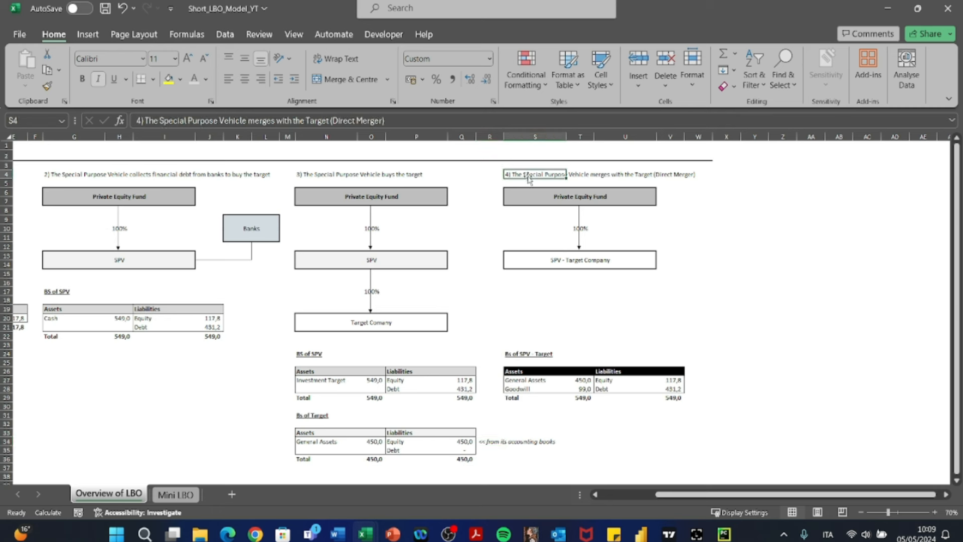
pyautogui.press('Down')
pyautogui.press('Down')
pyautogui.press('Down')
pyautogui.press('Down')
pyautogui.press('Down')
pyautogui.press('Down')
pyautogui.press('Down')
pyautogui.press('Down')
pyautogui.press('Down')
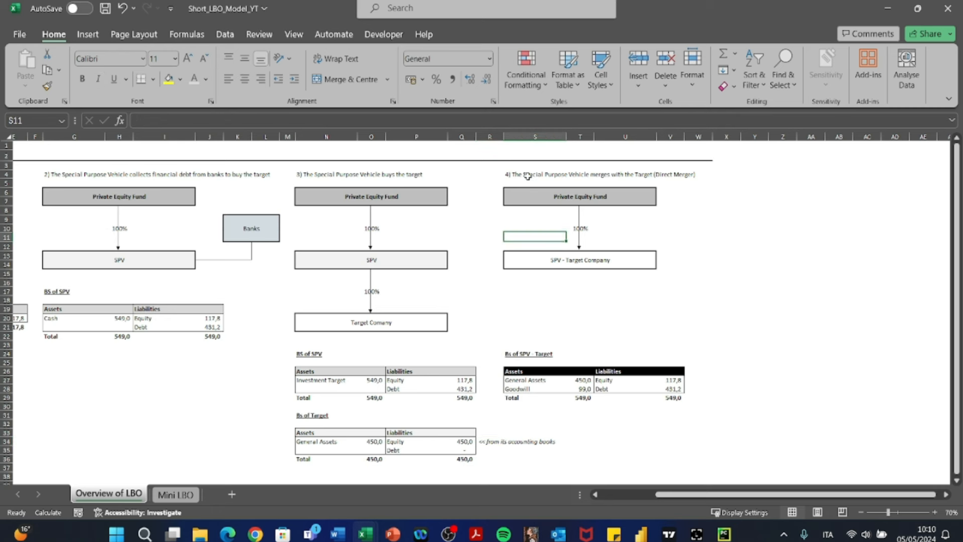
pyautogui.press('Down')
pyautogui.press('Down')
pyautogui.press('Down')
pyautogui.press('Down')
pyautogui.press('Down')
pyautogui.press('Down')
pyautogui.press('Down')
pyautogui.press('Down')
pyautogui.press('Down')
pyautogui.press('Down')
pyautogui.press('Down')
pyautogui.press('Down')
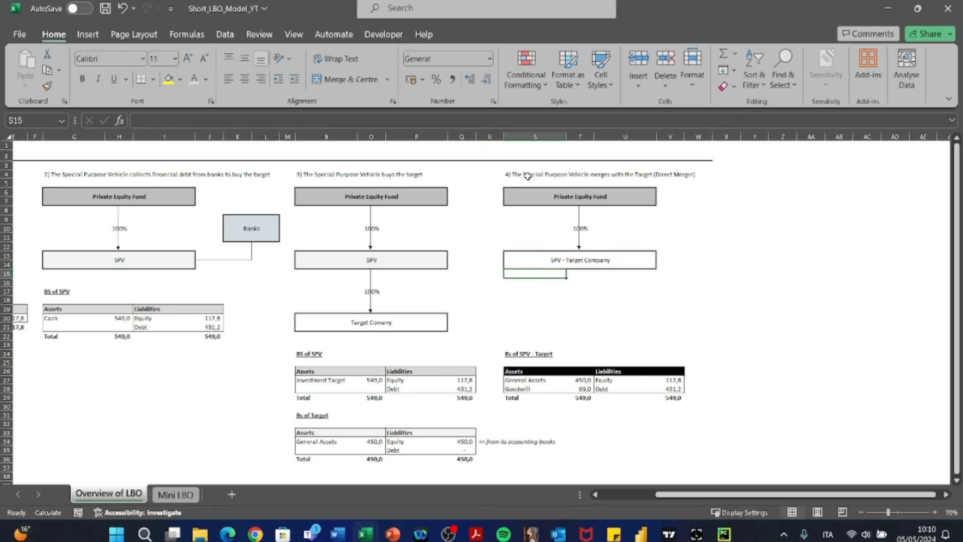
pyautogui.press('Down')
pyautogui.press('Right')
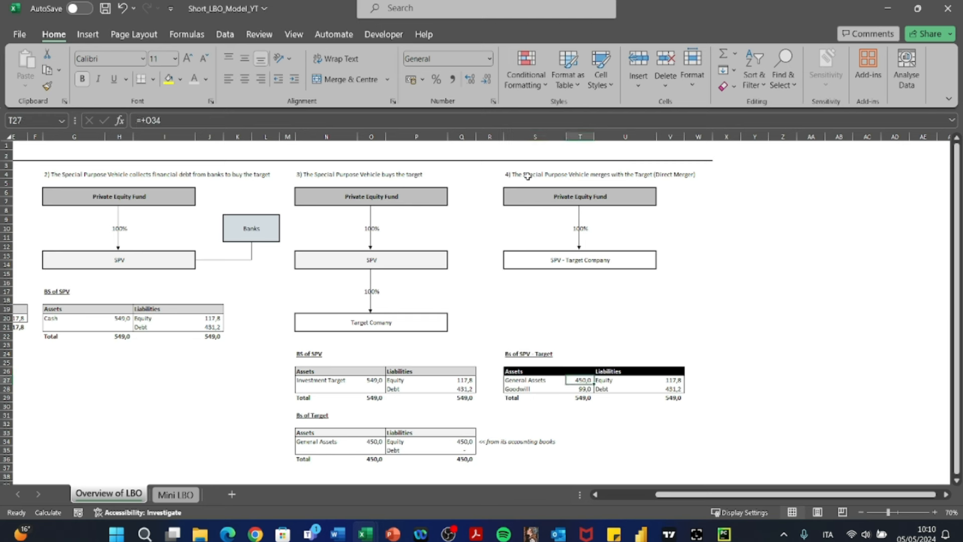
# - Examine the Equity formula in V27 of the Bs of SPV - Target table and the cell it references
pyautogui.press('Right')
pyautogui.press('Right')
pyautogui.press('F2')
pyautogui.press('Escape')
pyautogui.press('F2')
pyautogui.press('Escape')
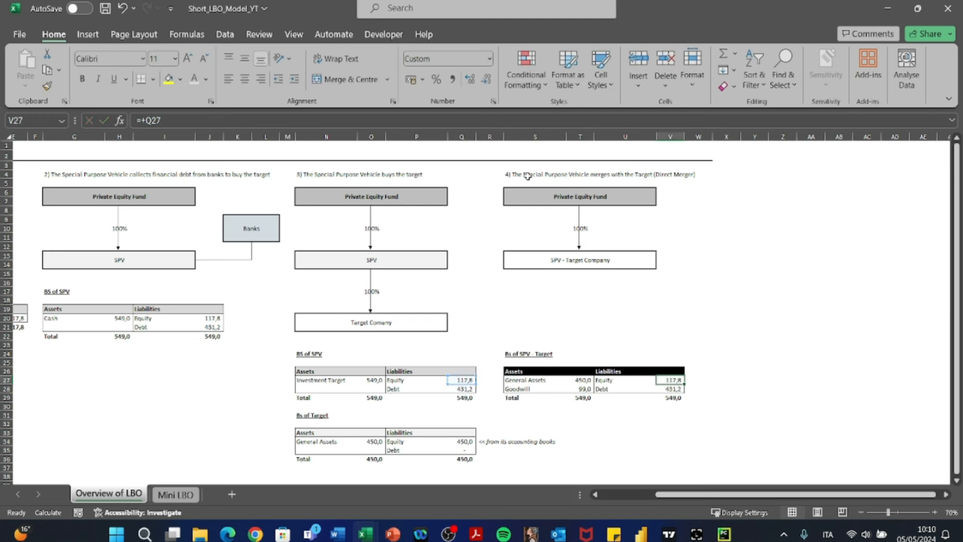
pyautogui.press('F2')
pyautogui.press('Escape')
# - Trace the merged company's Equity back through the third-stage SPV Equity formula in Q27, and recheck V27
pyautogui.press('Left')
pyautogui.press('Left')
pyautogui.press('Left')
pyautogui.press('Left')
pyautogui.press('Left')
pyautogui.press('F2')
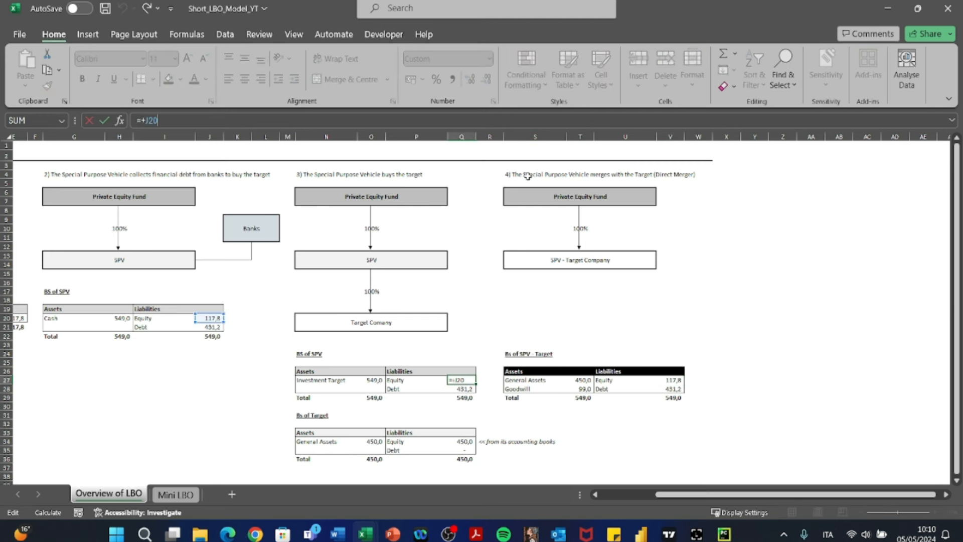
pyautogui.press('Escape')
pyautogui.press('Right')
pyautogui.press('Right')
pyautogui.press('Right')
pyautogui.press('Right')
pyautogui.press('Right')
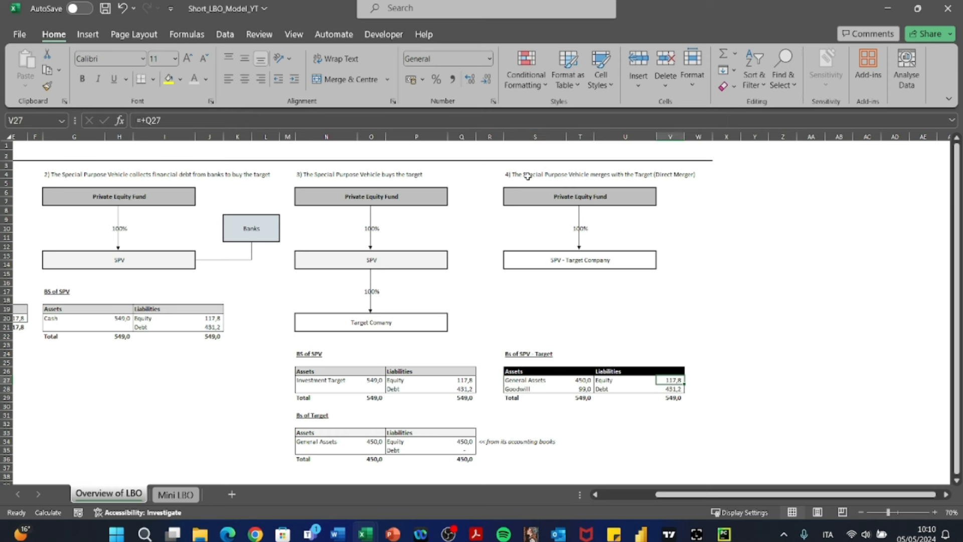
pyautogui.press('F2')
pyautogui.press('Escape')
# - Examine the merged company's Debt formula in V28 and the SPV Debt formula in Q28 that feeds it
pyautogui.press('Down')
pyautogui.press('F2')
pyautogui.press('Escape')
pyautogui.press('F2')
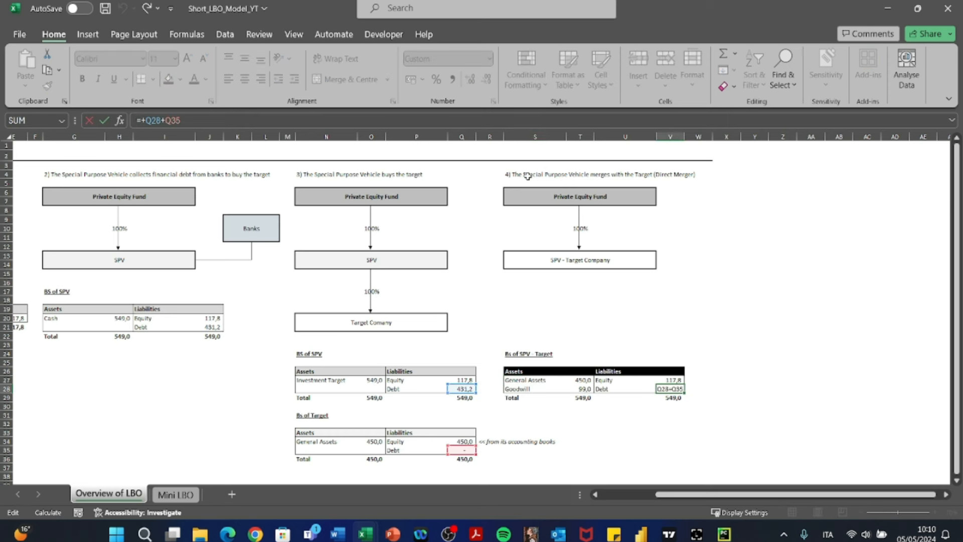
pyautogui.press('Escape')
pyautogui.press('Left')
pyautogui.press('Left')
pyautogui.press('Left')
pyautogui.press('Left')
pyautogui.press('F2')
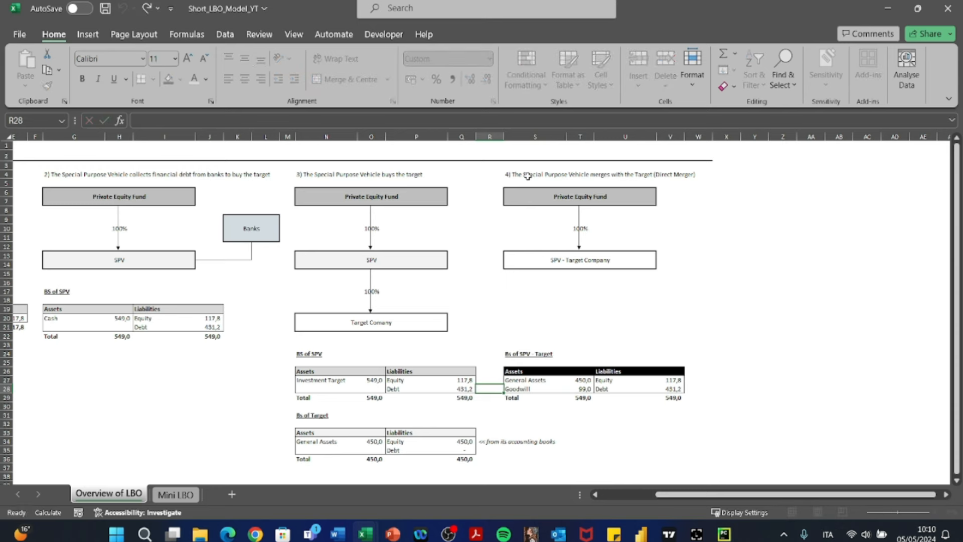
pyautogui.press('Escape')
pyautogui.press('Left')
pyautogui.press('F2')
pyautogui.press('Return')
# - Trace the target's Debt in Q35 to PFN 2023 in C13 on the Mini LBO sheet, and return to the overview
pyautogui.press('Down')
pyautogui.press('Down')
pyautogui.press('Down')
pyautogui.press('Down')
pyautogui.press('Down')
pyautogui.press('Down')
pyautogui.press('F2')
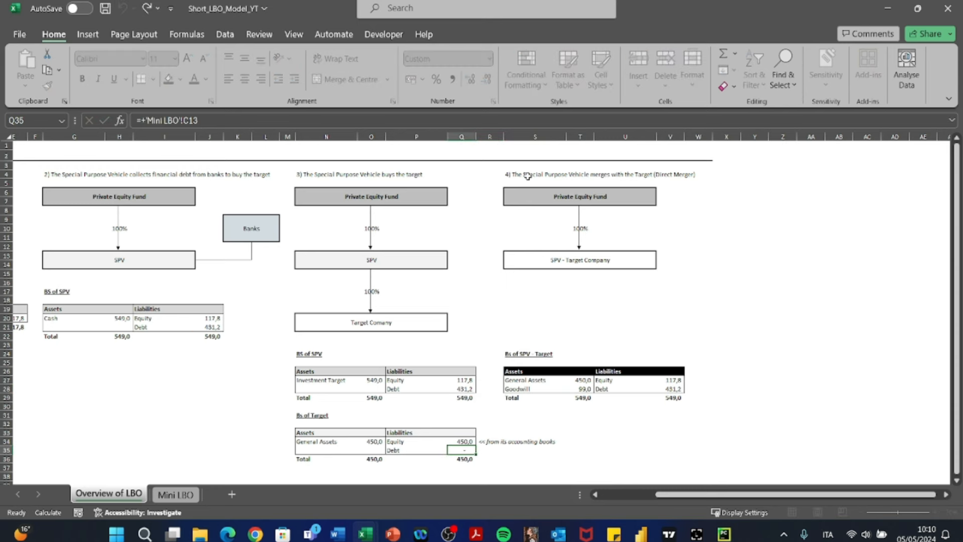
pyautogui.press('Escape')
pyautogui.hotkey('ctrl', '[')
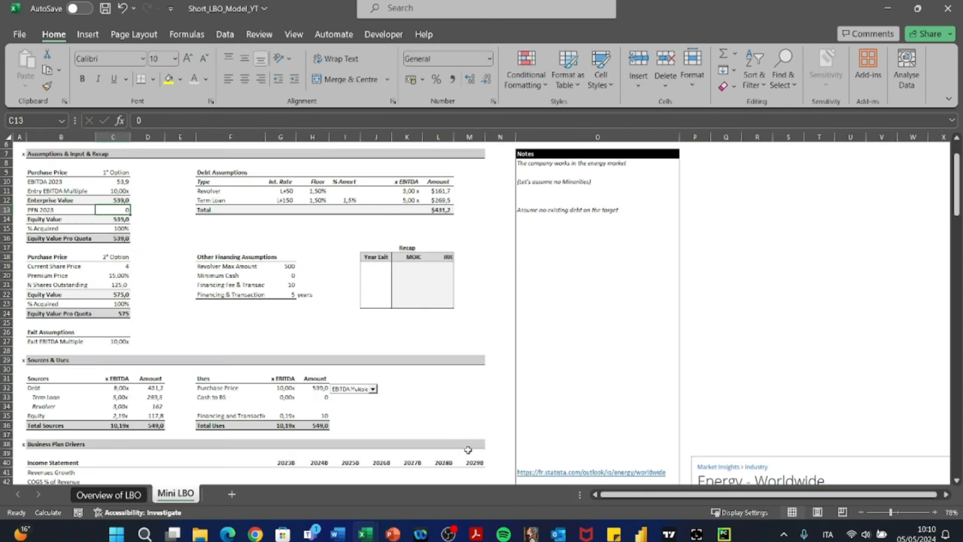
pyautogui.moveTo(55, 214); pyautogui.dragTo(118, 210)
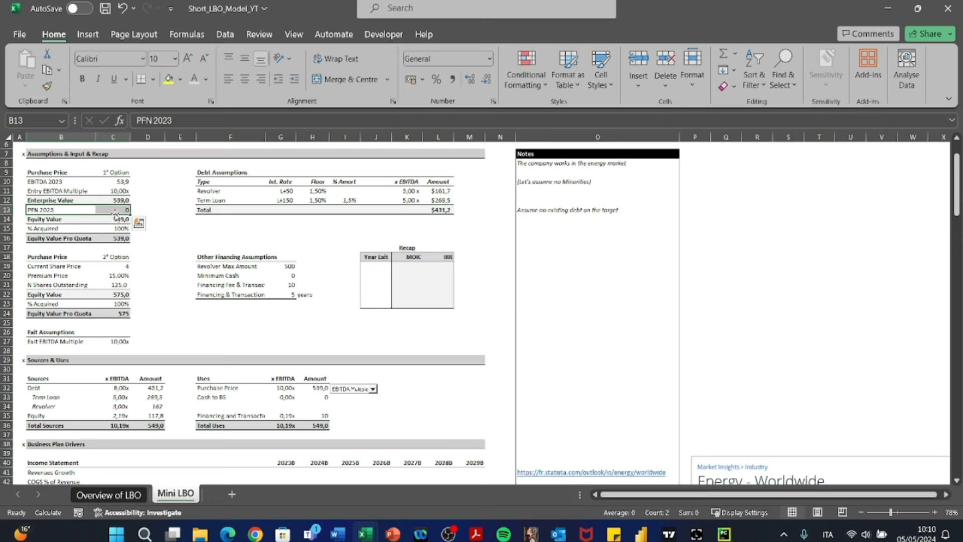
pyautogui.click(109, 494)
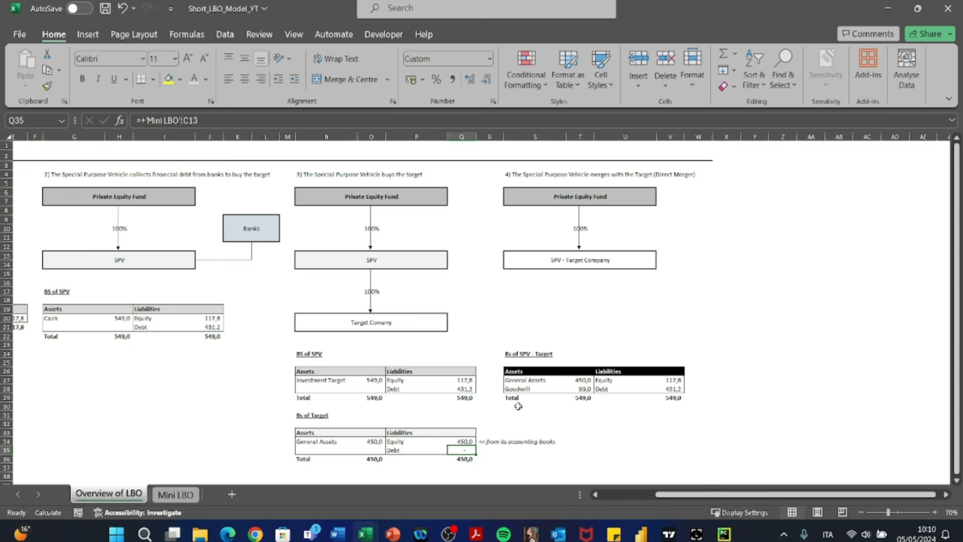
# - Examine the General Assets formula in T27 and the Goodwill formula in T28 of the Bs of SPV - Target table
pyautogui.click(570, 391)
pyautogui.press('Up')
pyautogui.press('F2')
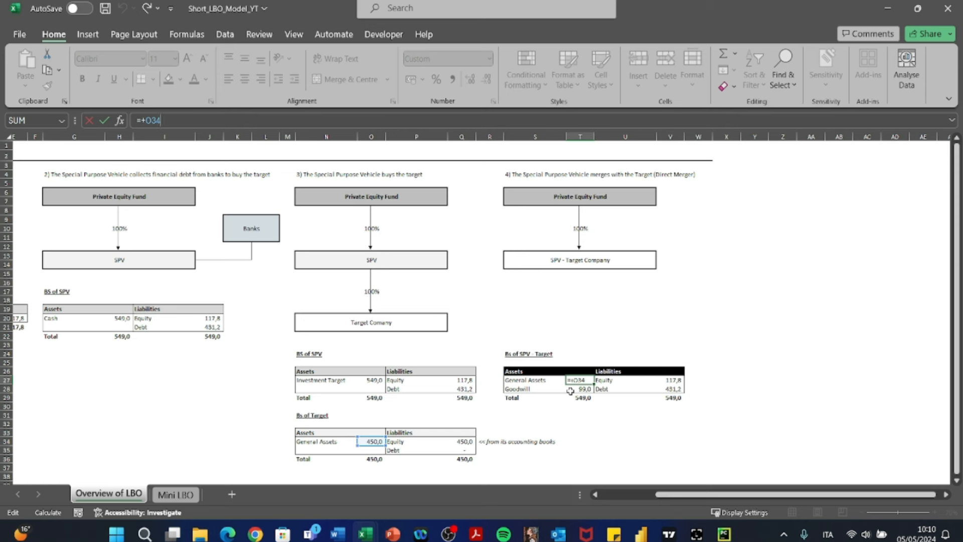
pyautogui.press('Return')
pyautogui.write('=+O27-Q34')
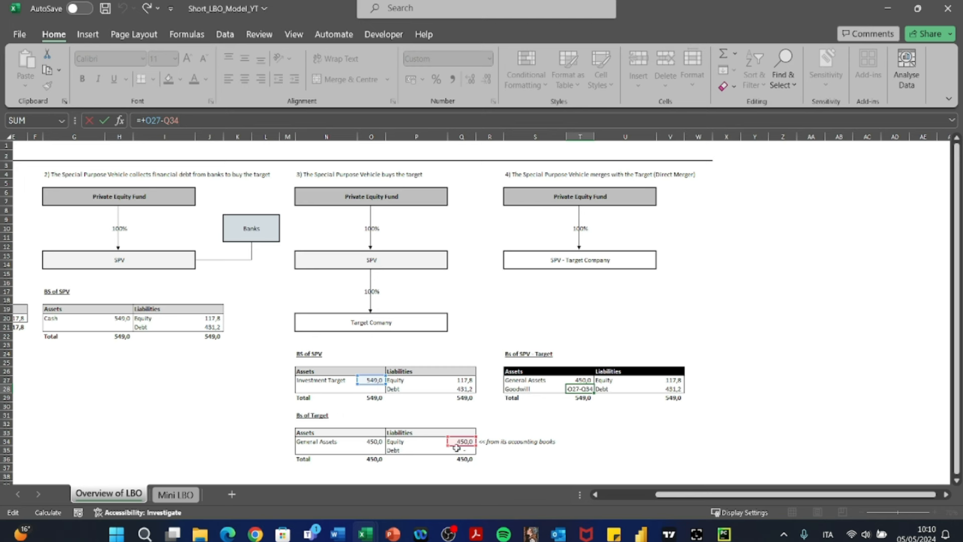
# - Check the totals of assets and liabilities in row 29 of the Bs of SPV - Target table
pyautogui.press('Return')
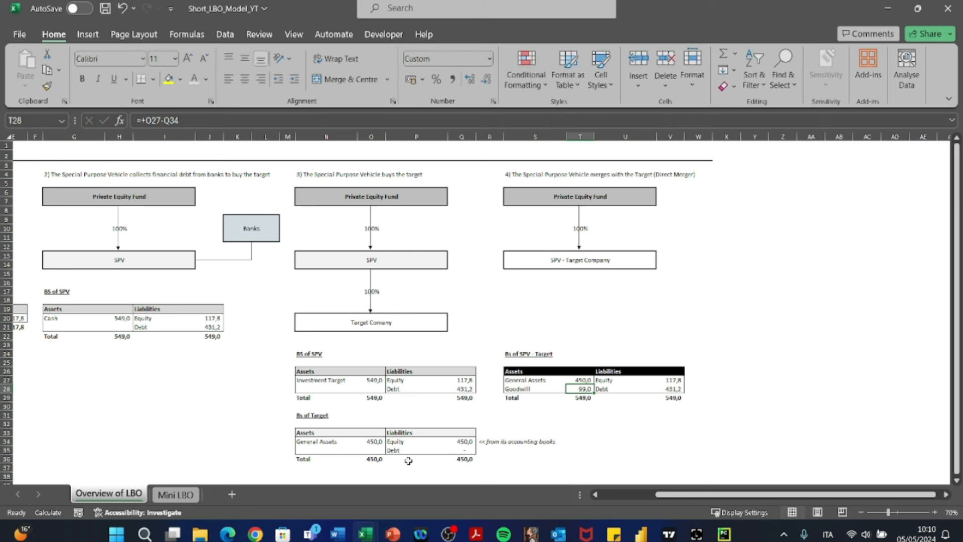
pyautogui.press('Right')
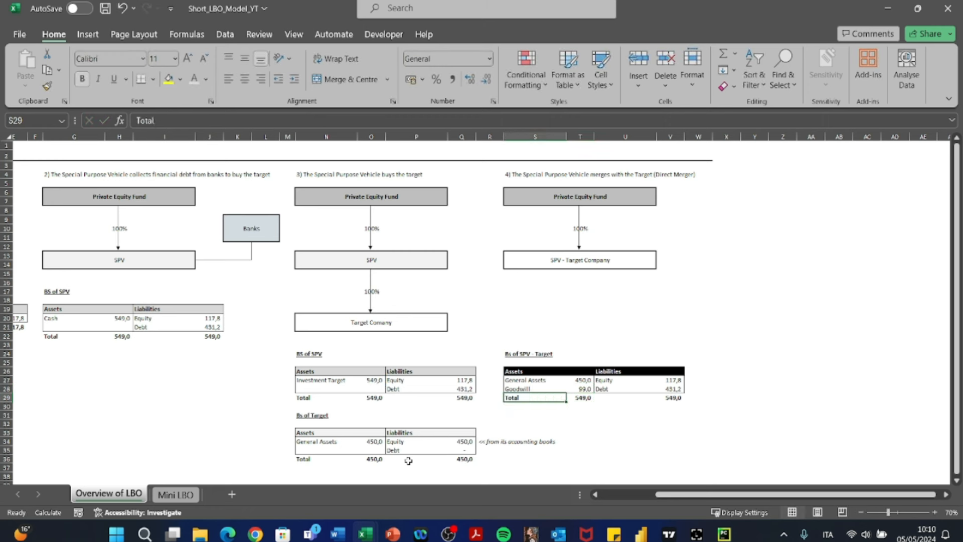
pyautogui.press('Right')
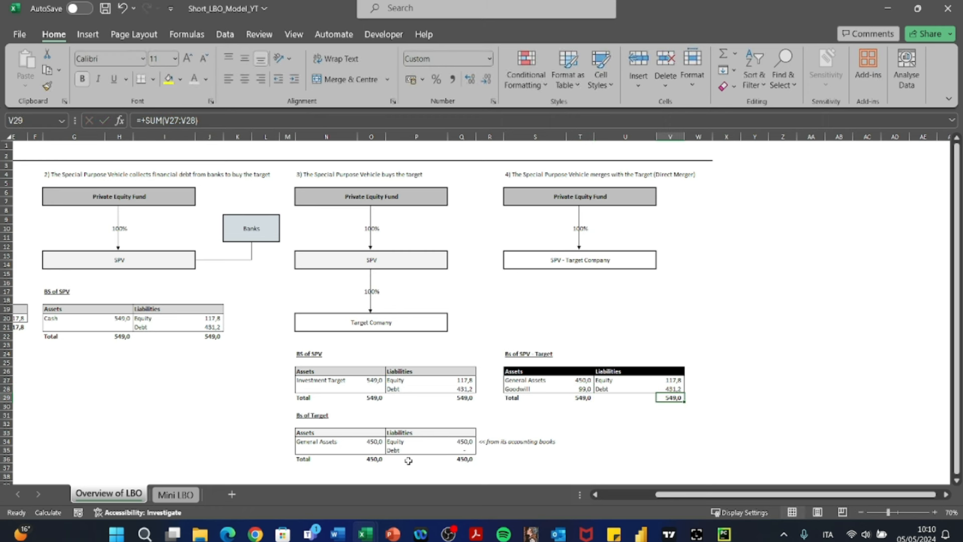
# - Review the Income Statement drivers in the Business Plan Drivers section of the Mini LBO sheet, starting from Revenues Growth
pyautogui.hotkey('ctrl', 'pagedown')
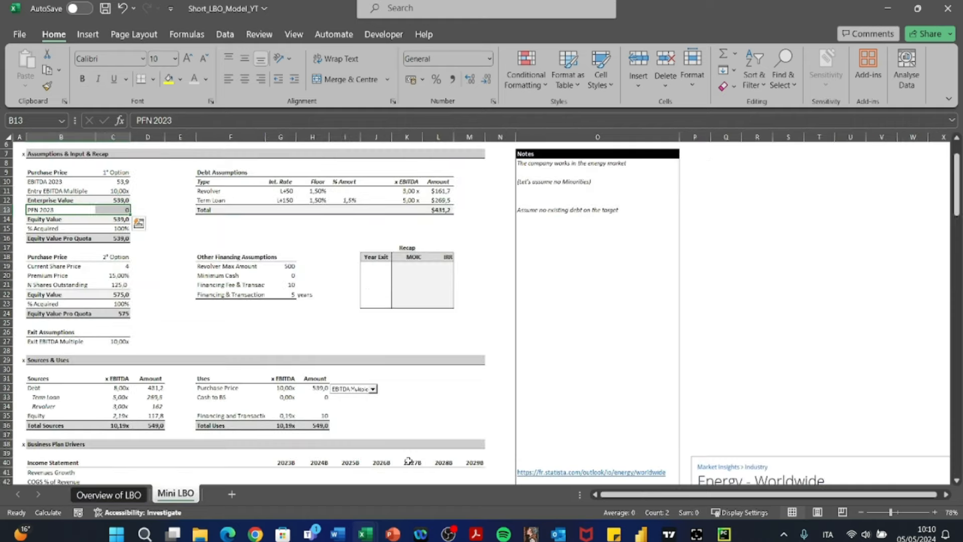
pyautogui.scroll(-7, 434, 395)
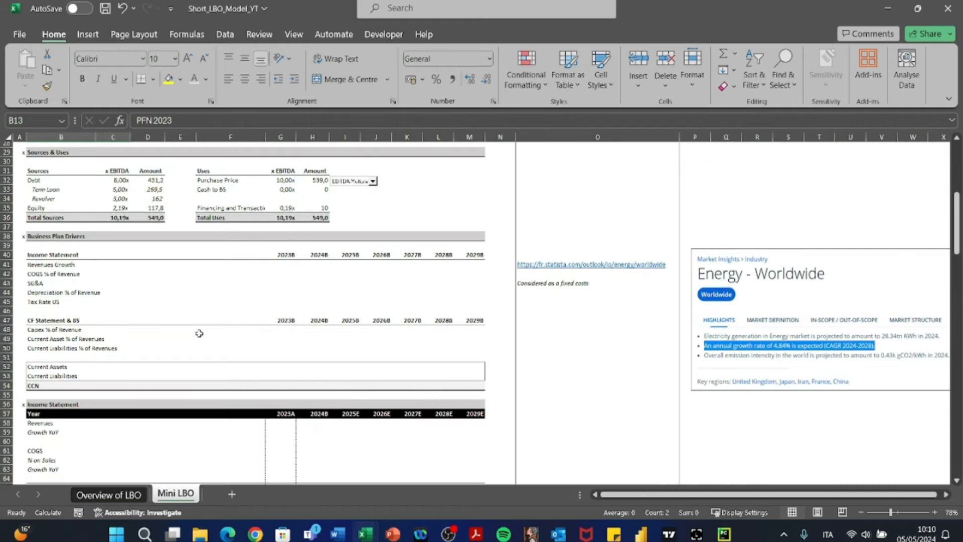
pyautogui.click(159, 320)
pyautogui.scroll(-1, 271, 356)
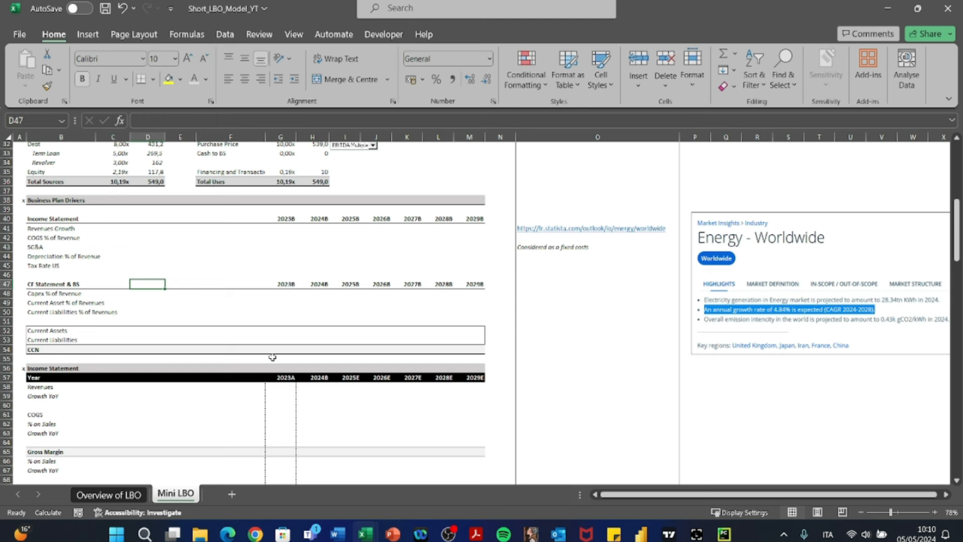
pyautogui.press('Up')
pyautogui.press('Up')
pyautogui.press('Up')
pyautogui.press('Up')
pyautogui.press('Up')
pyautogui.press('Up')
pyautogui.press('Left')
pyautogui.press('Left')
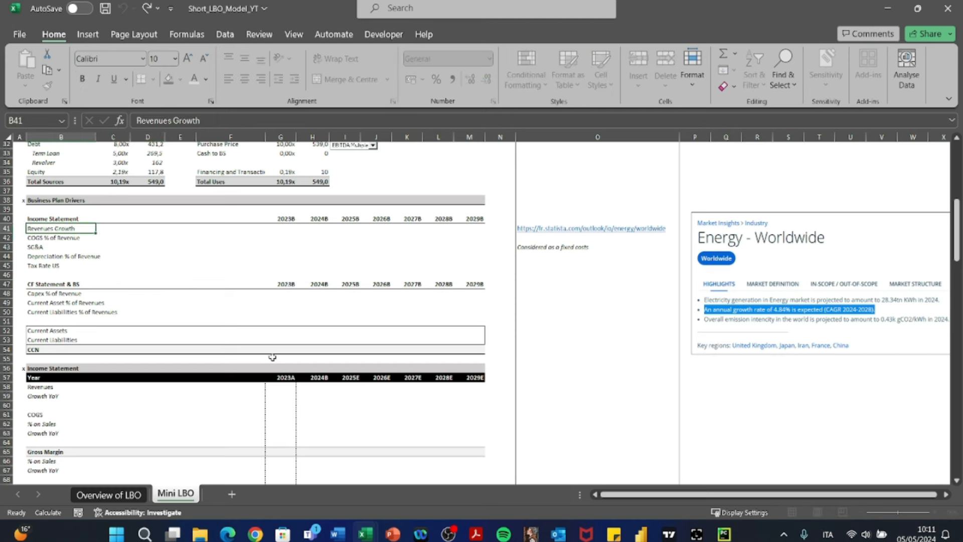
# - Review the CF Statement & BS drivers and the Current Assets, Current Liabilities and CCN rows
pyautogui.press('Down')
pyautogui.press('Down')
pyautogui.press('Down')
pyautogui.press('Down')
pyautogui.press('Down')
pyautogui.press('Down')
pyautogui.press('Down')
pyautogui.press('Down')
pyautogui.press('F2')
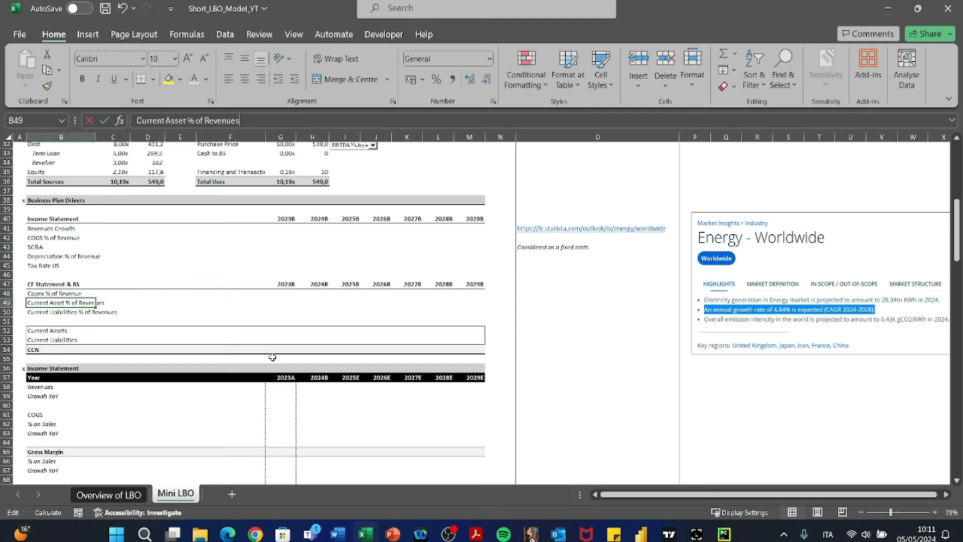
pyautogui.press('Return')
pyautogui.press('Down')
pyautogui.press('Down')
pyautogui.press('Down')
pyautogui.press('Down')
pyautogui.press('Up')
pyautogui.press('Up')
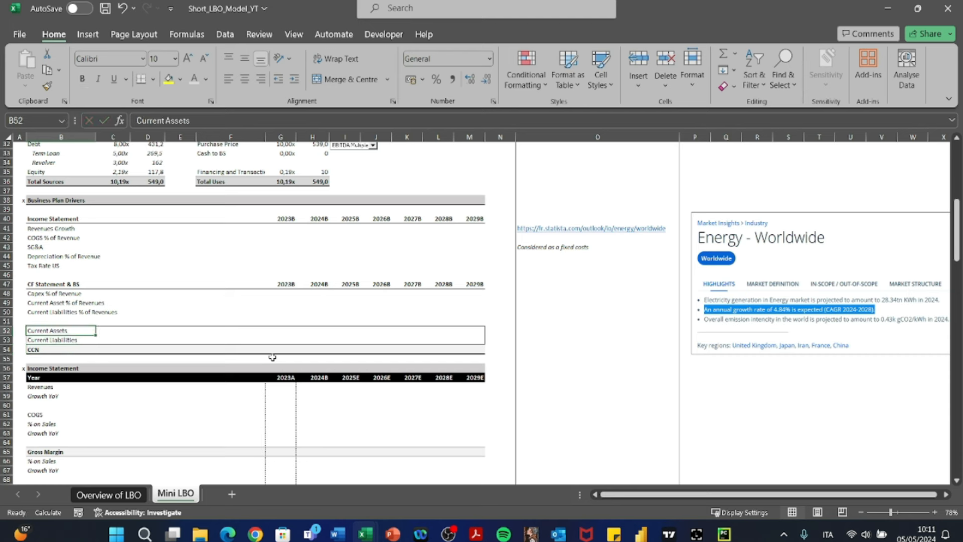
# - Examine the Revenues Growth driver row from its label across to the 2024B column in H41
pyautogui.press('Up')
pyautogui.press('Up')
pyautogui.press('Up')
pyautogui.press('Up')
pyautogui.press('Up')
pyautogui.press('Up')
pyautogui.press('Up')
pyautogui.press('Up')
pyautogui.press('Up')
pyautogui.press('Up')
pyautogui.press('Up')
pyautogui.press('Right')
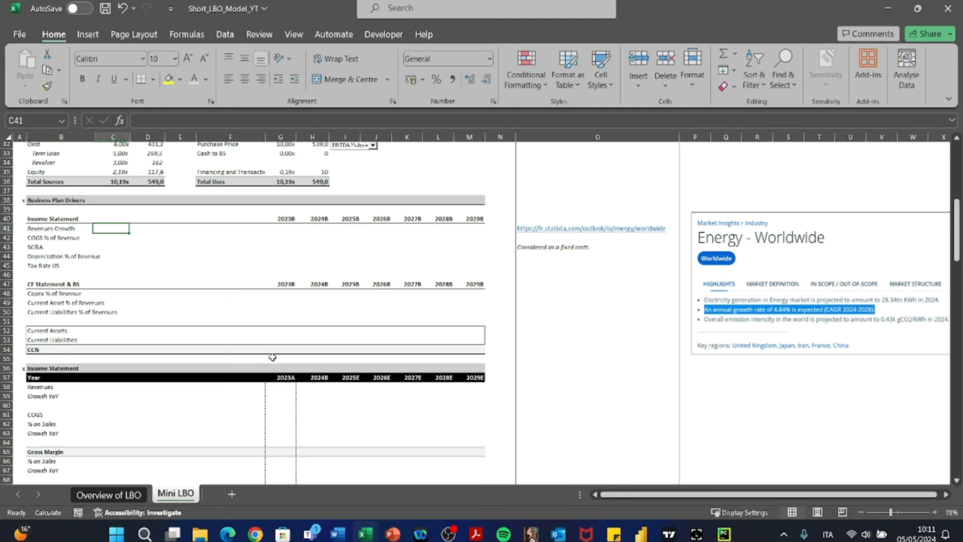
pyautogui.press('Right')
pyautogui.press('Right')
pyautogui.press('Right')
pyautogui.press('Right')
pyautogui.press('Right')
pyautogui.press('Left')
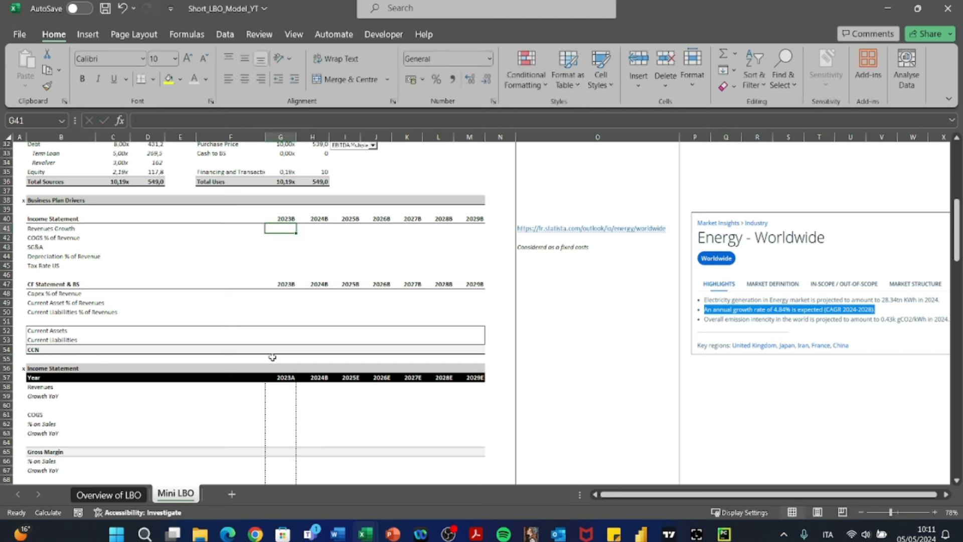
pyautogui.press('Right')
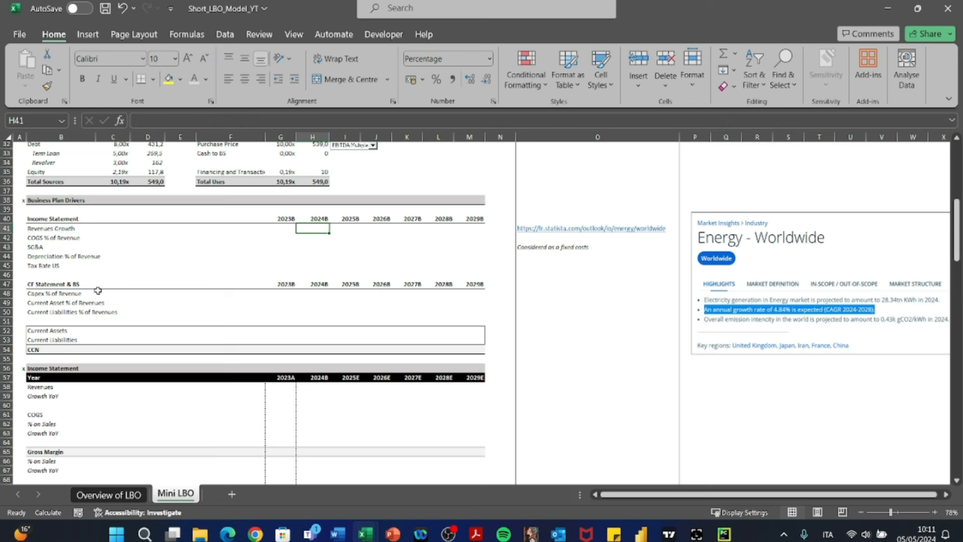
# - Examine the Income Statement section and its 2023A column from the Year header in G57 downward
pyautogui.hotkey('alt', 'Tab')
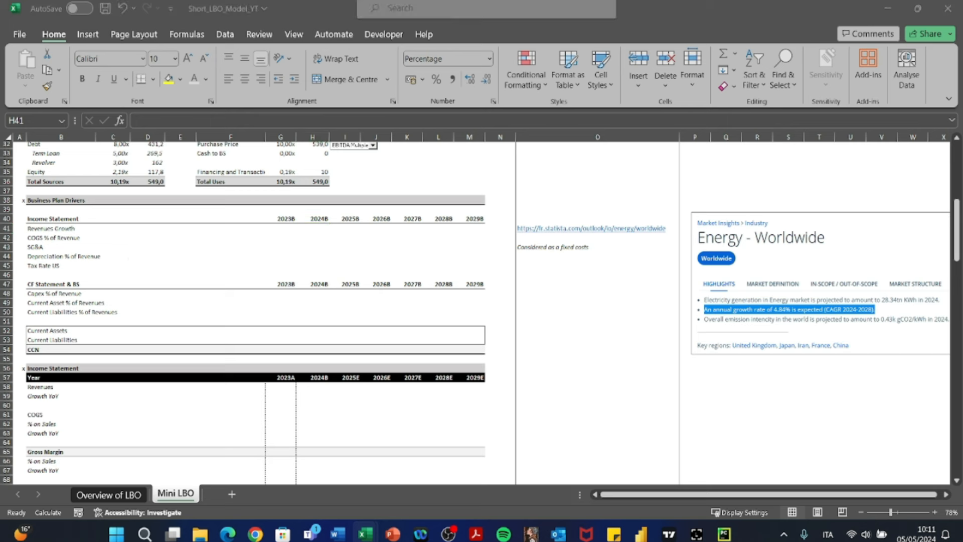
pyautogui.hotkey('alt', 'Tab')
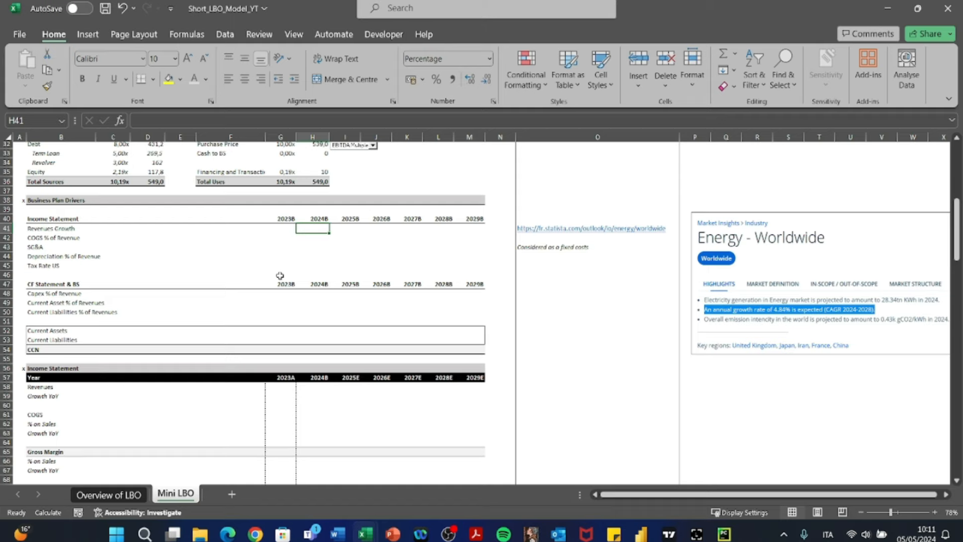
pyautogui.scroll(-1, 280, 275)
pyautogui.scroll(-3, 280, 275)
pyautogui.scroll(3, 279, 275)
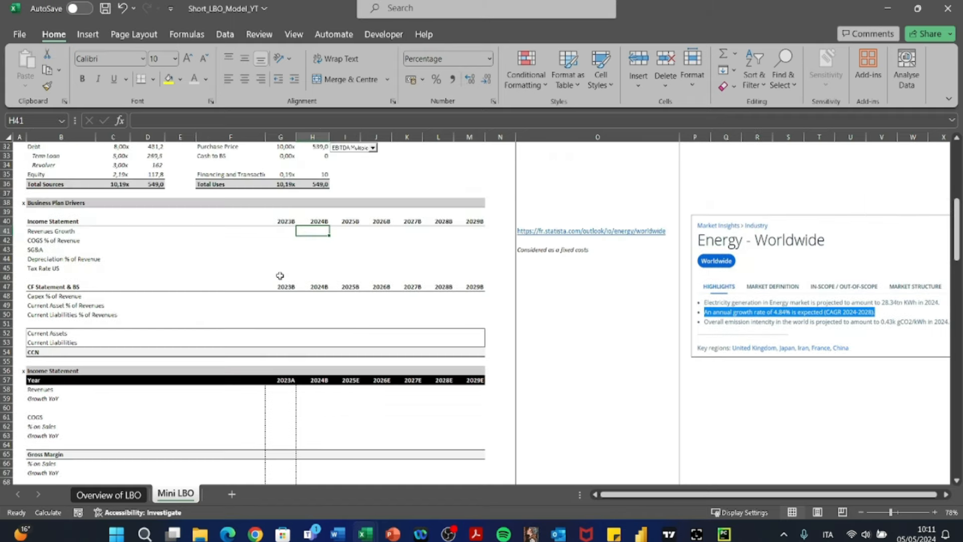
pyautogui.scroll(-6, 280, 276)
pyautogui.scroll(-1, 280, 275)
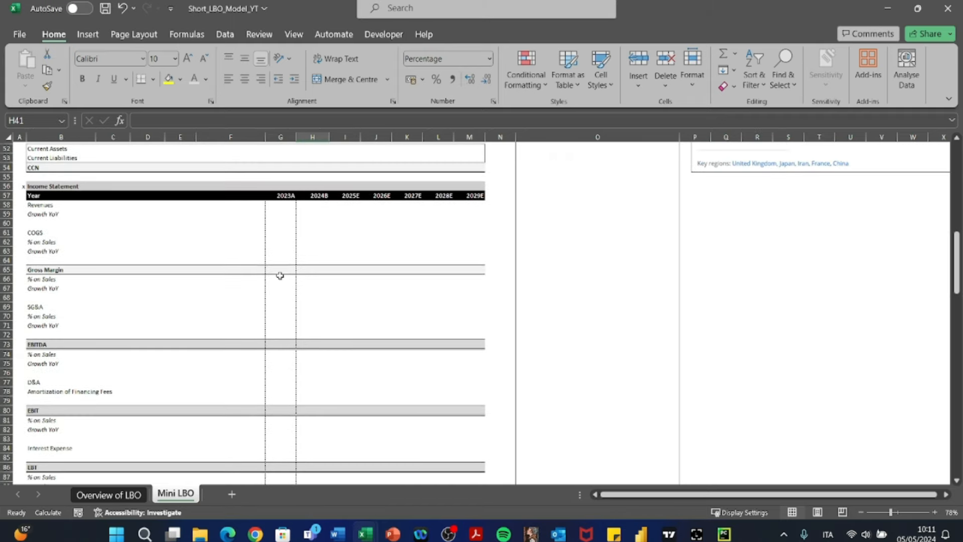
pyautogui.moveTo(283, 194); pyautogui.dragTo(279, 440)
pyautogui.hotkey('ctrl', 'c')
pyautogui.scroll(8, 280, 443)
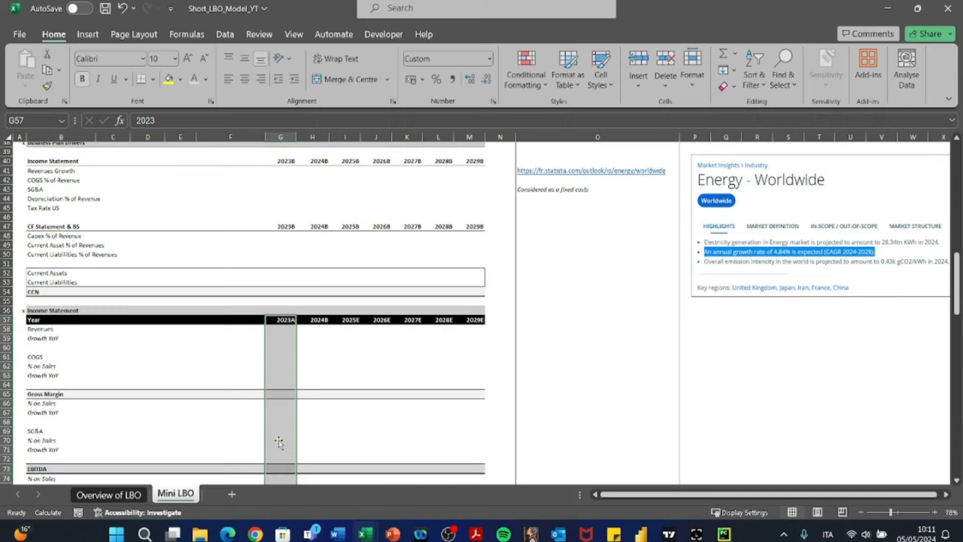
pyautogui.click(281, 329)
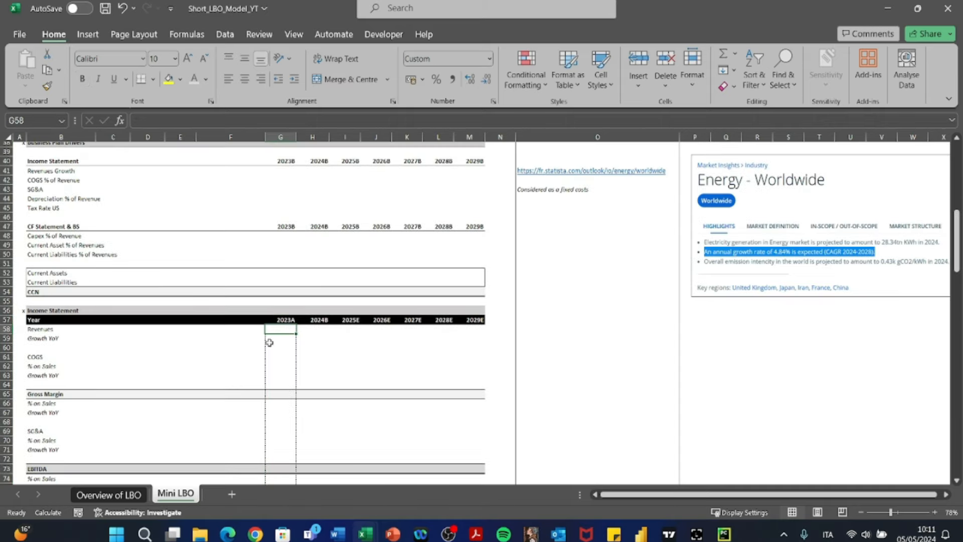
pyautogui.click(31, 310)
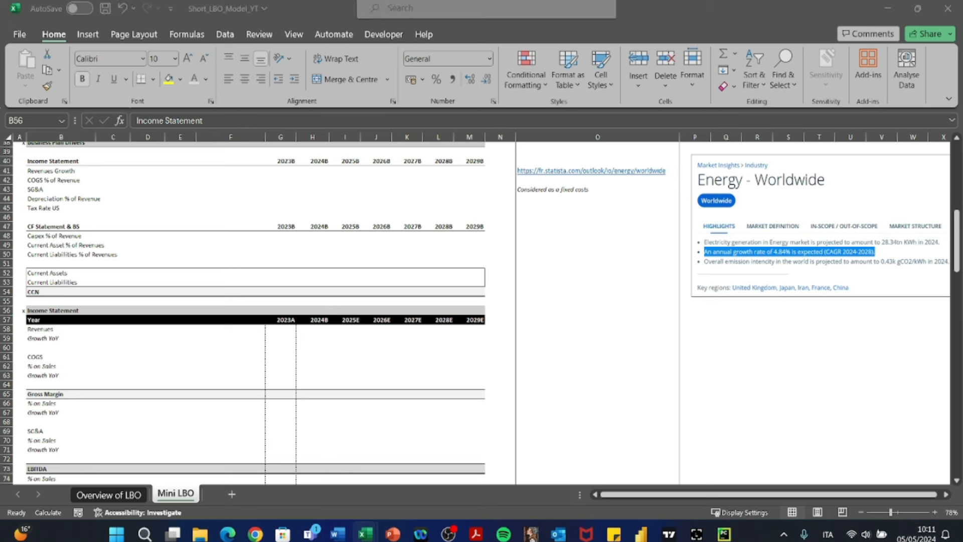
# - Enter 454,7 as the 2023A Revenues in G58 of the Income Statement
pyautogui.click(292, 349)
pyautogui.click(282, 331)
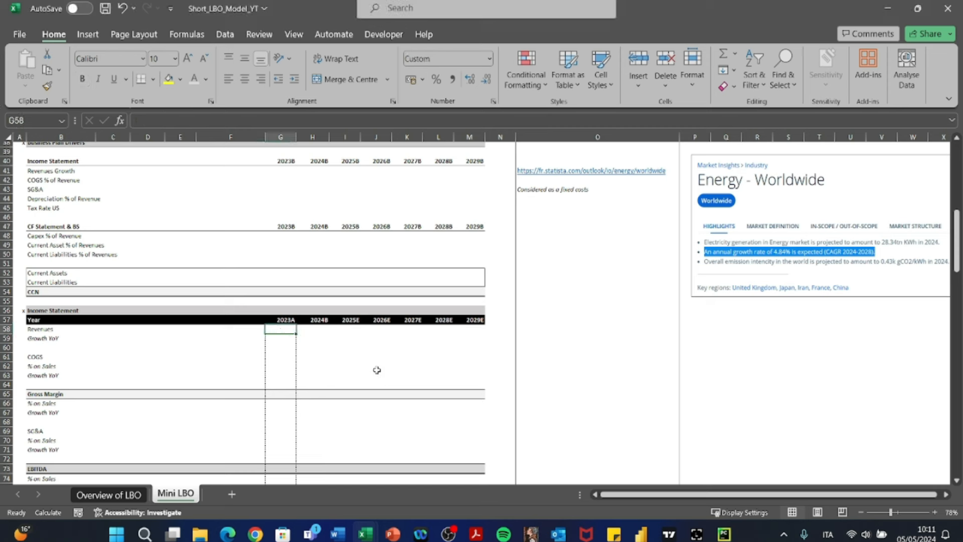
pyautogui.write('454')
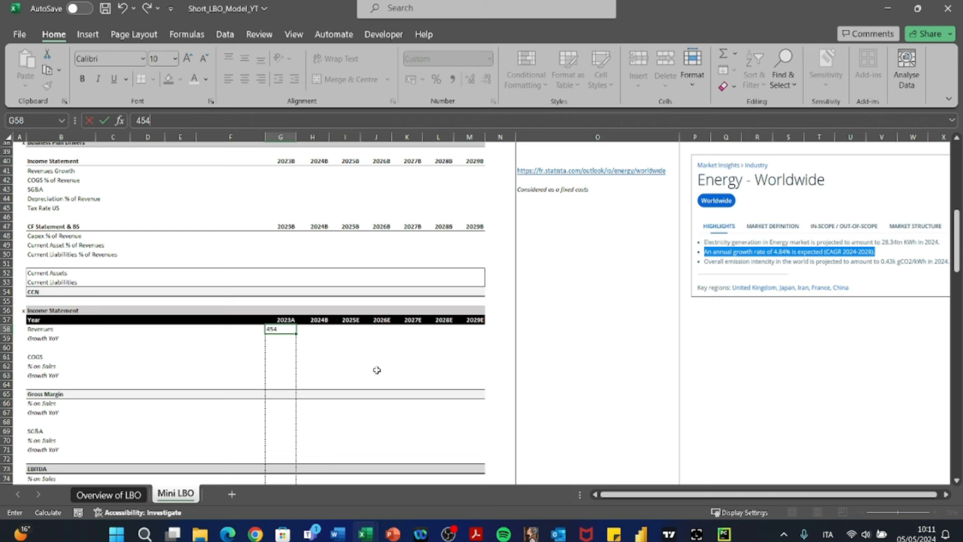
pyautogui.write(',7')
pyautogui.press('Return')
# - Enter -280,2 as the 2023A COGS in G61
pyautogui.scroll(-2, 376, 370)
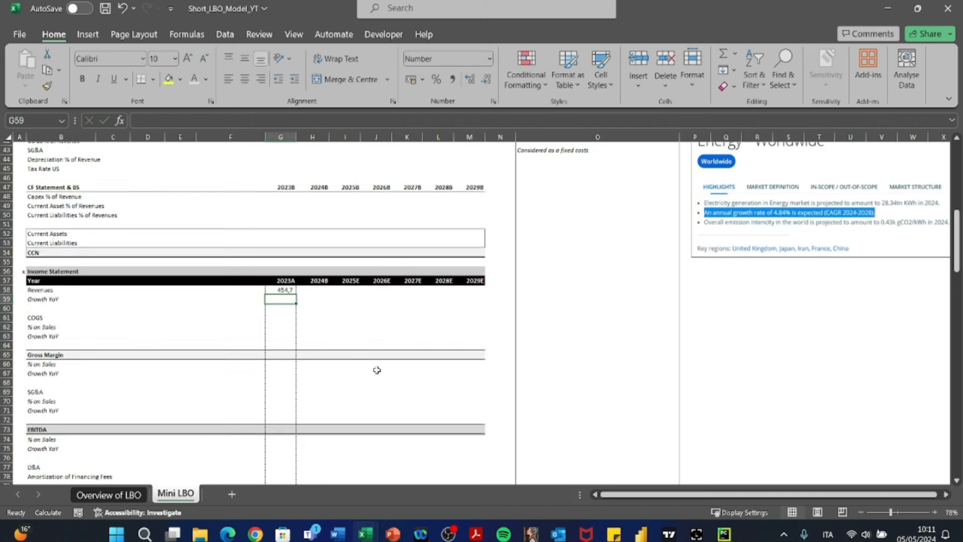
pyautogui.press('Down')
pyautogui.press('Down')
pyautogui.press('Down')
pyautogui.press('Down')
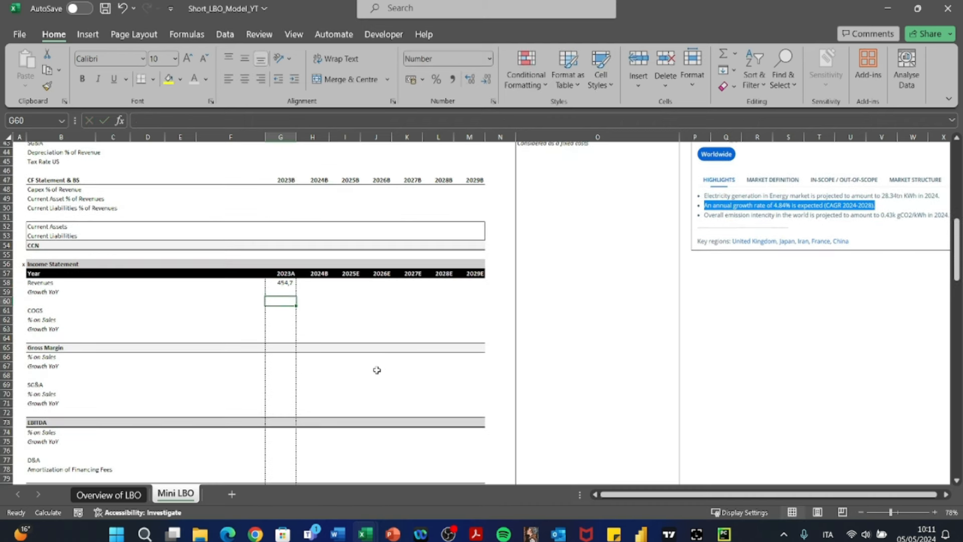
pyautogui.press('Up')
pyautogui.press('Up')
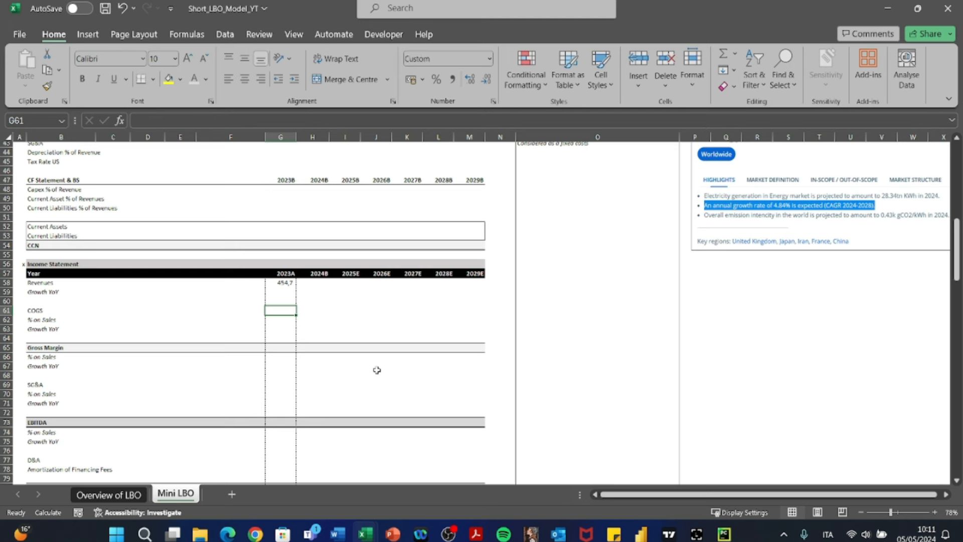
pyautogui.write('-28')
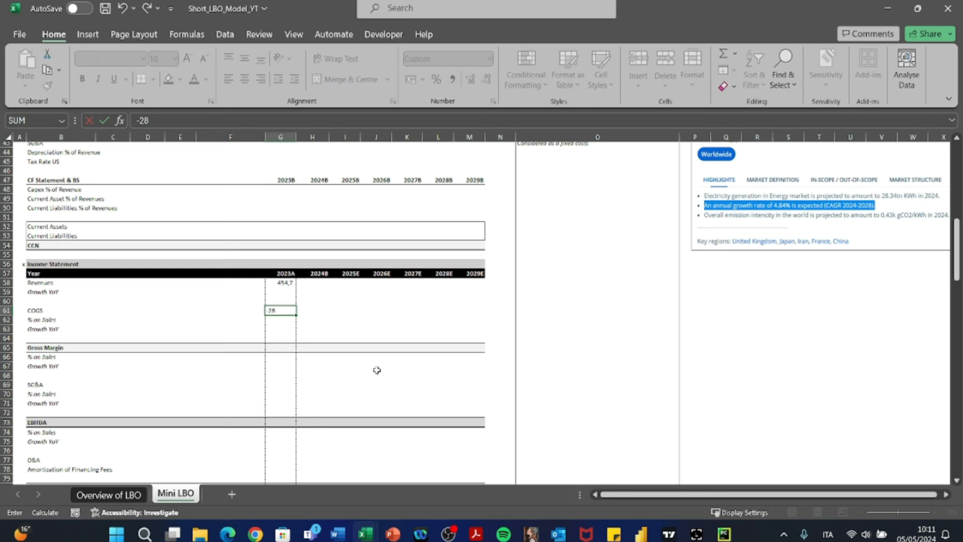
pyautogui.write('0,2')
pyautogui.press('Return')
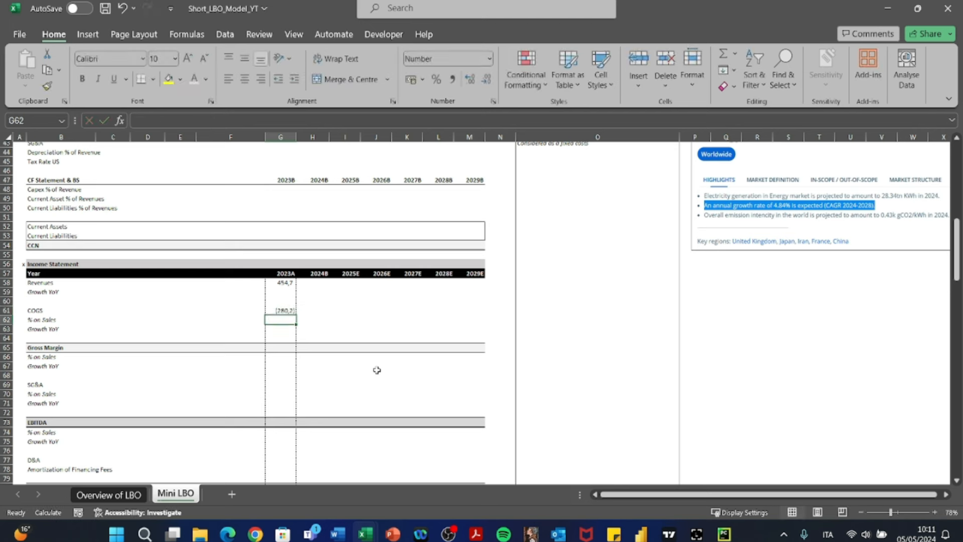
# - Calculate the 2023A Gross Margin in G65 as Revenues plus COGS with the formula =+G58+G61
pyautogui.press('Down')
pyautogui.press('Down')
pyautogui.press('Down')
pyautogui.write('+')
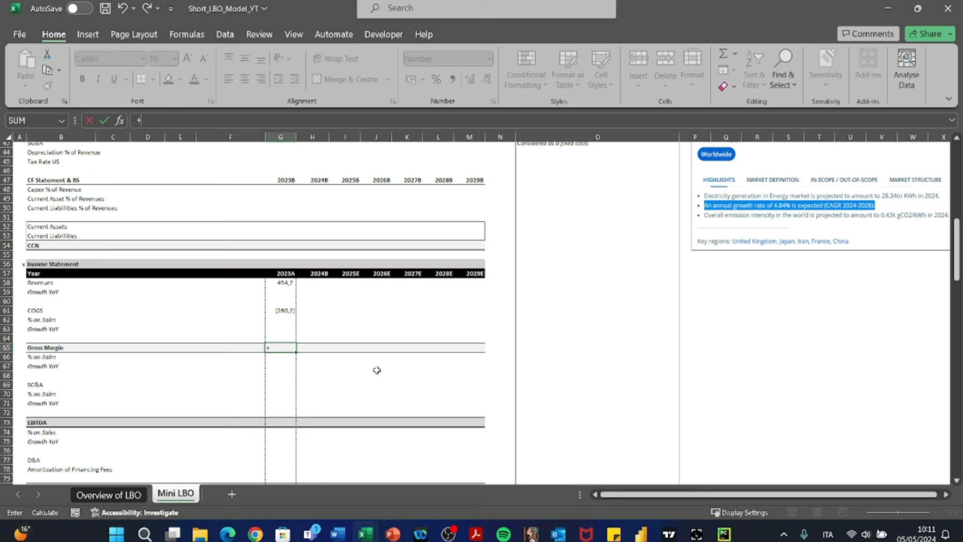
pyautogui.press('Up')
pyautogui.press('Up')
pyautogui.press('Up')
pyautogui.press('Up')
pyautogui.press('Up')
pyautogui.press('Up')
pyautogui.press('Up')
pyautogui.write('+')
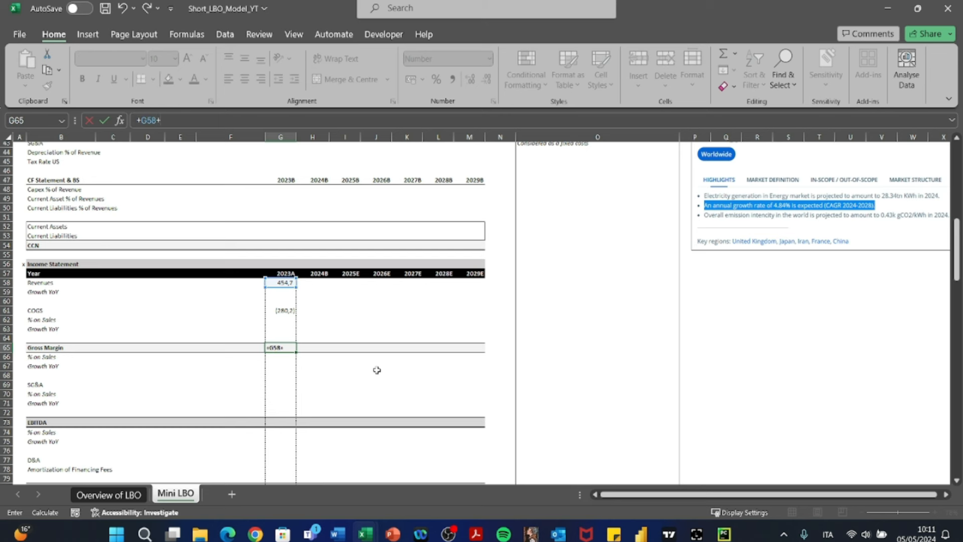
pyautogui.press('Up')
pyautogui.press('Up')
pyautogui.press('Up')
pyautogui.press('Up')
pyautogui.press('Return')
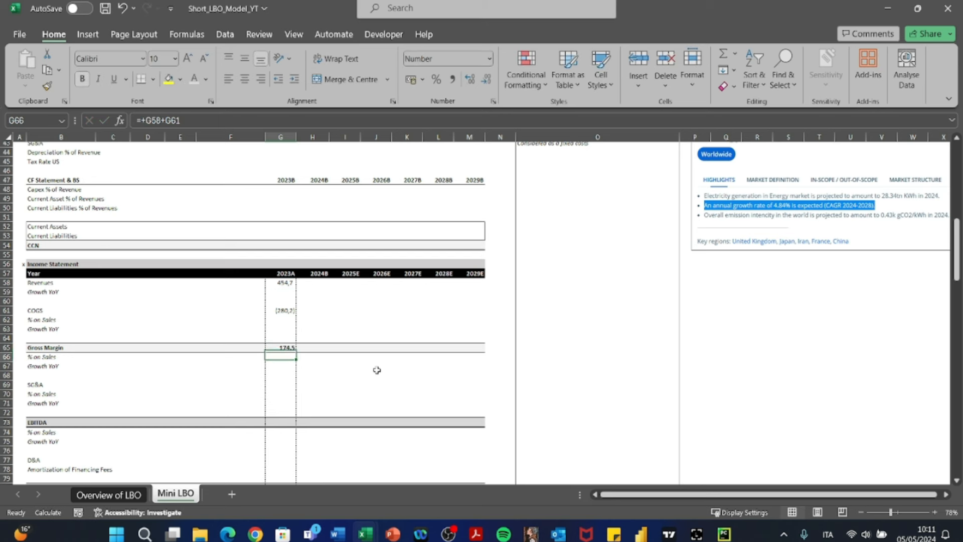
# - Enter -120,6 as the 2023A SG&A in G69
pyautogui.press('Down')
pyautogui.press('Down')
pyautogui.press('Down')
pyautogui.scroll(-3, 377, 369)
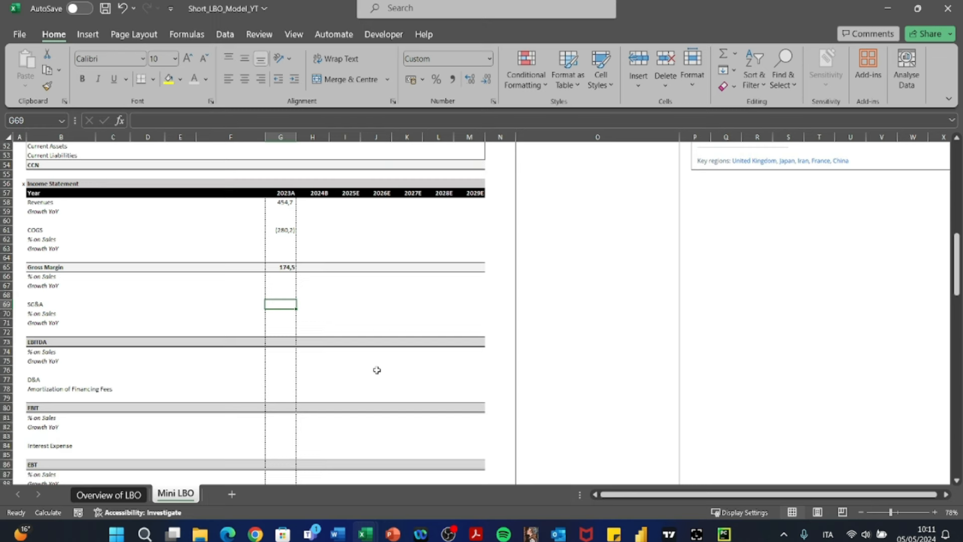
pyautogui.press('Left')
pyautogui.press('Left')
pyautogui.press('Left')
pyautogui.press('Left')
pyautogui.press('Left')
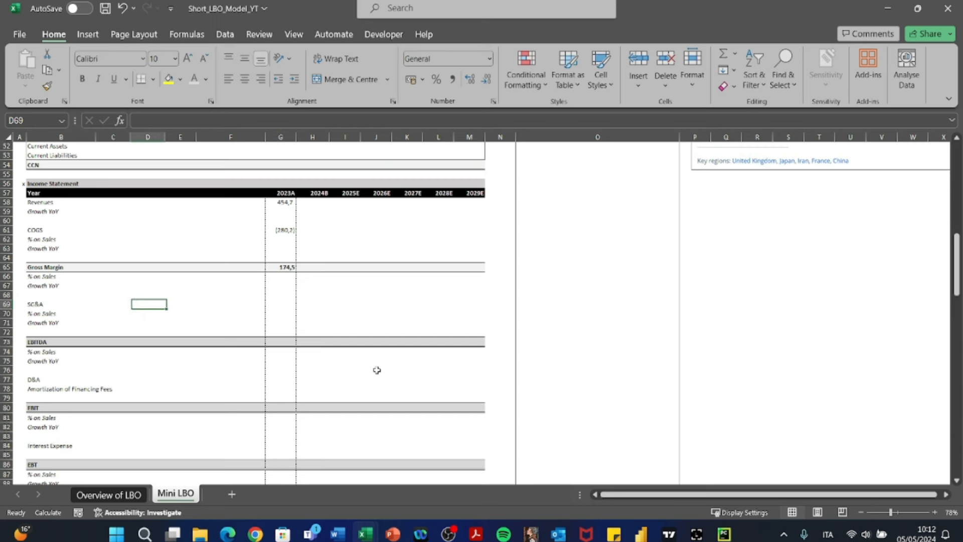
pyautogui.press('Right')
pyautogui.press('Right')
pyautogui.press('Right')
pyautogui.press('Right')
pyautogui.press('Right')
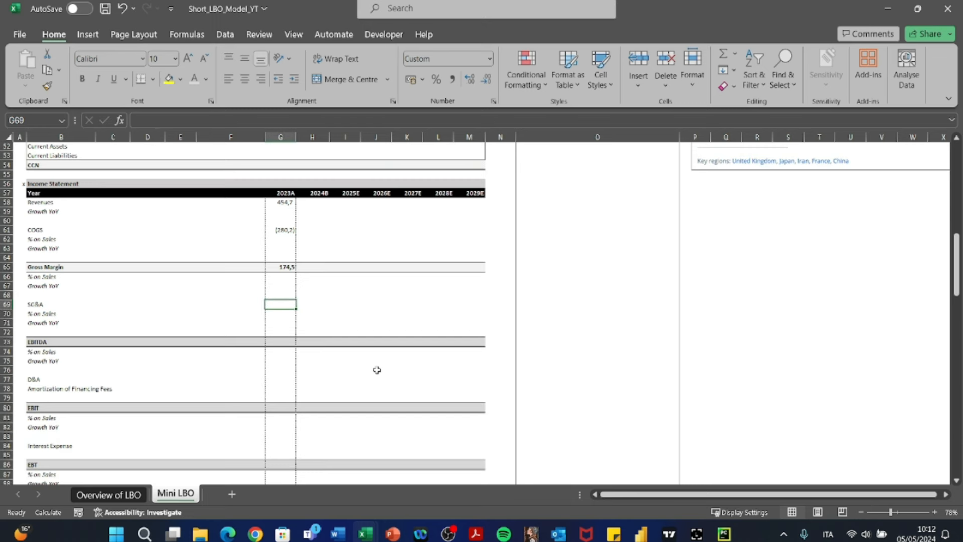
pyautogui.write('-12')
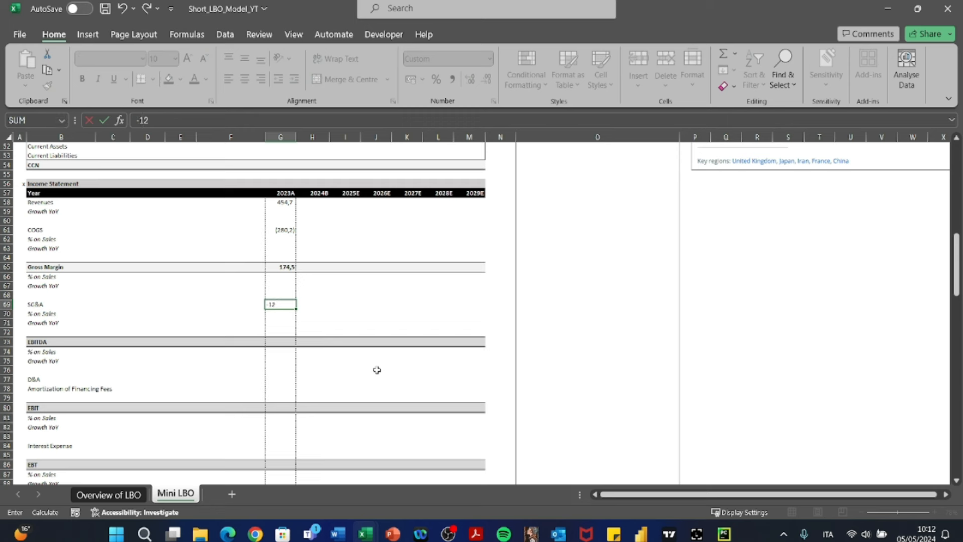
pyautogui.write('0,6')
pyautogui.press('Return')
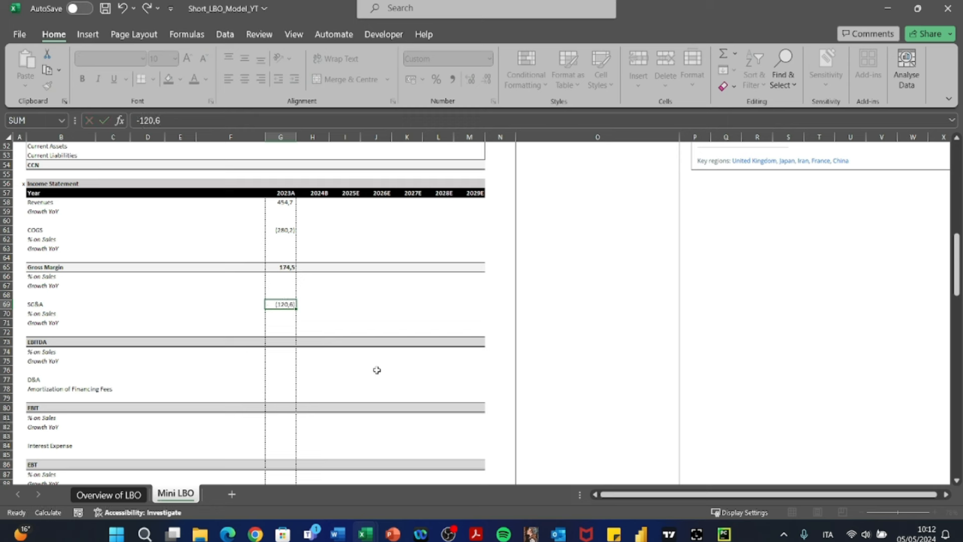
# - Calculate the 2023A EBITDA in G73 as Gross Margin plus SG&A with the formula =+G65+G69
pyautogui.press('Down')
pyautogui.press('Down')
pyautogui.press('Down')
pyautogui.write('+')
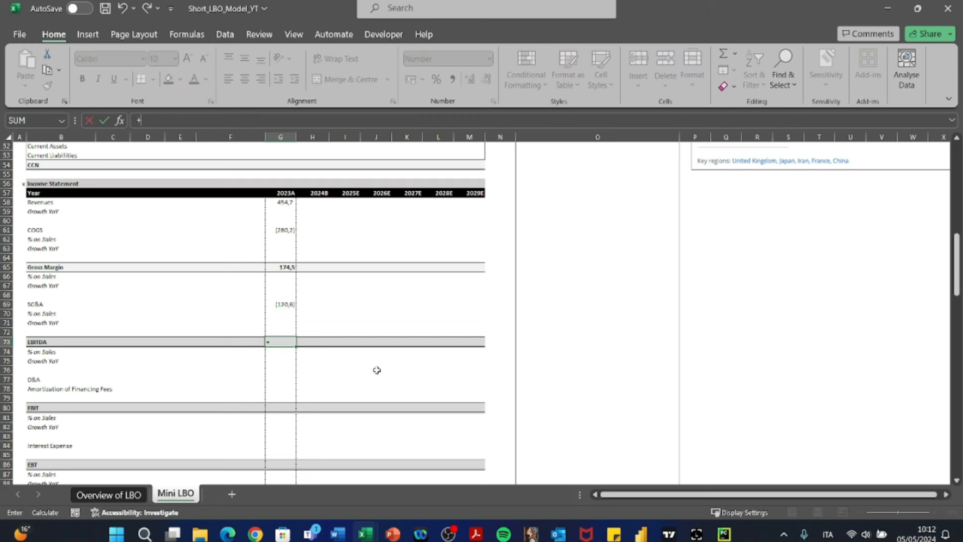
pyautogui.press('Up')
pyautogui.press('Up')
pyautogui.press('Up')
pyautogui.press('Up')
pyautogui.press('Up')
pyautogui.press('Up')
pyautogui.press('Up')
pyautogui.press('Up')
pyautogui.write('+')
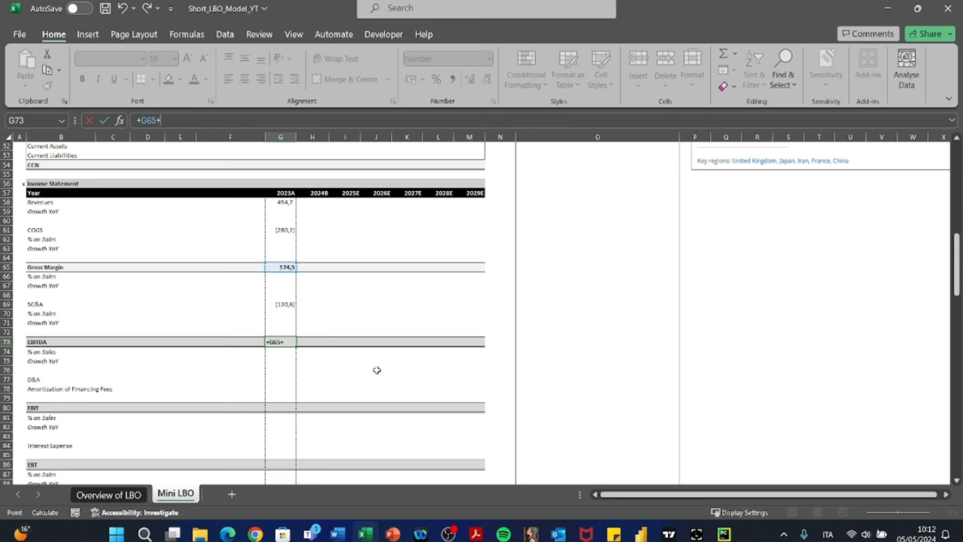
pyautogui.press('Up')
pyautogui.press('Up')
pyautogui.press('Up')
pyautogui.press('Up')
pyautogui.press('Return')
# - Enter -25 as the 2023A D&A in G77
pyautogui.press('Down')
pyautogui.press('Down')
pyautogui.press('Down')
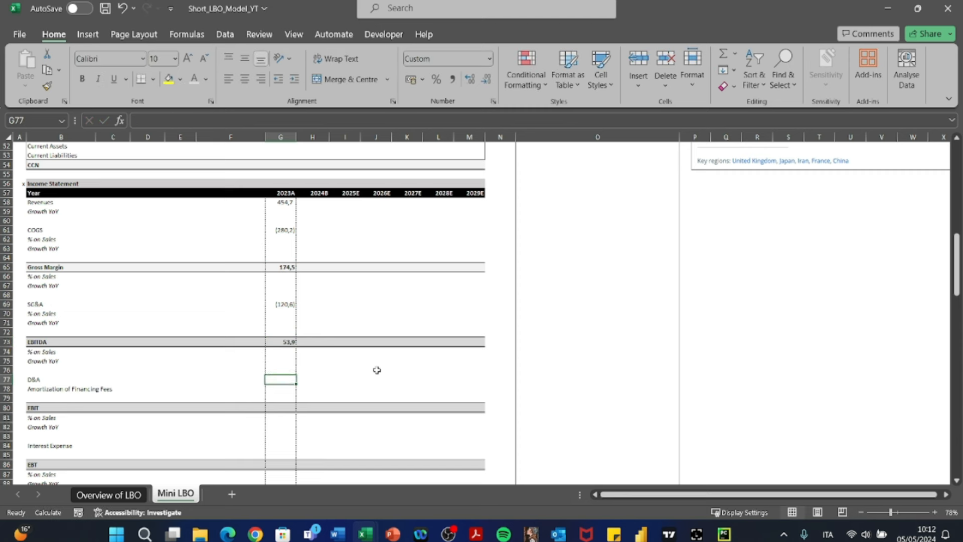
pyautogui.write('-25')
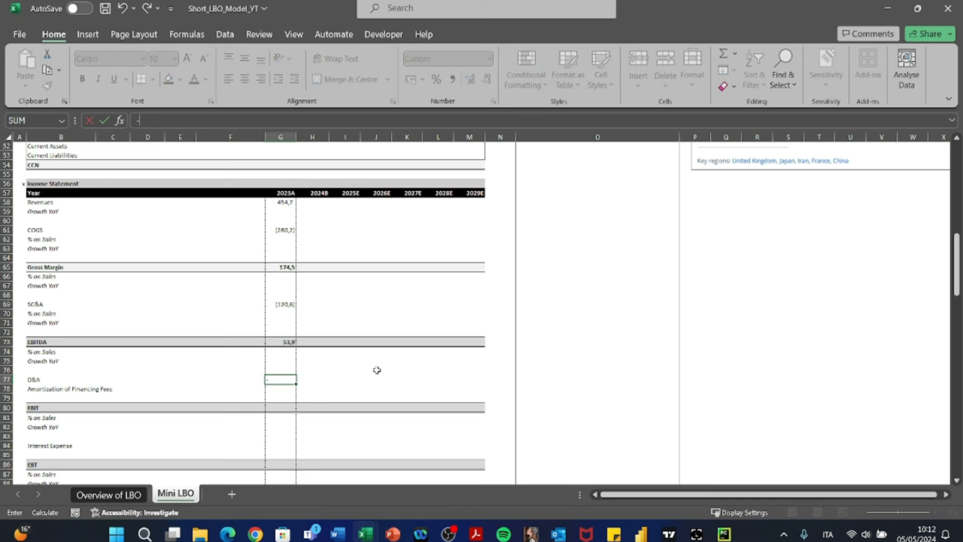
pyautogui.press('Return')
# - Extend the label in B78 to read "Amortization of Financing and Transaction Fees"
pyautogui.press('Left')
pyautogui.press('Left')
pyautogui.press('Left')
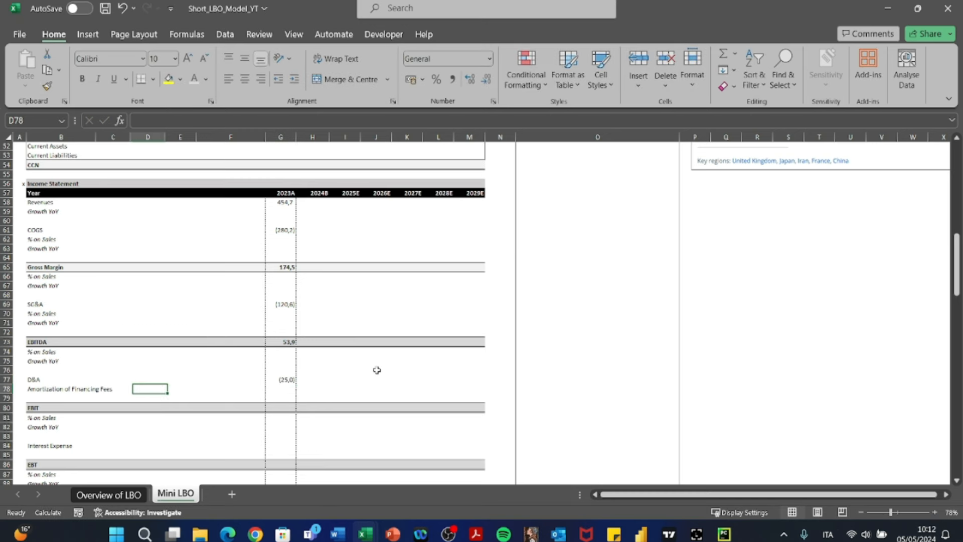
pyautogui.hotkey('shift', 'space')
pyautogui.press('Left')
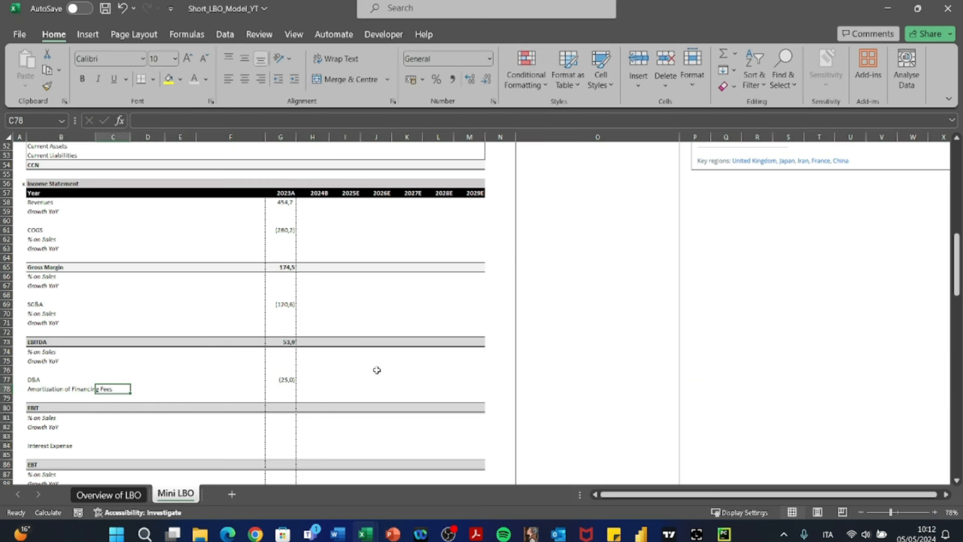
pyautogui.press('Left')
pyautogui.press('Right')
pyautogui.press('Left')
pyautogui.press('F2')
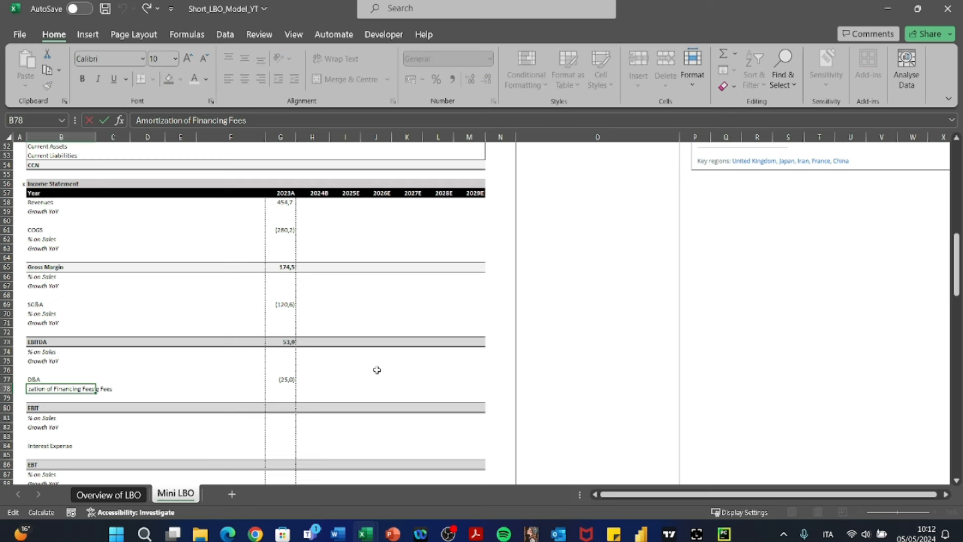
pyautogui.hotkey('ctrl', 'Left')
pyautogui.write('and Trans action')
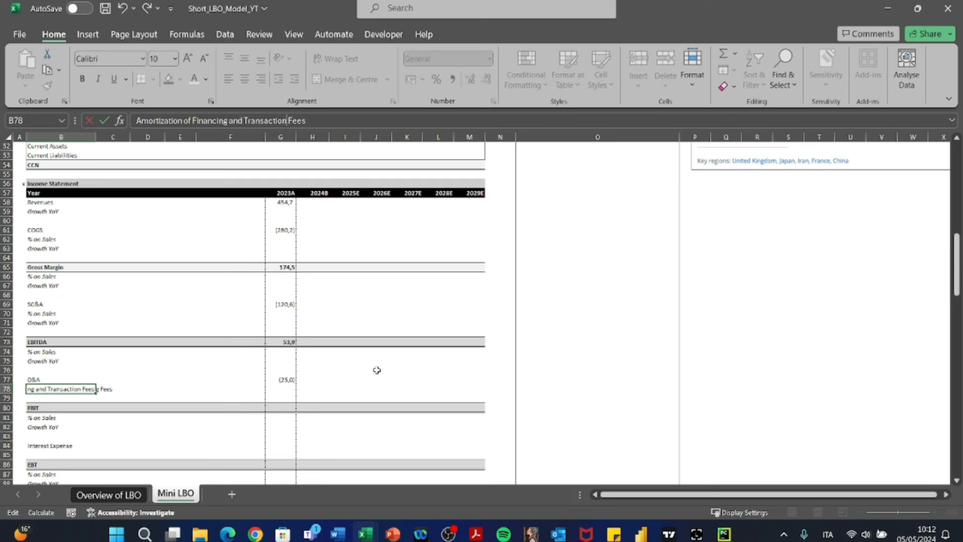
pyautogui.hotkey('ctrl', 'Return')
# - Examine the fee amortization row across the 2024B to 2029E columns and the 2023A column of the Income Statement
pyautogui.press('Right')
pyautogui.press('Right')
pyautogui.press('Right')
pyautogui.press('Right')
pyautogui.press('Right')
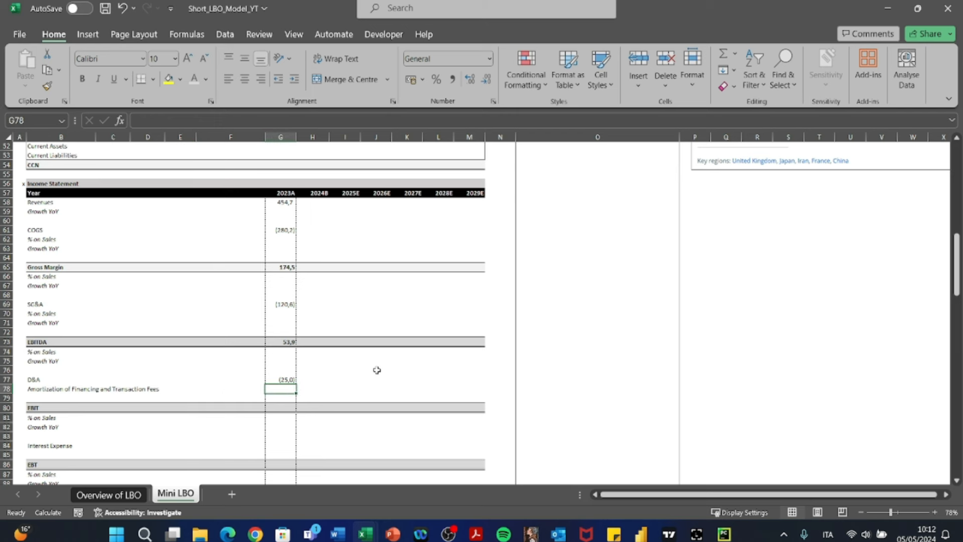
pyautogui.press('Left')
pyautogui.press('Left')
pyautogui.press('Left')
pyautogui.press('Left')
pyautogui.press('Left')
pyautogui.press('Left')
pyautogui.press('Right')
pyautogui.press('Right')
pyautogui.press('Right')
pyautogui.press('Right')
pyautogui.press('Right')
pyautogui.press('Right')
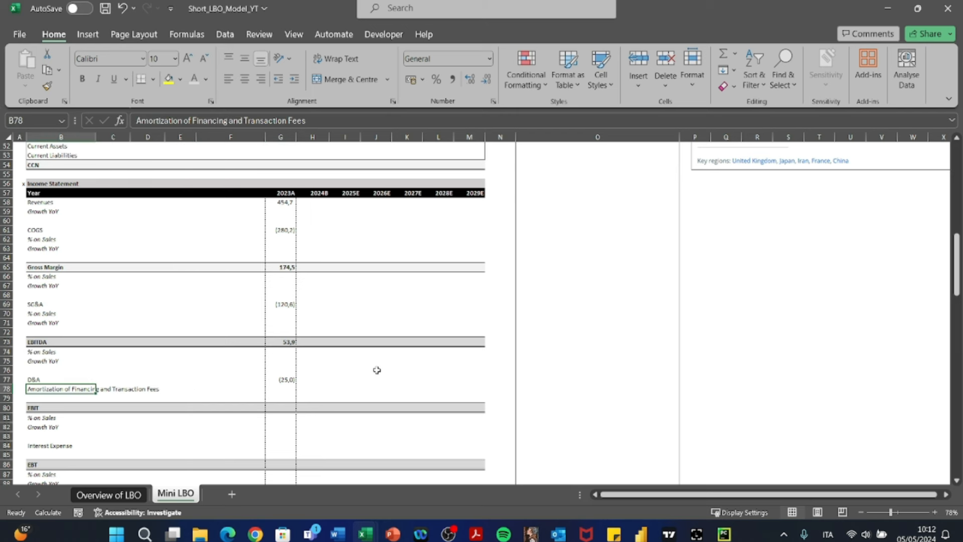
pyautogui.press('Right')
pyautogui.hotkey('shift', 'Right')
pyautogui.hotkey('shift', 'Right')
pyautogui.hotkey('shift', 'Right')
pyautogui.hotkey('shift', 'Right')
pyautogui.hotkey('shift', 'Right')
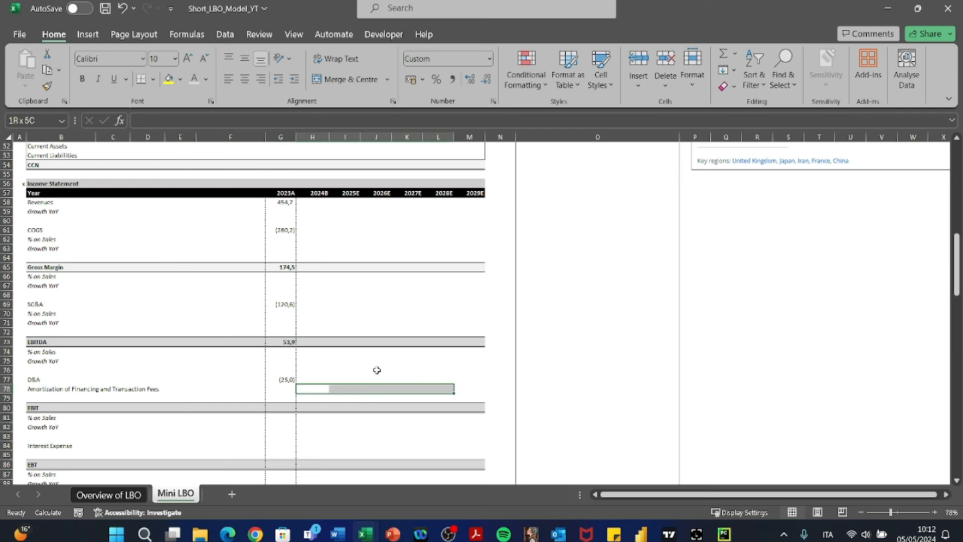
pyautogui.scroll(-1, 377, 370)
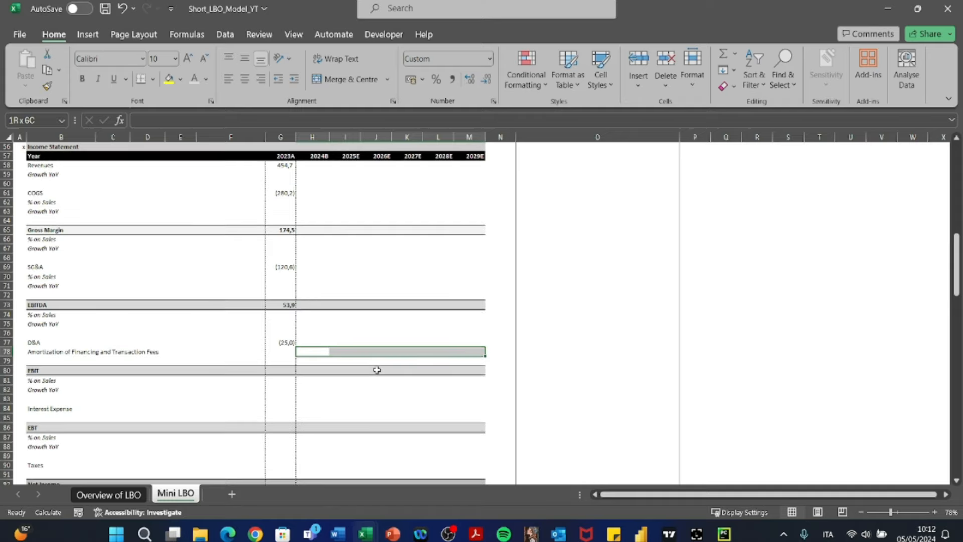
pyautogui.moveTo(286, 158); pyautogui.dragTo(276, 211)
pyautogui.scroll(11, 275, 211)
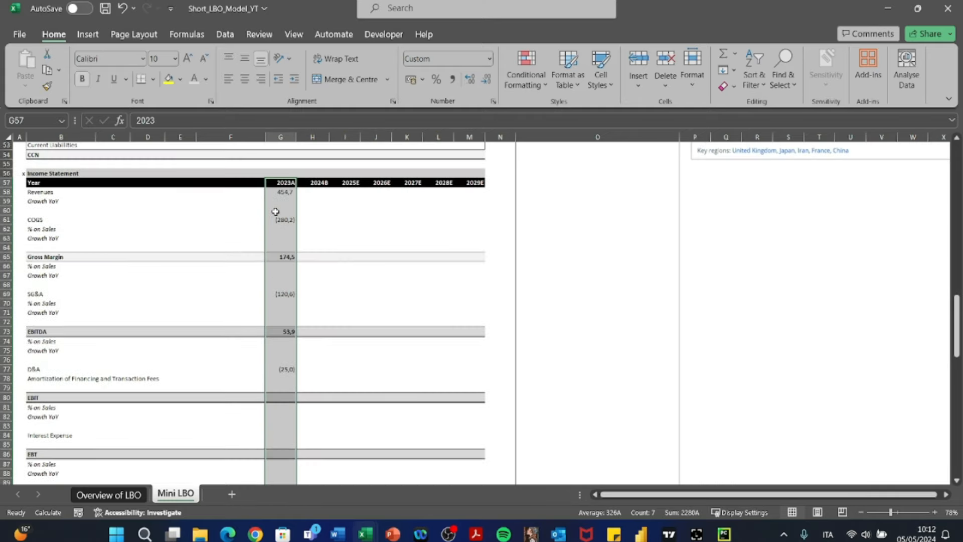
pyautogui.scroll(-2, 275, 212)
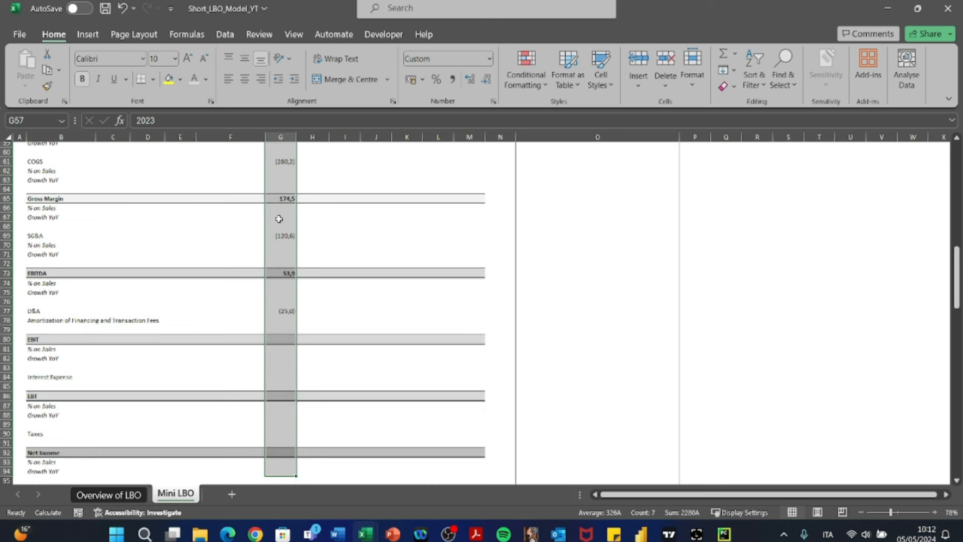
pyautogui.hotkey('ctrl', 'c')
# - Enter 0 as the 2023A Interest Expense in G84
pyautogui.click(279, 377)
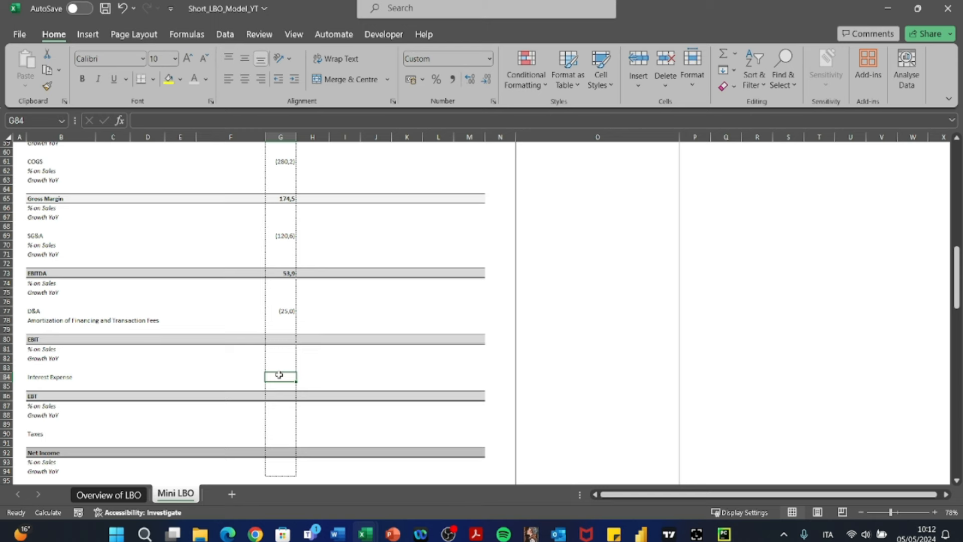
pyautogui.scroll(1, 279, 375)
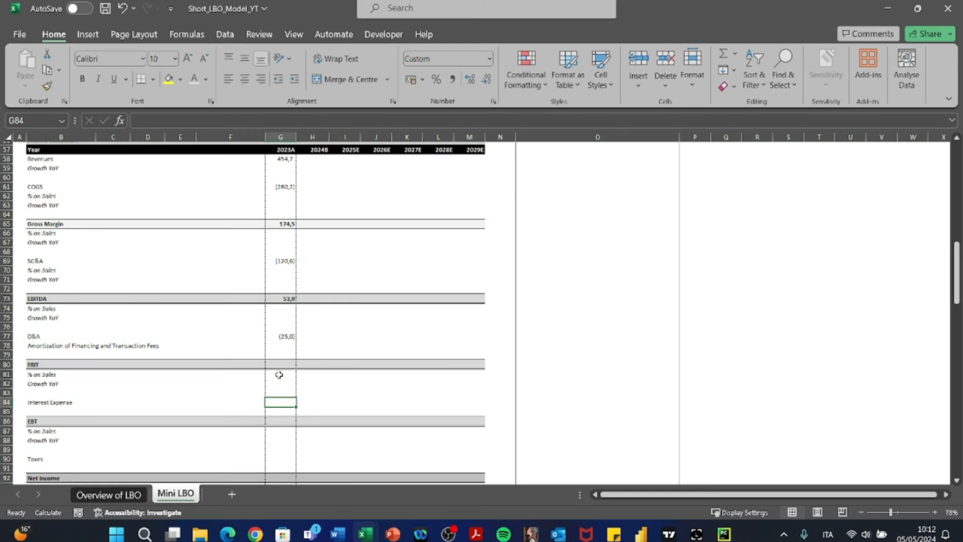
pyautogui.write('0')
pyautogui.press('Return')
# - Calculate the 2023A EBIT in G80 as EBITDA plus D&A with the formula =+G73+G77
pyautogui.click(279, 366)
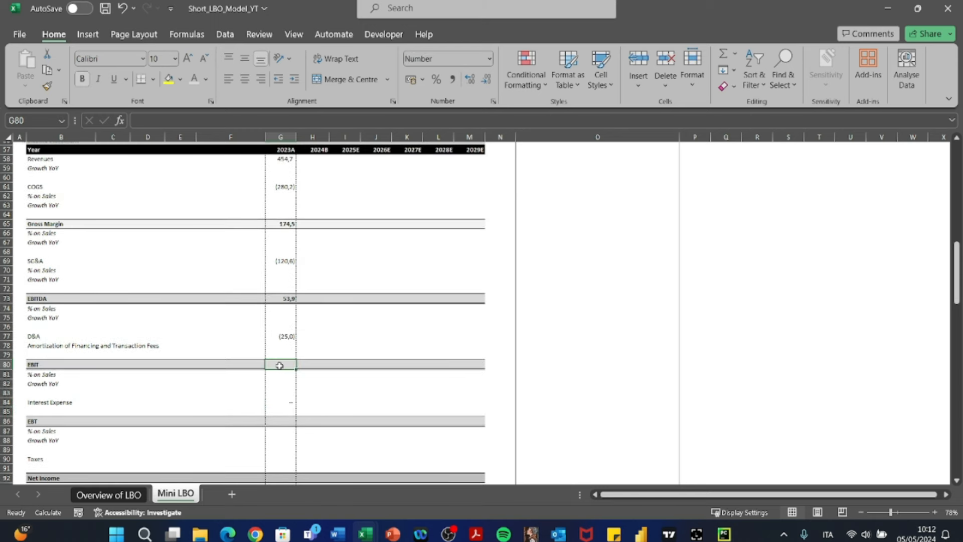
pyautogui.write('+')
pyautogui.press('Up')
pyautogui.press('Up')
pyautogui.press('Up')
pyautogui.press('Up')
pyautogui.press('Up')
pyautogui.press('Up')
pyautogui.press('Up')
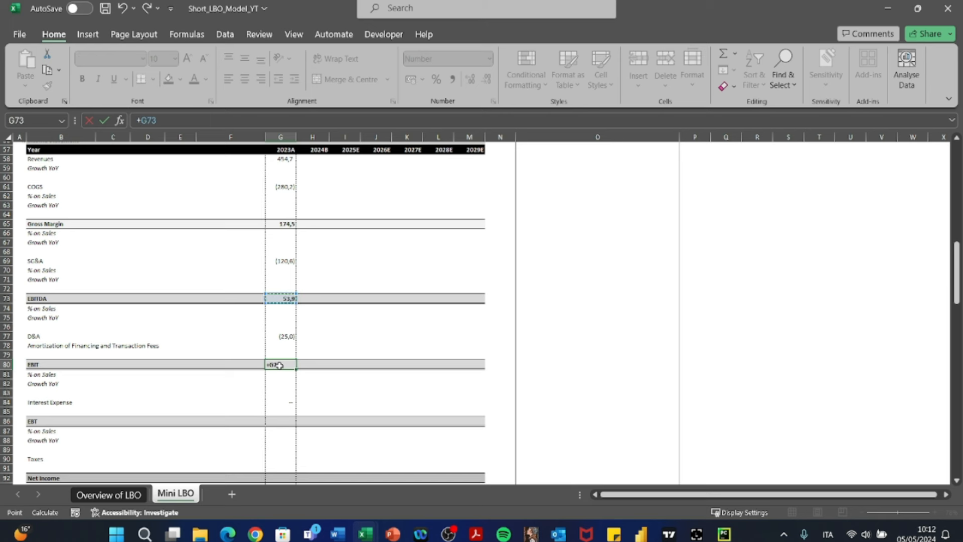
pyautogui.write('+')
pyautogui.press('Up')
pyautogui.press('Up')
pyautogui.press('Up')
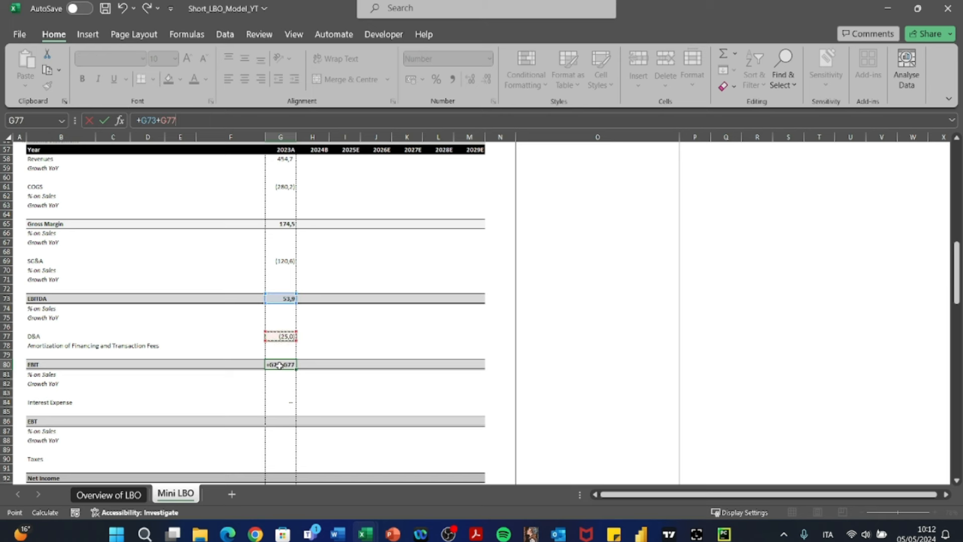
pyautogui.press('Return')
# - Calculate the 2023A EBT in G86 as EBIT plus Interest Expense with the formula =+G80+G84
pyautogui.scroll(-1, 279, 366)
pyautogui.scroll(-1, 279, 366)
pyautogui.press('Down')
pyautogui.press('Down')
pyautogui.press('Down')
pyautogui.press('Down')
pyautogui.press('Down')
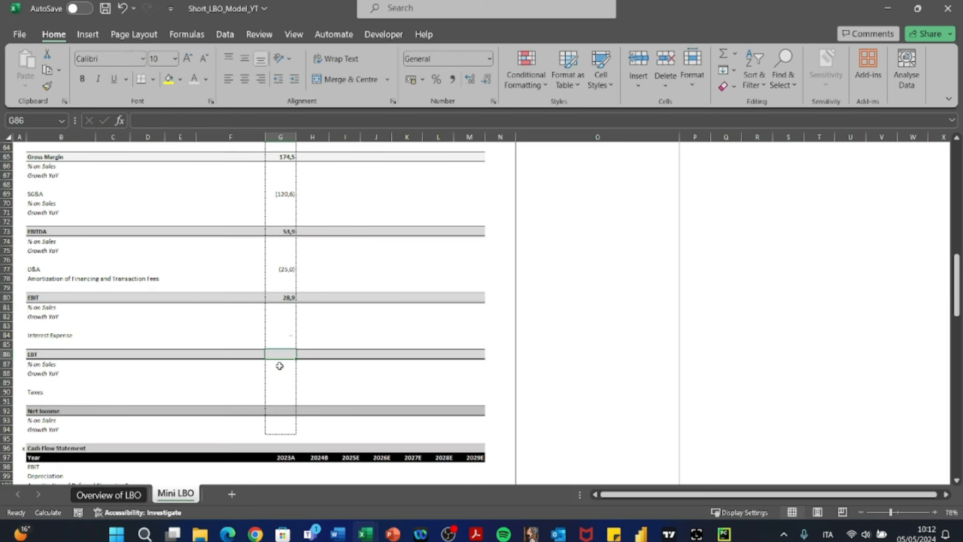
pyautogui.write('+')
pyautogui.press('Up')
pyautogui.press('Up')
pyautogui.press('Up')
pyautogui.press('Up')
pyautogui.press('Up')
pyautogui.press('Up')
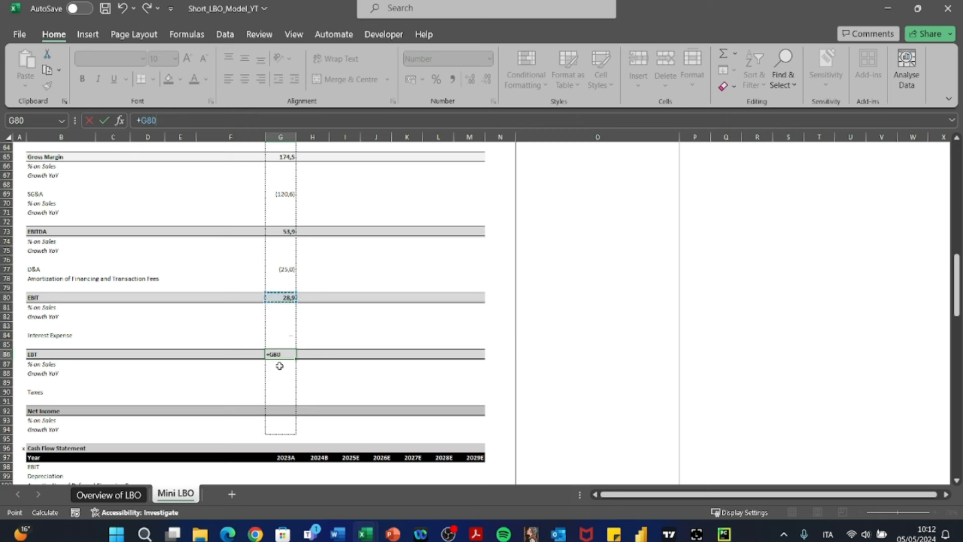
pyautogui.write('+')
pyautogui.press('Up')
pyautogui.press('Up')
pyautogui.press('Return')
pyautogui.press('Down')
pyautogui.press('Down')
pyautogui.press('Down')
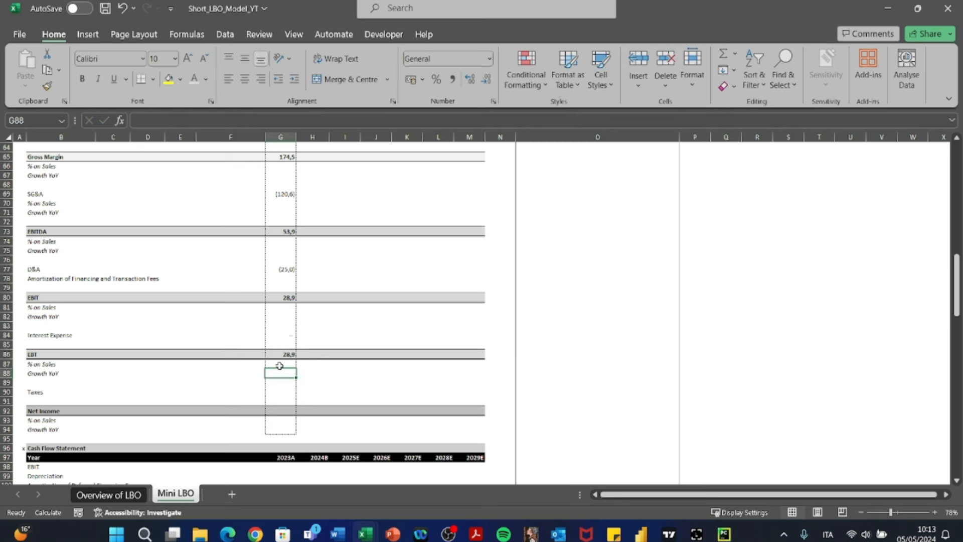
pyautogui.press('Left')
pyautogui.press('Left')
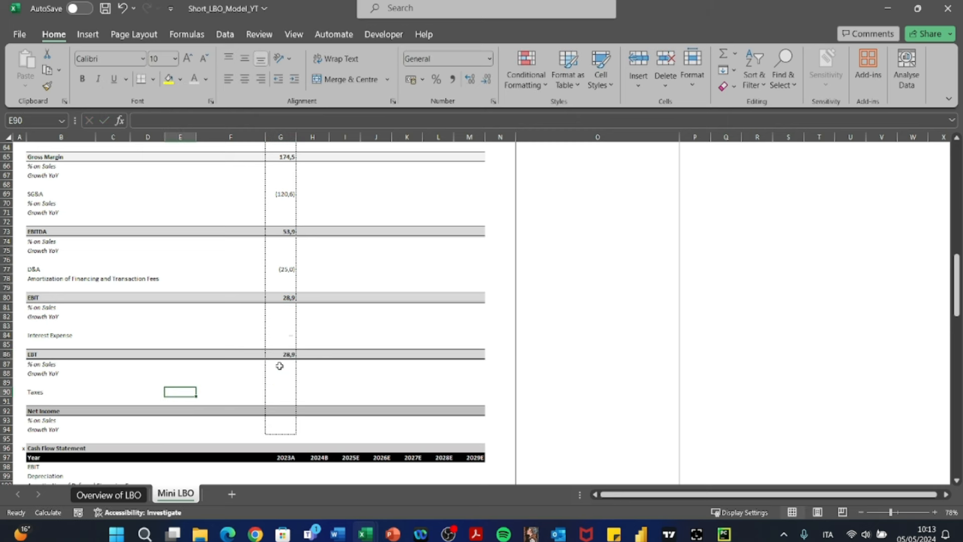
pyautogui.press('Right')
pyautogui.press('Right')
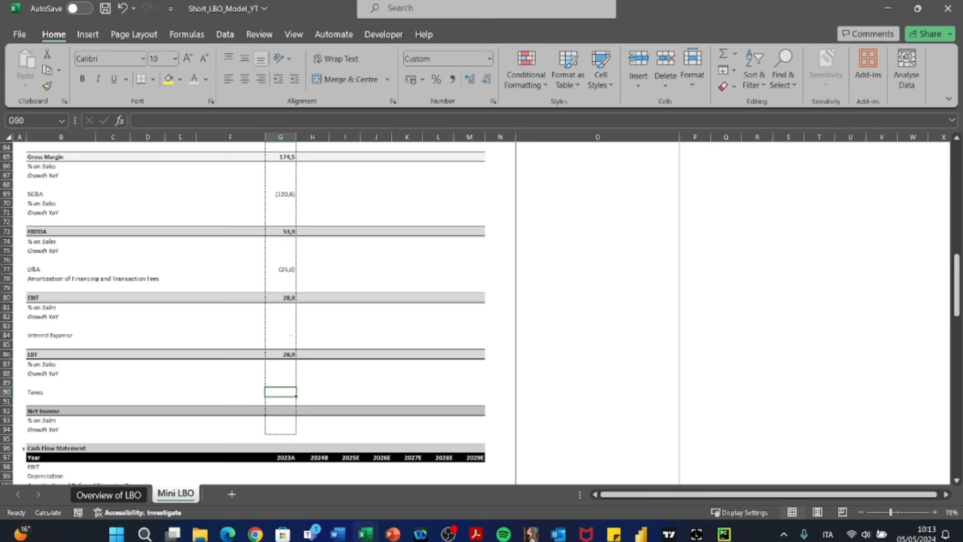
pyautogui.hotkey('alt', 'Tab')
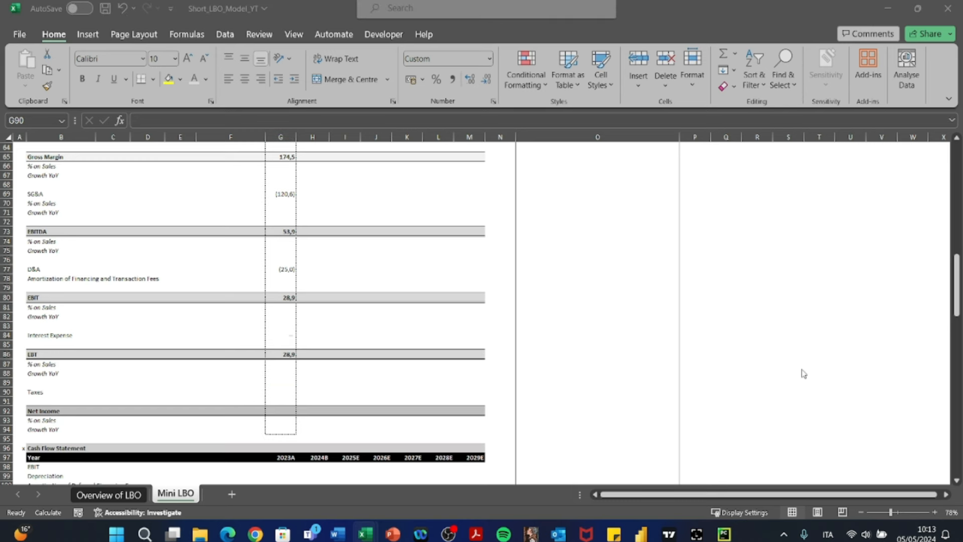
pyautogui.hotkey('alt', 'Tab')
# - Go to the Tax Rate US row in the Business Plan Drivers section
pyautogui.scroll(9, 233, 387)
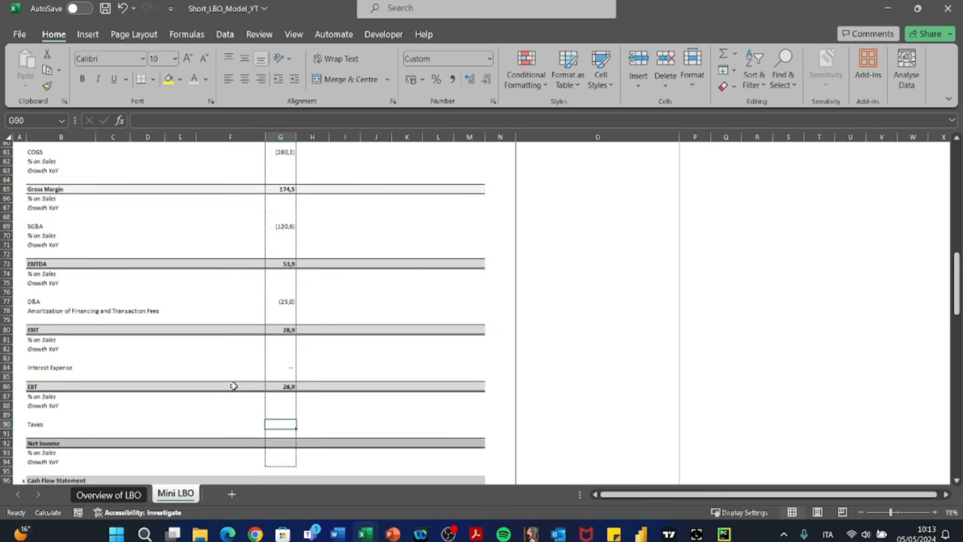
pyautogui.click(58, 231)
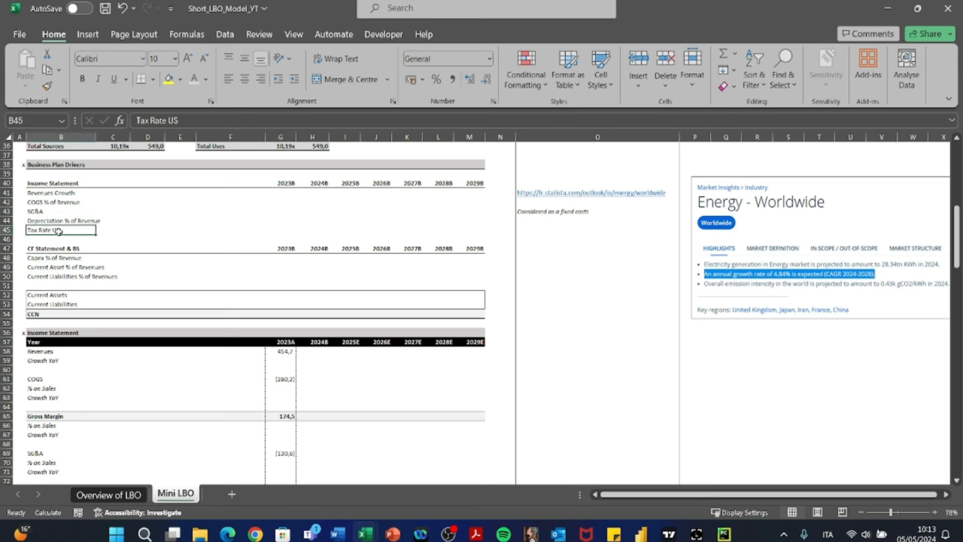
pyautogui.press('Right')
pyautogui.press('Right')
pyautogui.press('Right')
pyautogui.press('Right')
pyautogui.press('Right')
pyautogui.press('Right')
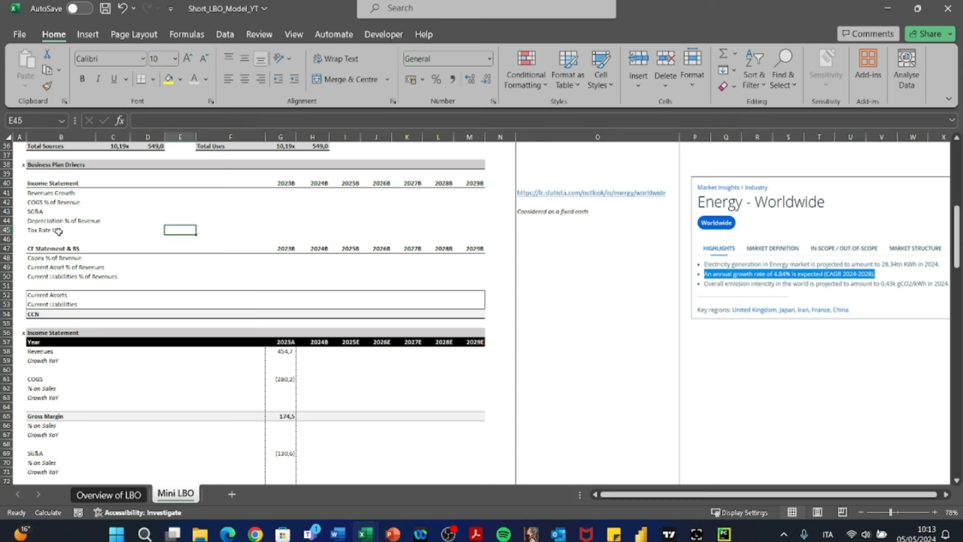